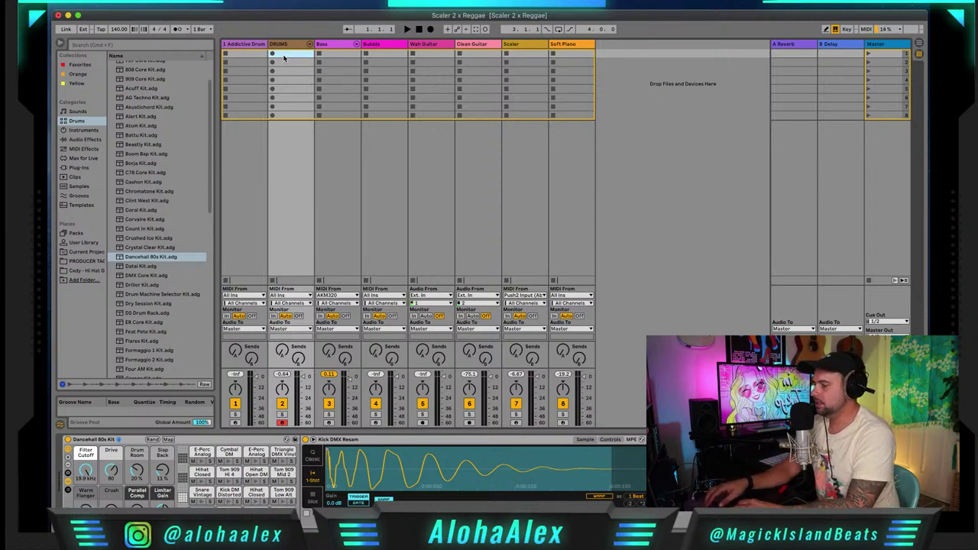
- Create a four-bar MIDI clip in the first DRUMS slot, place trial percussion notes in it and launch the clip
double_click(283, 59)
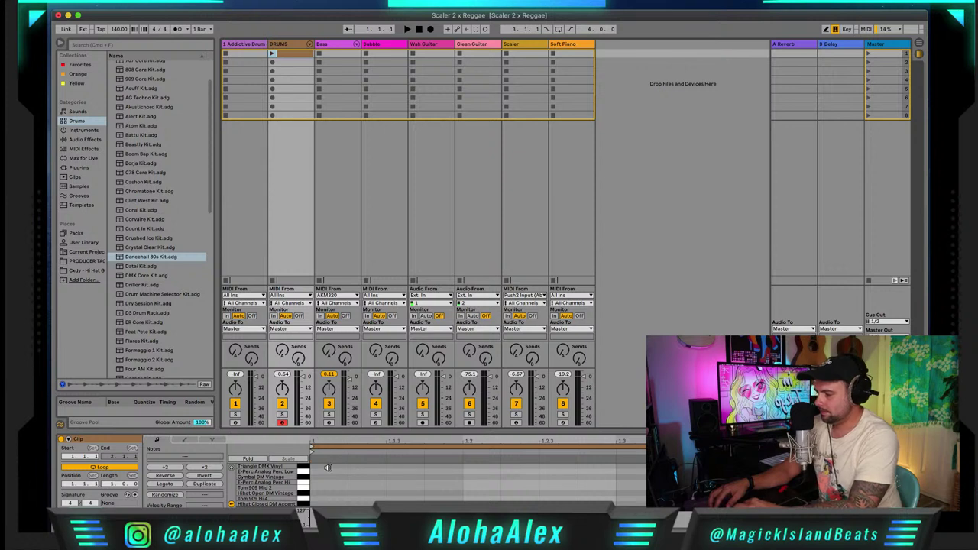
double_click(321, 466)
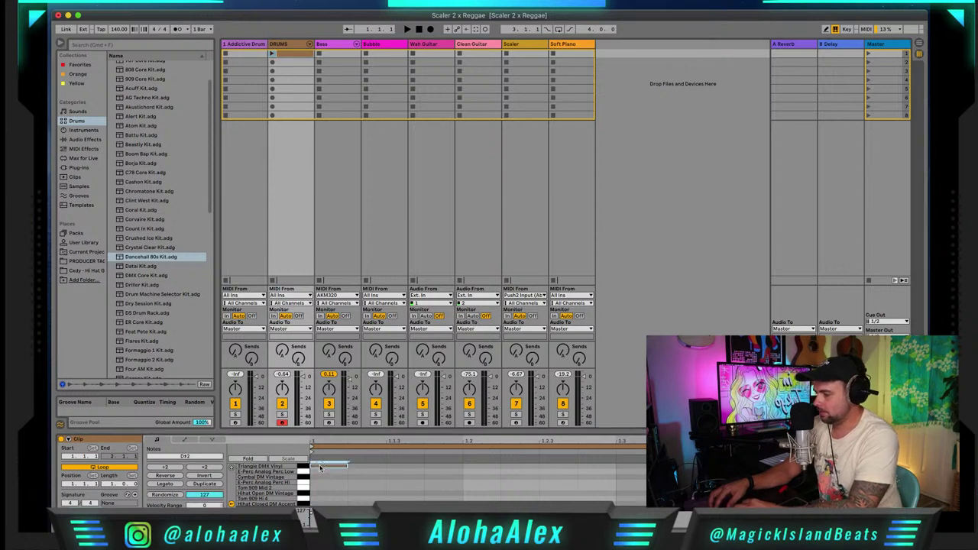
double_click(403, 473)
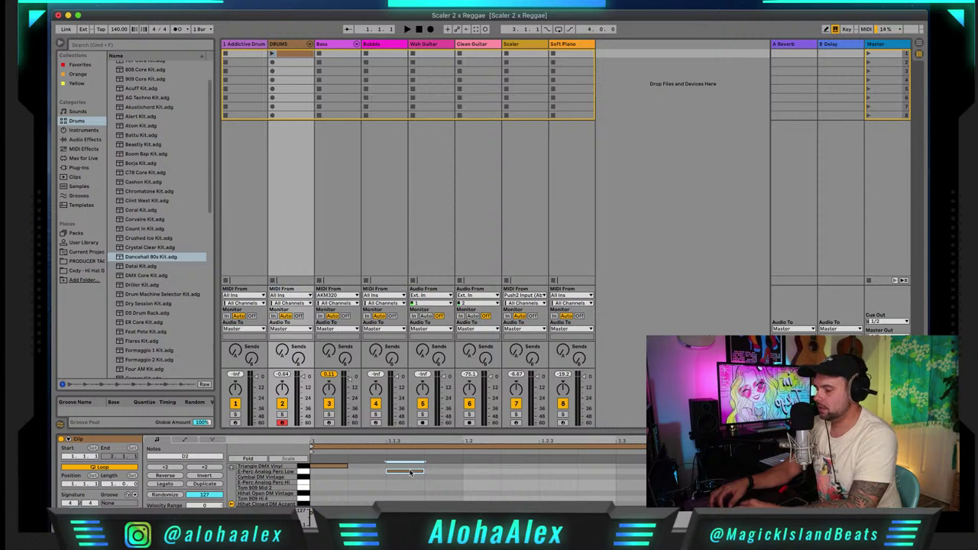
double_click(409, 472)
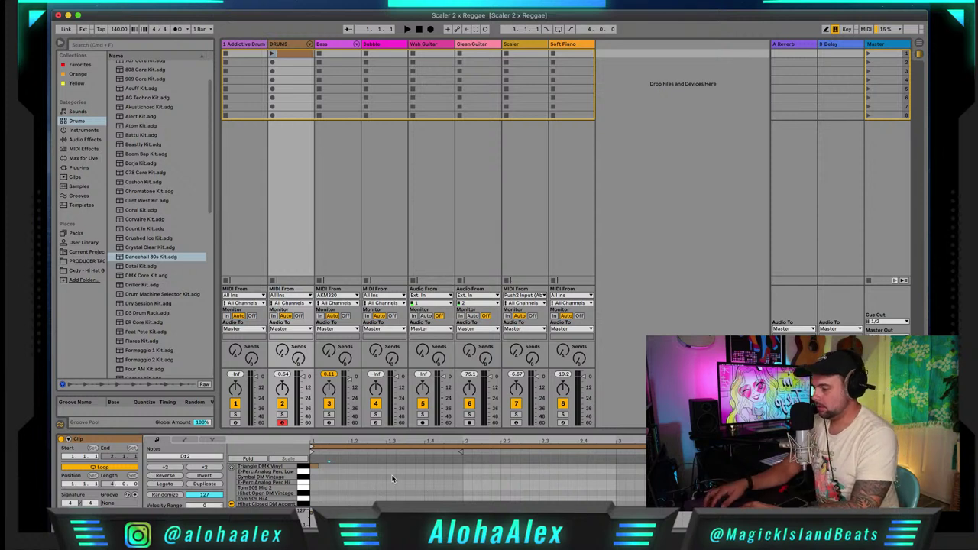
left_click(271, 53)
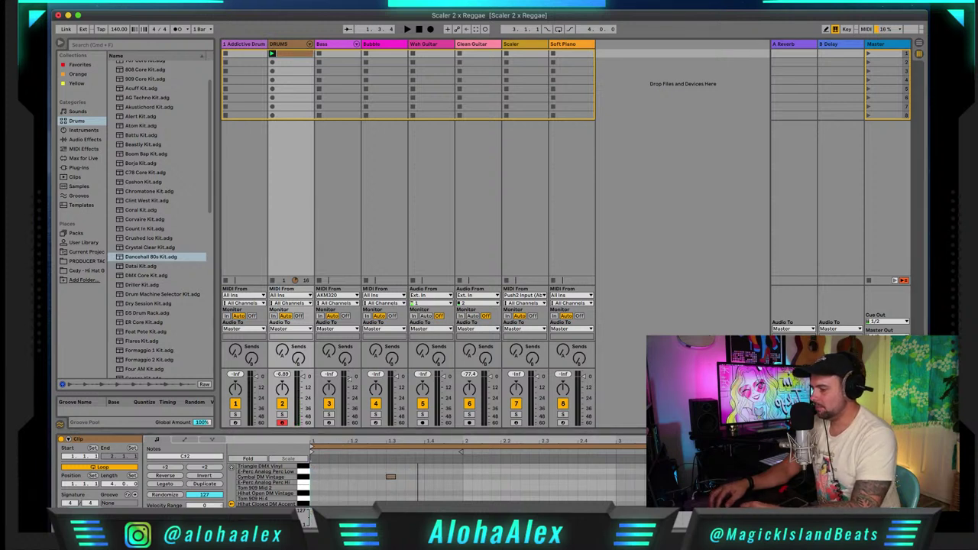
key("super+Tab")
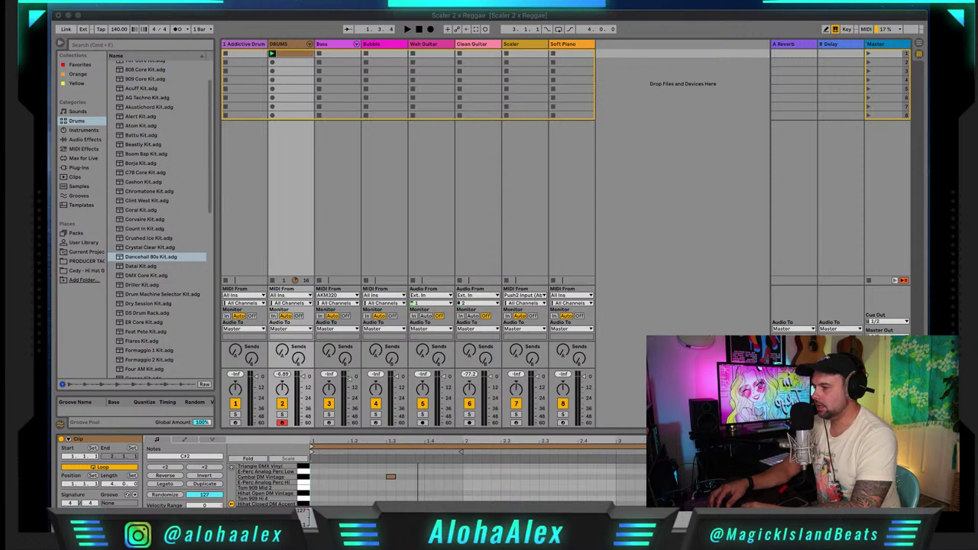
left_click(555, 16)
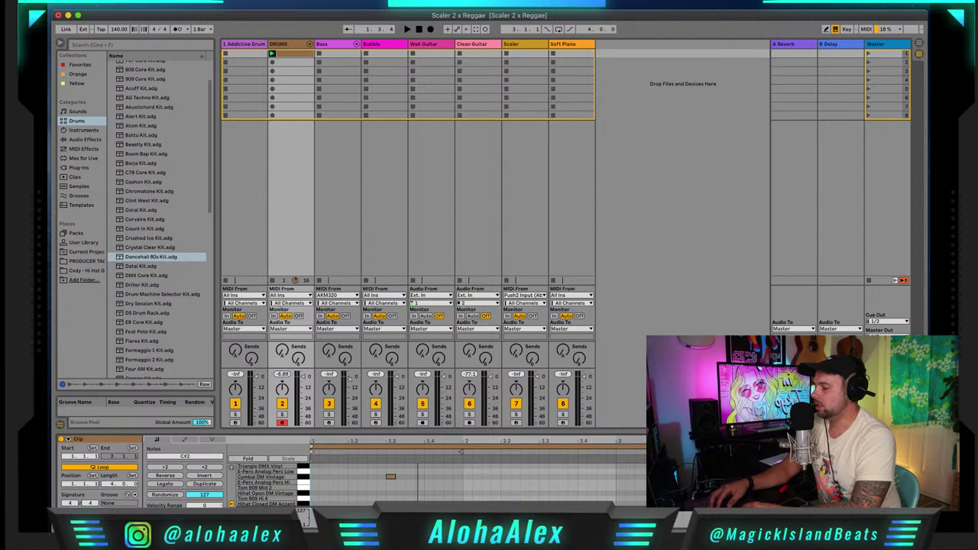
- Add a Kick DMX Resam note at 1.1 and Clap DMX Analog notes at 1.3 and 2.3, and play the clip
scroll(324, 485, "down", 5)
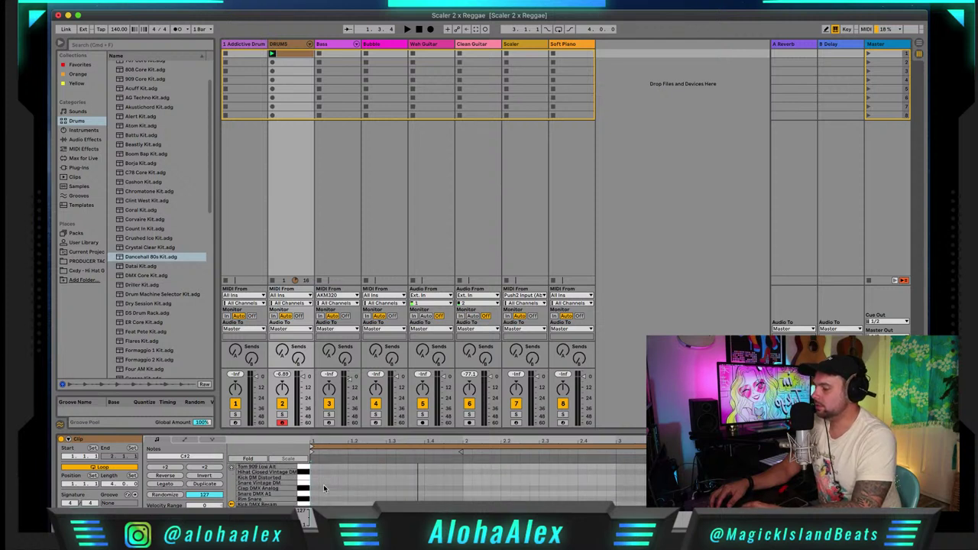
left_click(314, 503)
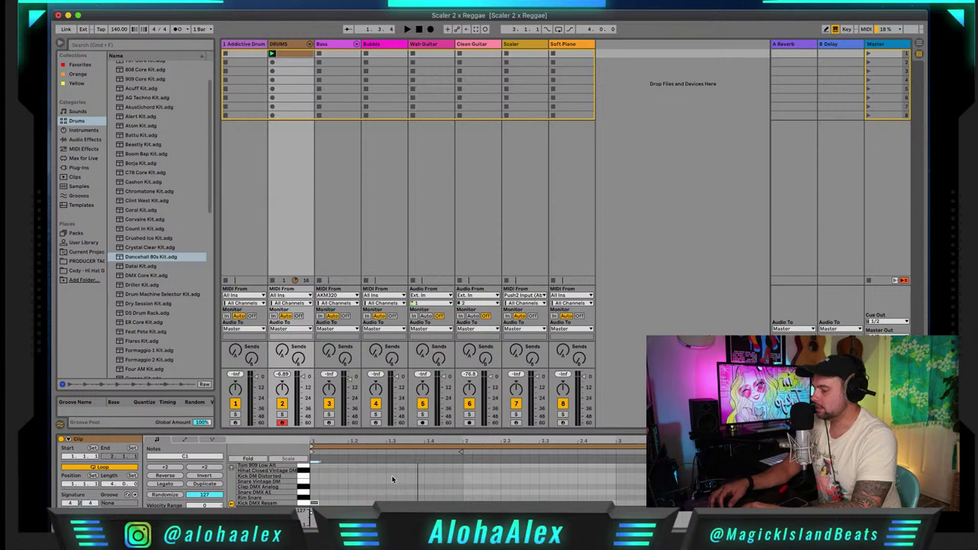
double_click(390, 486)
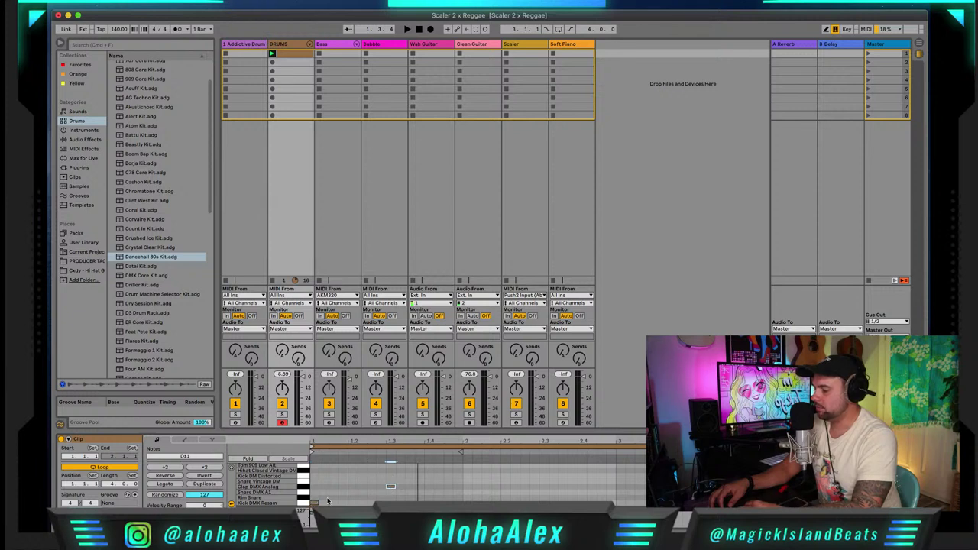
left_click(540, 486)
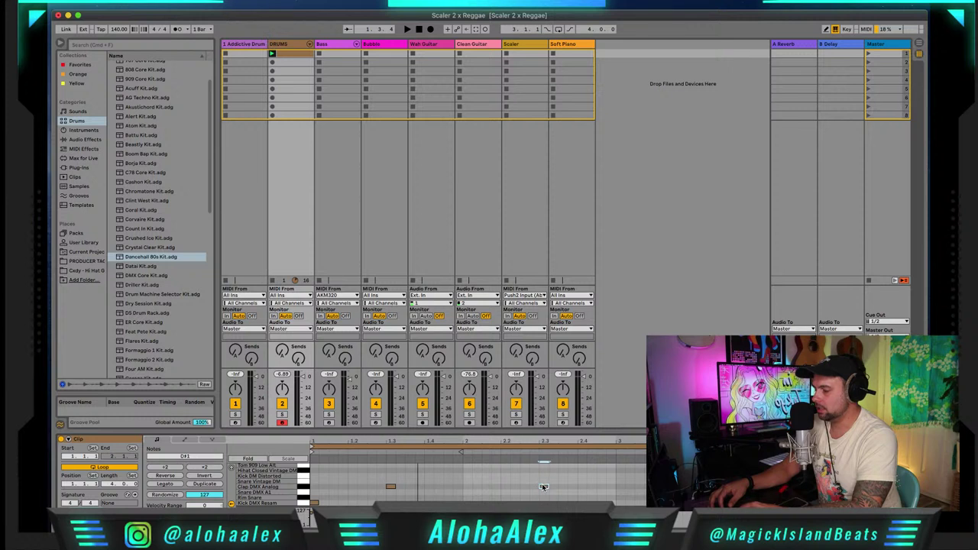
key("space")
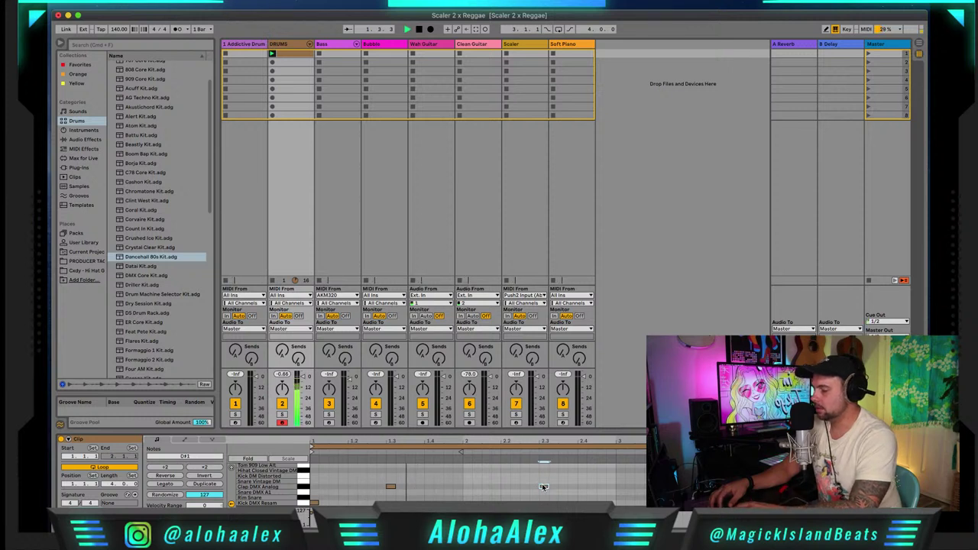
key("space")
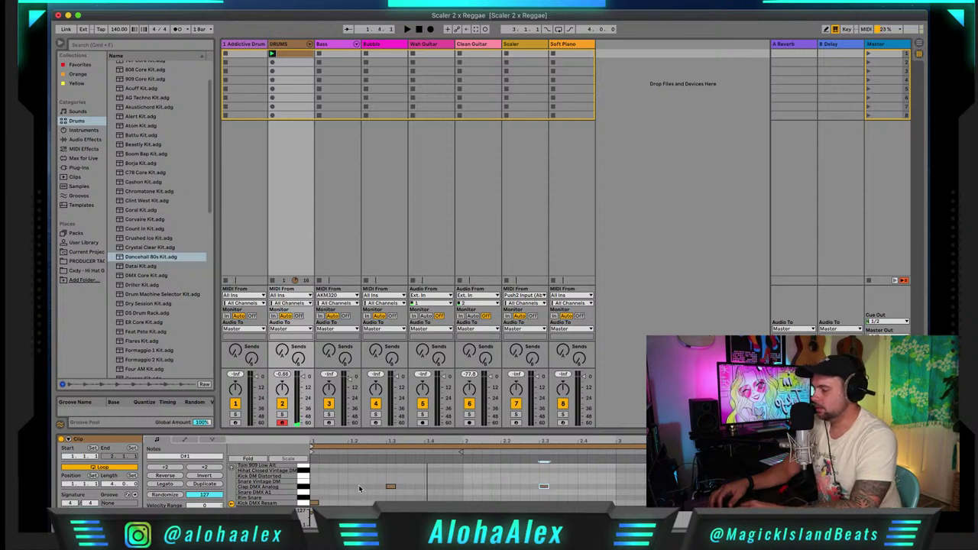
- Replace the clap at 1.3 with a Snare Vintage DM note in an enlarged clip editor, and play the clip
double_click(390, 487)
left_click_drag(332, 431, 336, 289)
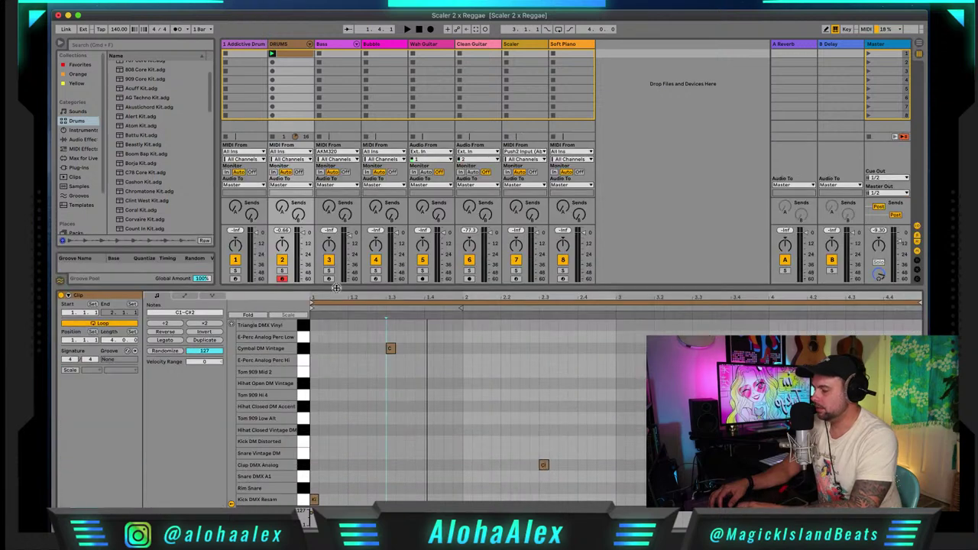
double_click(389, 453)
key("space")
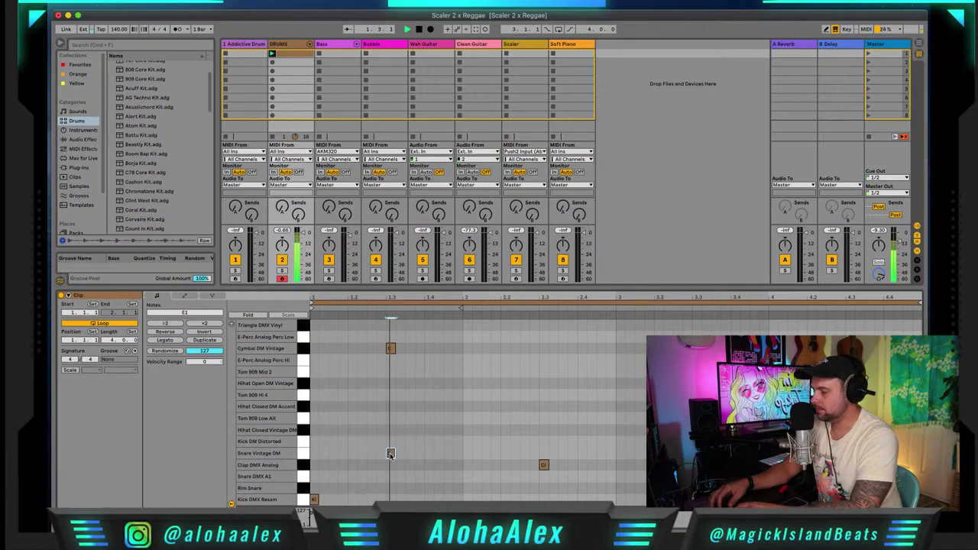
- Place a Kick DMX Resam note at 1.2.3 and delete the Cymbal DM Vintage note at 1.3
double_click(332, 499)
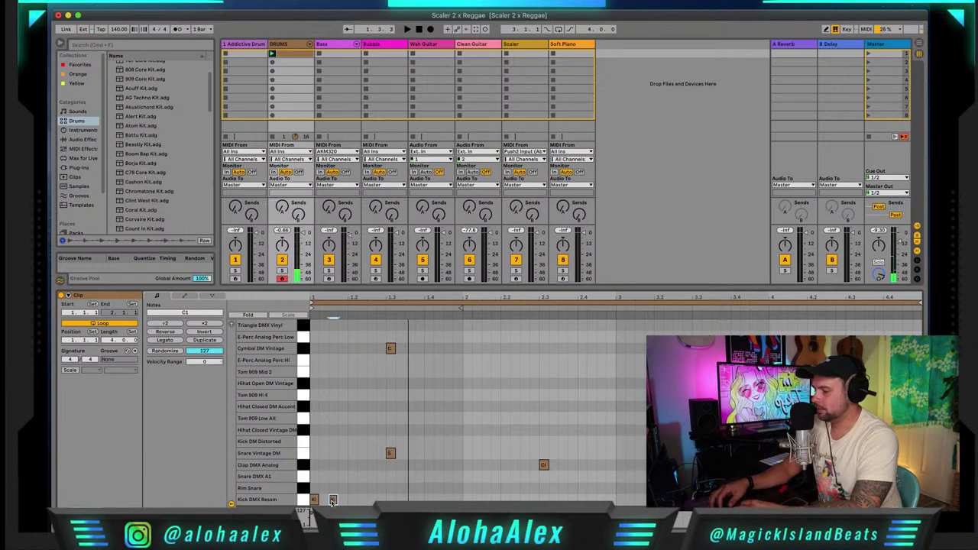
left_click_drag(332, 501, 372, 500)
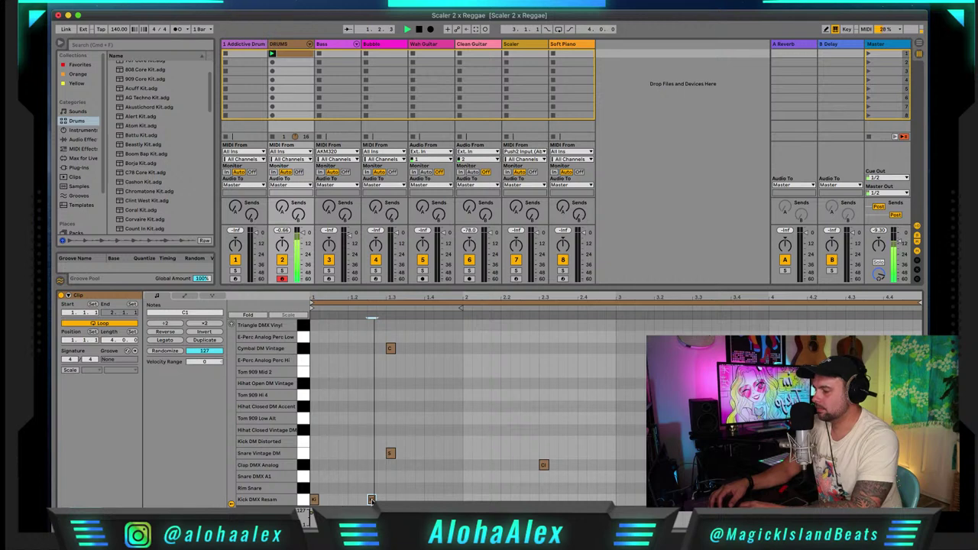
key("space")
double_click(391, 350)
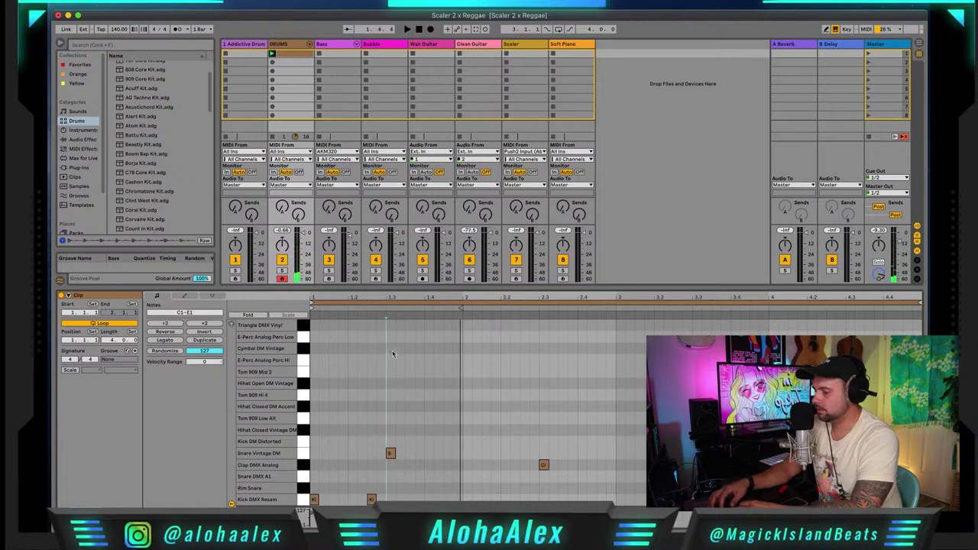
- Try a Kick DMX Resam note at the start of bar 2, listen to it and remove the note
double_click(467, 499)
key("space")
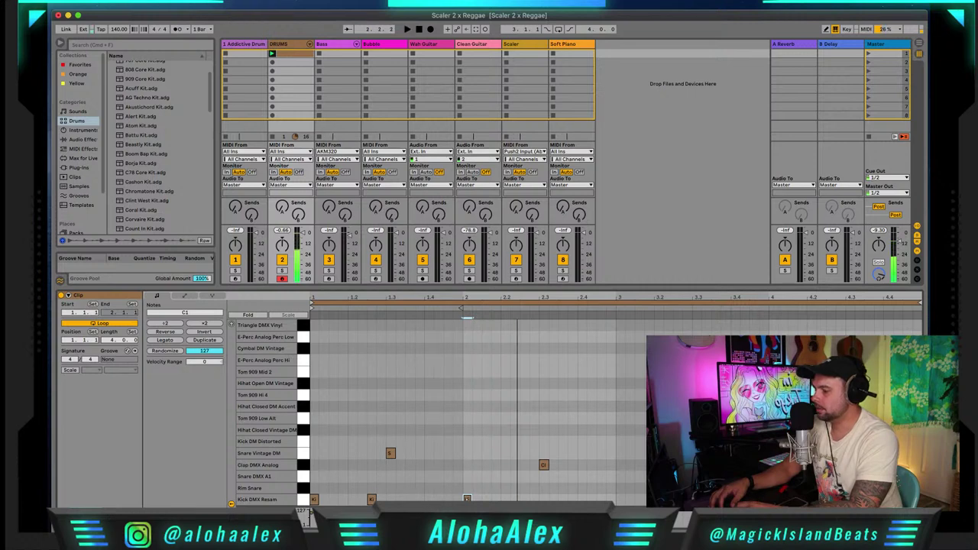
key("space")
double_click(467, 499)
- Add Kick DMX Resam notes at 2.2.3, 3.1 and 3.1.3, checking the pattern in playback
double_click(524, 499)
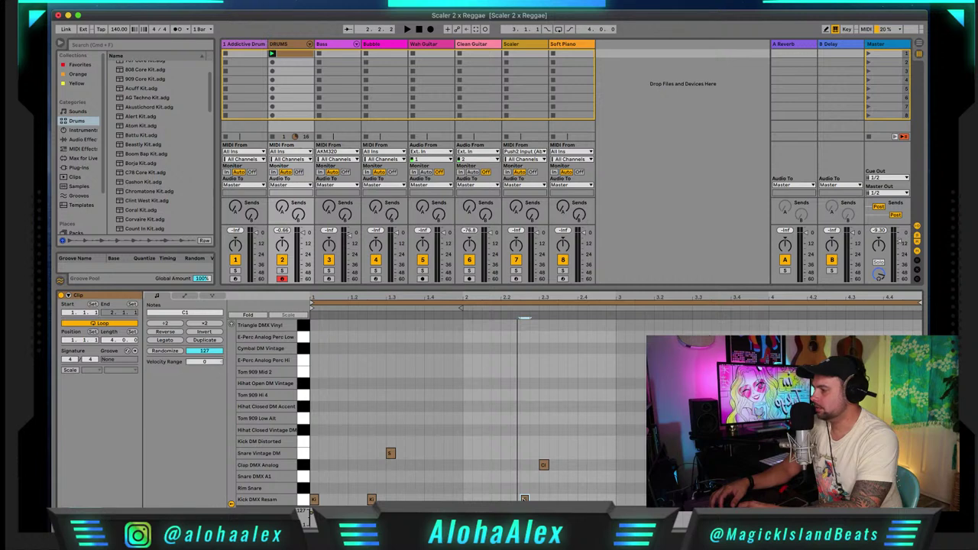
key("space")
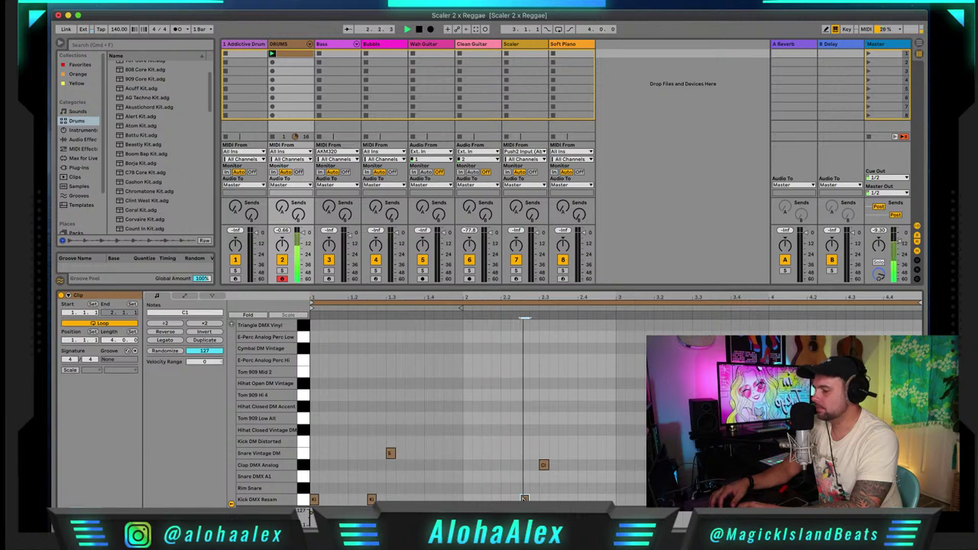
key("space")
double_click(620, 499)
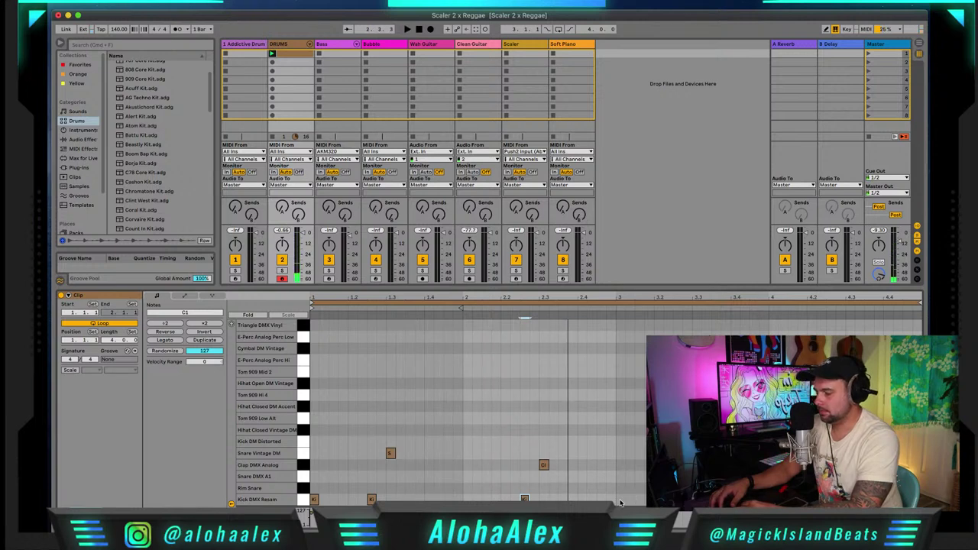
double_click(639, 500)
key("space")
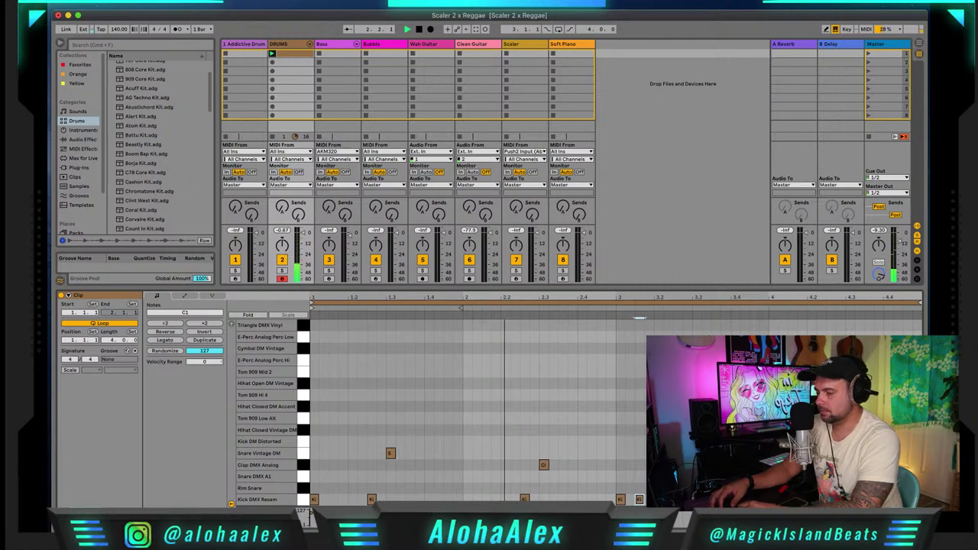
key("space")
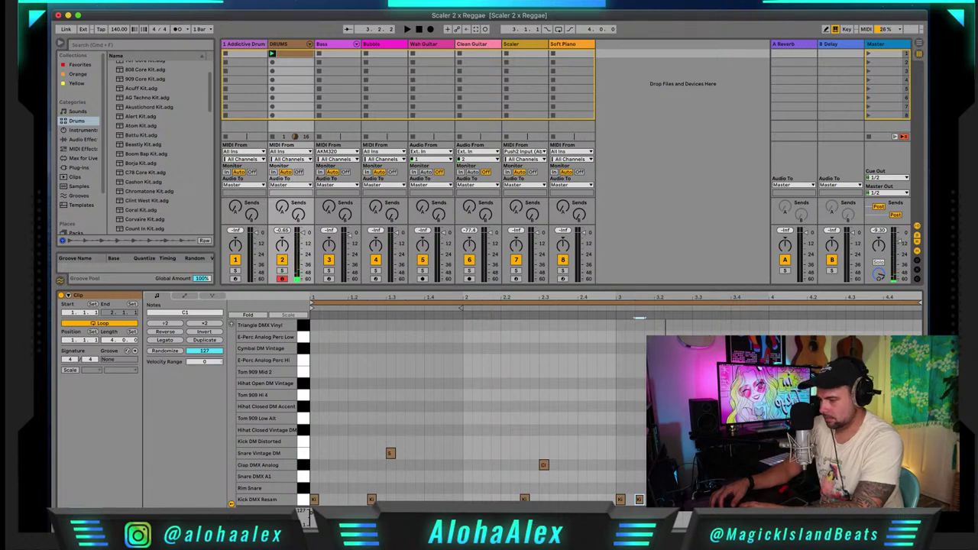
- Add a Clap DMX Analog note at 4.3 and a Kick DMX Resam note at 4.1, and open the clip's groove choices during playback
left_click(697, 328)
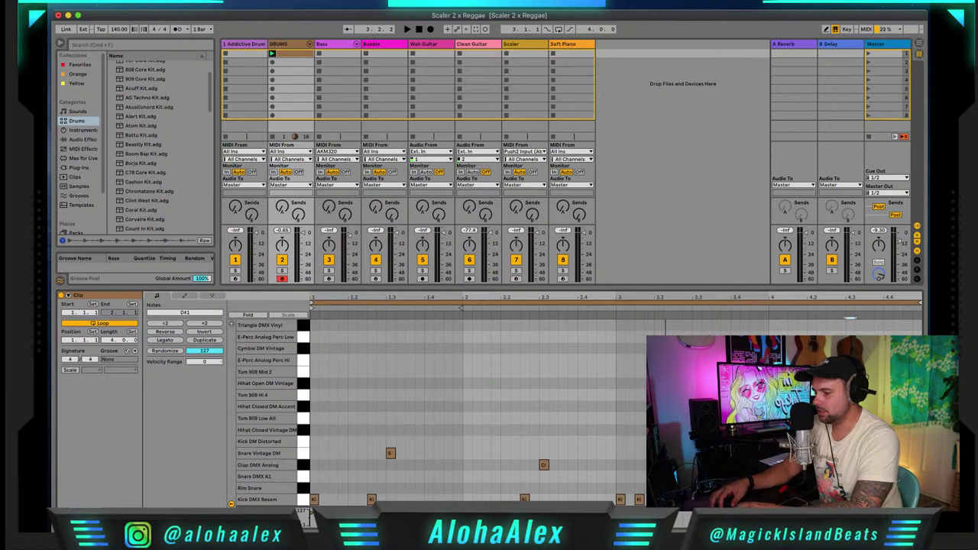
key("space")
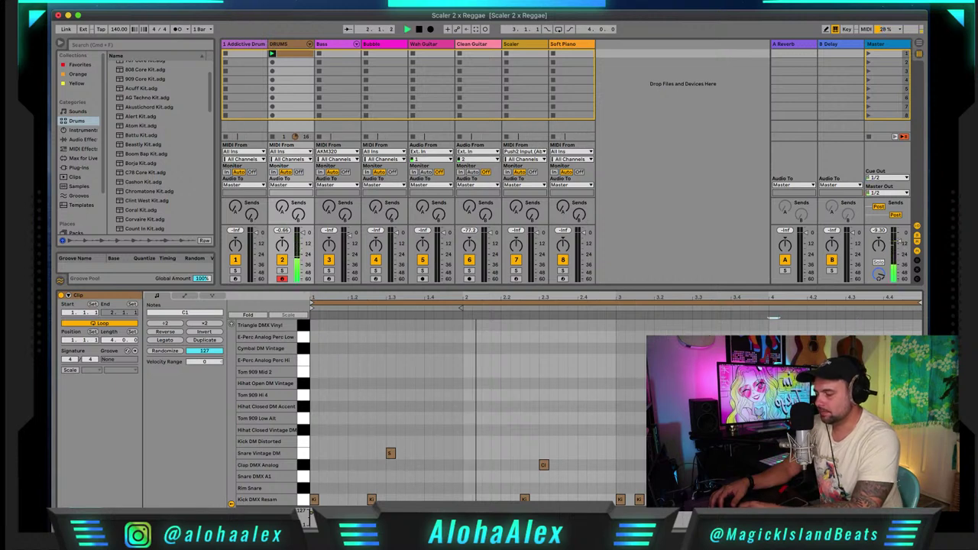
left_click(130, 352)
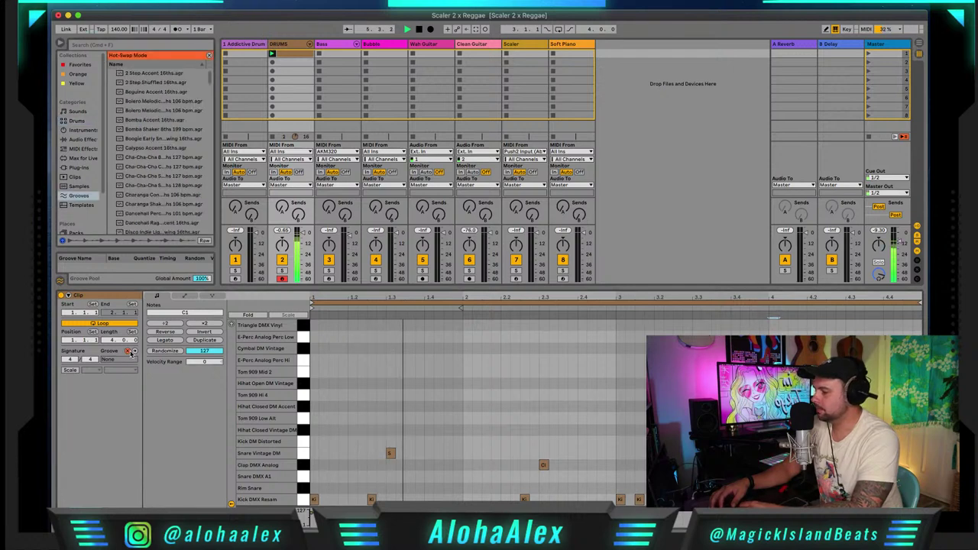
- Fill bar 1 with eight Hihat Closed DM Accent notes, one on every eighth note
double_click(315, 408)
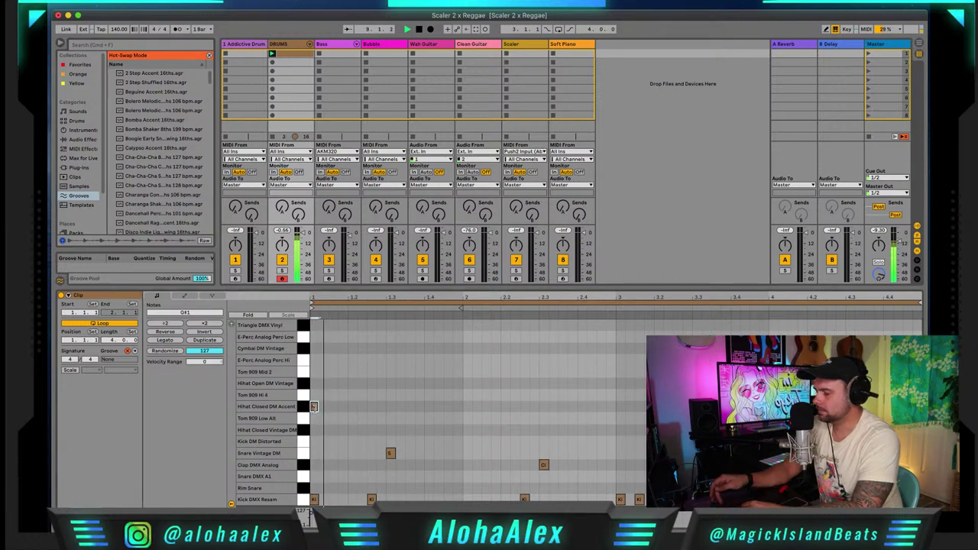
double_click(333, 407)
double_click(343, 407)
left_click_drag(343, 407, 352, 407)
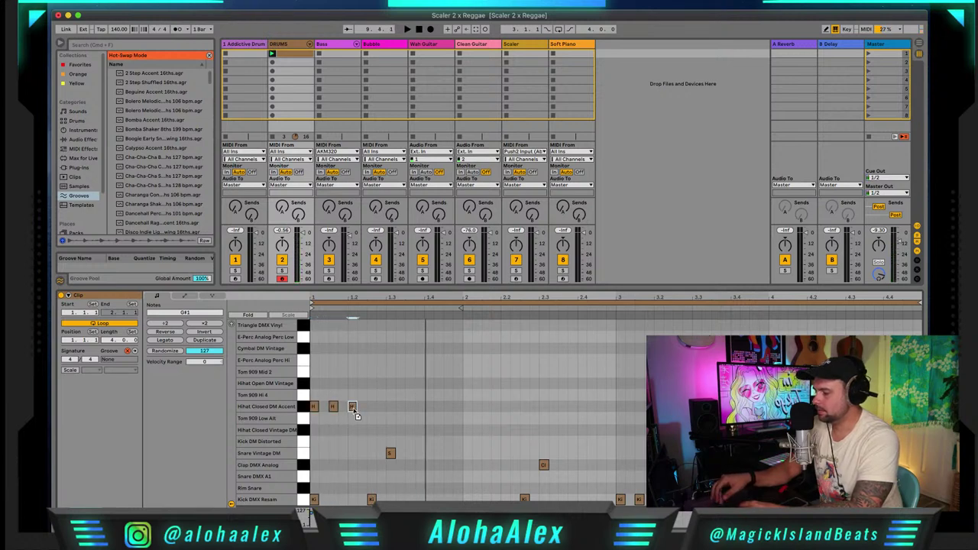
double_click(371, 407)
double_click(391, 407)
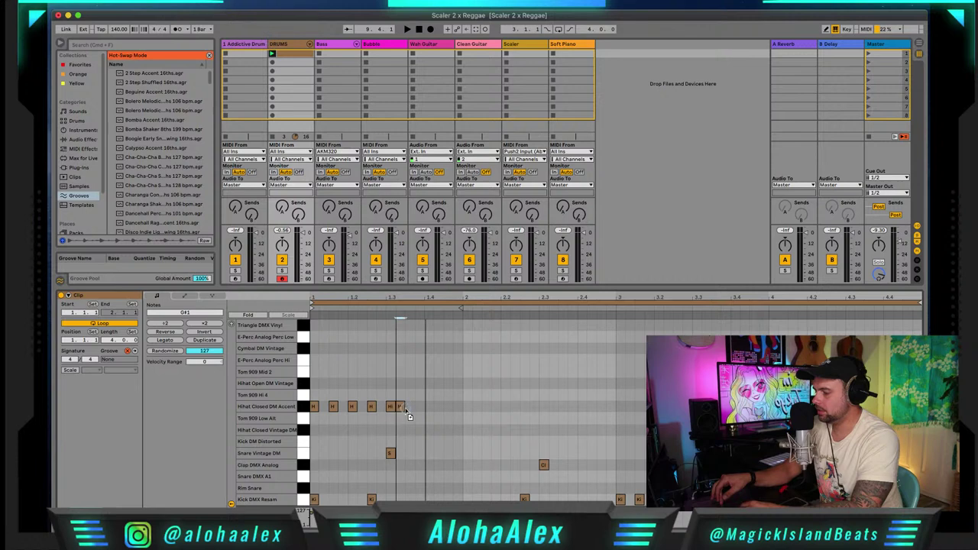
double_click(409, 407)
double_click(429, 407)
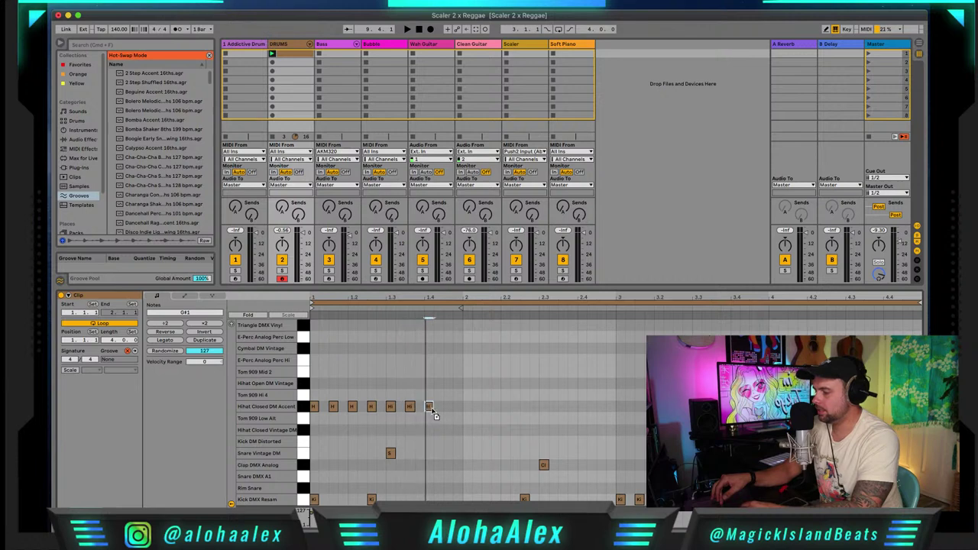
double_click(447, 407)
- Lower the velocities of individual Hihat Closed DM Accent notes in bar 1 to vary their accents, and check the pattern in playback
left_click_drag(459, 399, 317, 423)
left_click(317, 422)
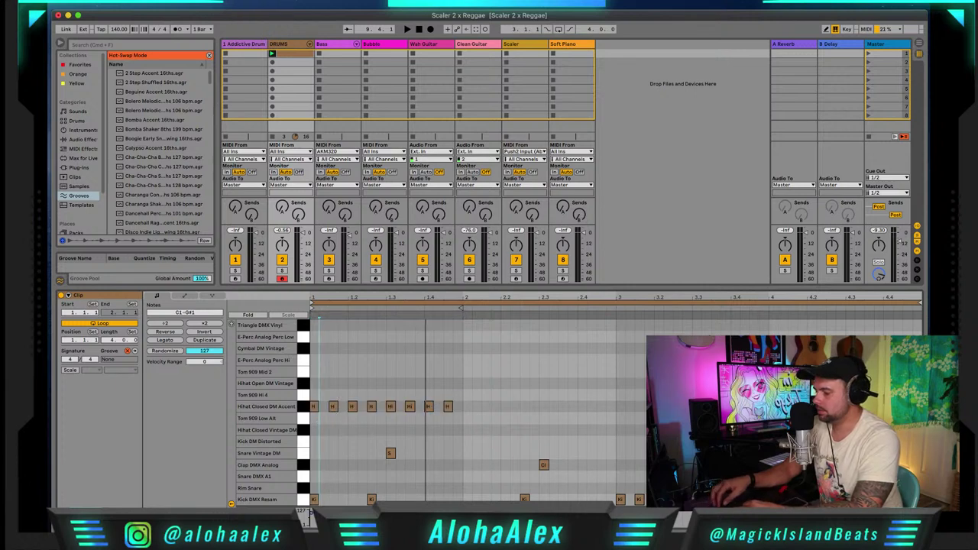
left_click(333, 405)
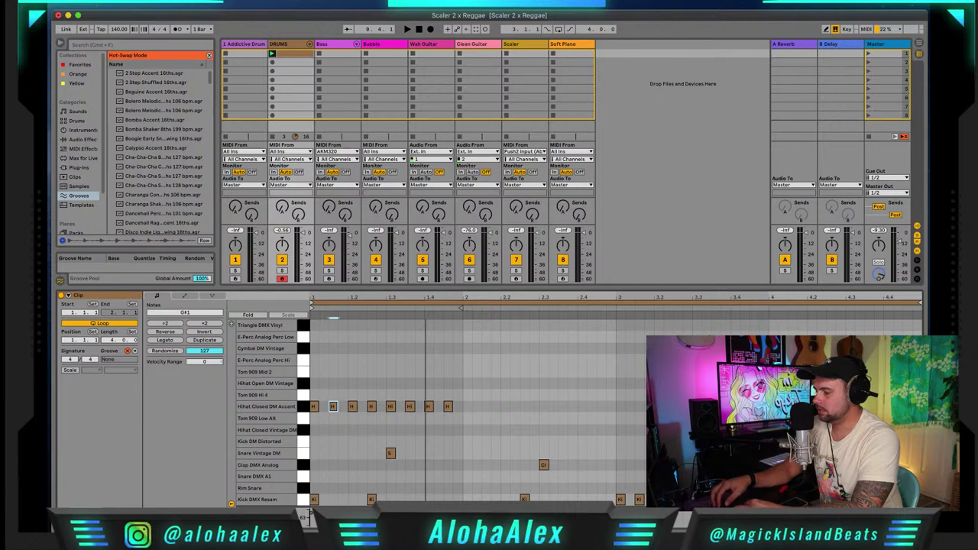
key("alt+Right")
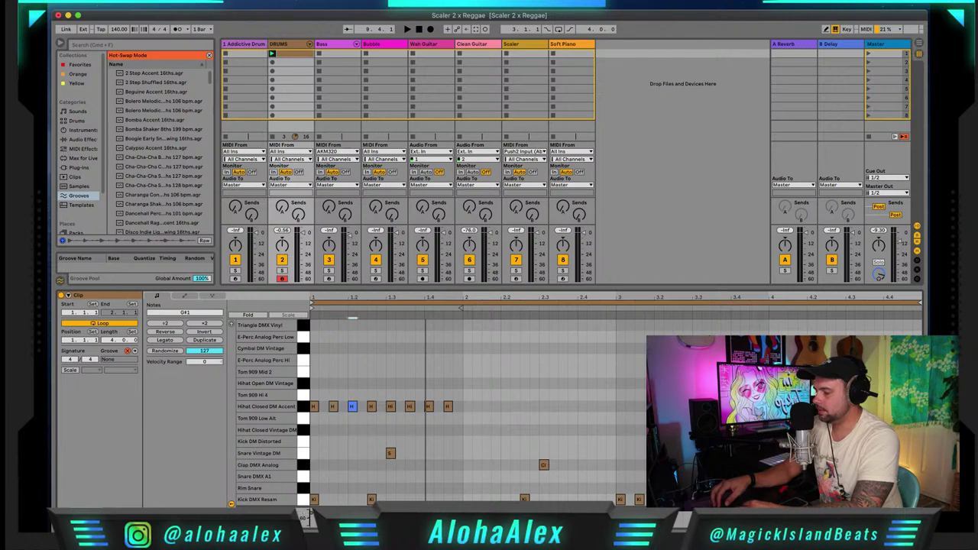
key("alt+Down")
key("alt+Up")
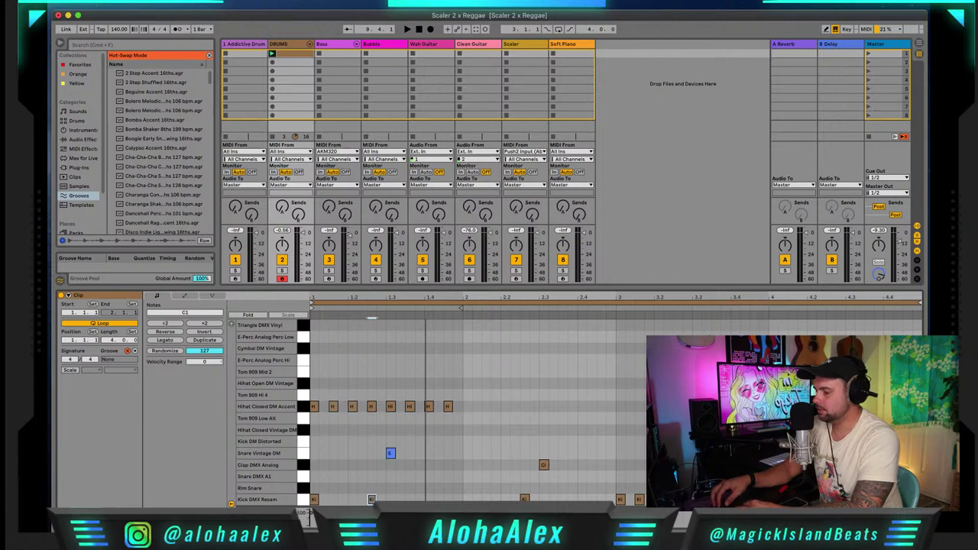
key("alt+Up")
key("space")
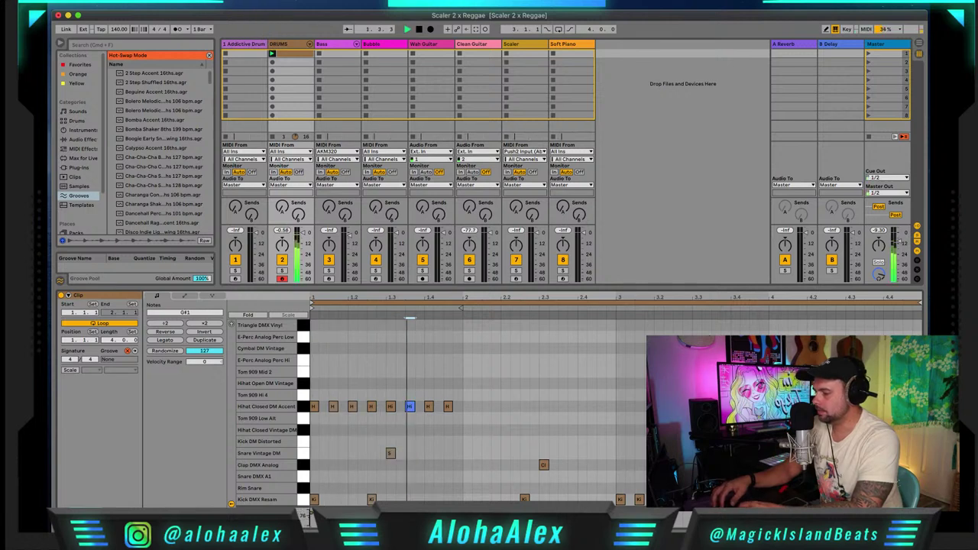
key("space")
- Reduce the velocities of the Snare Vintage DM note at 1.3 and the closed hi-hat at 1.2.3, and listen to the pattern
left_click(390, 454)
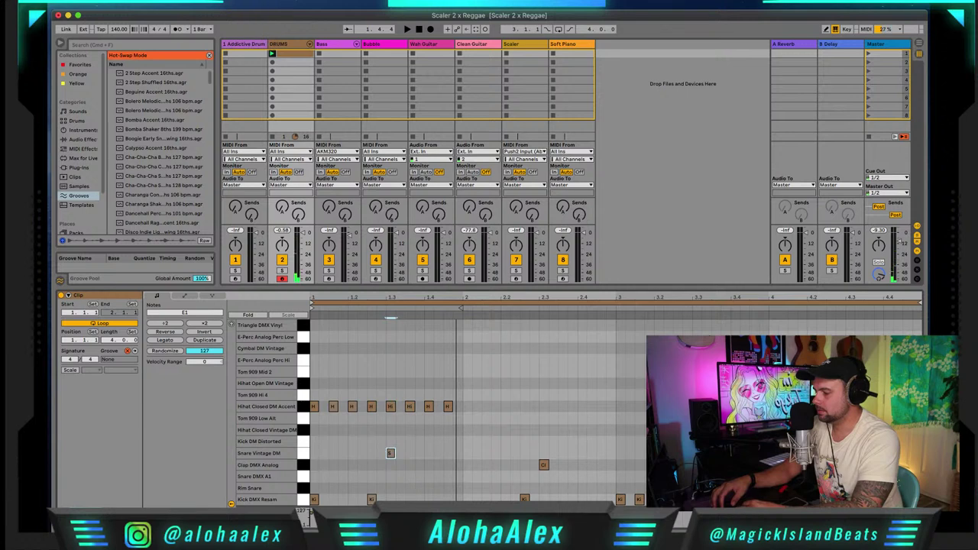
left_click_drag(302, 510, 303, 518)
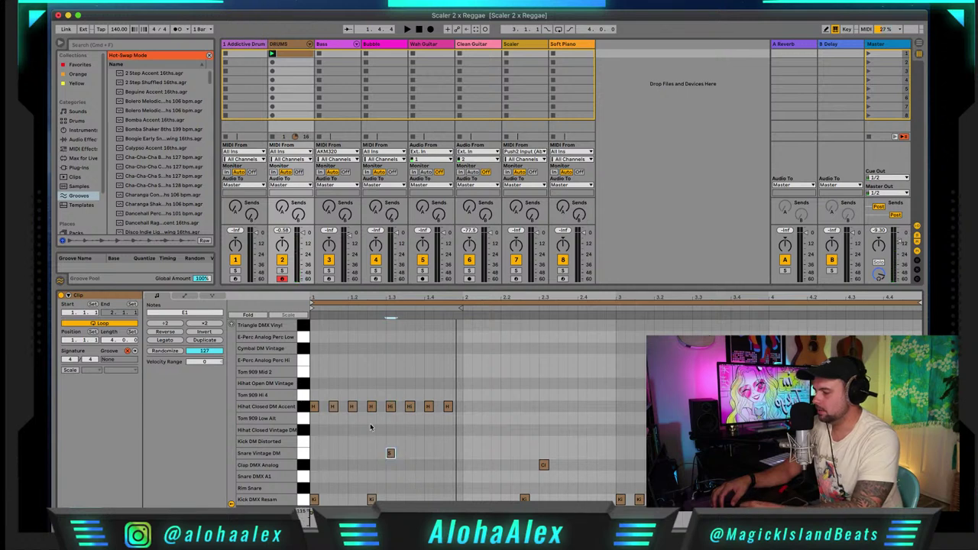
left_click(353, 407)
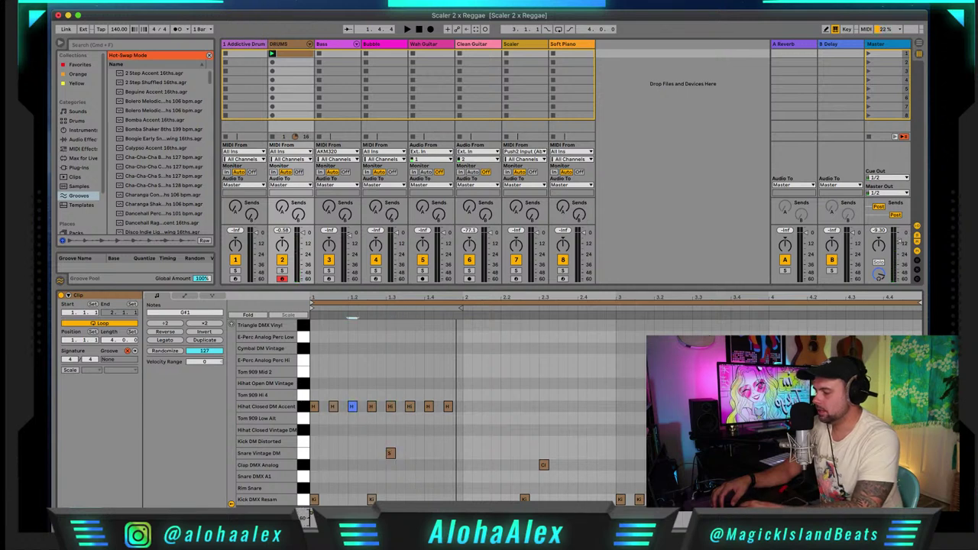
left_click(370, 409)
left_click_drag(304, 510, 304, 519)
key("space")
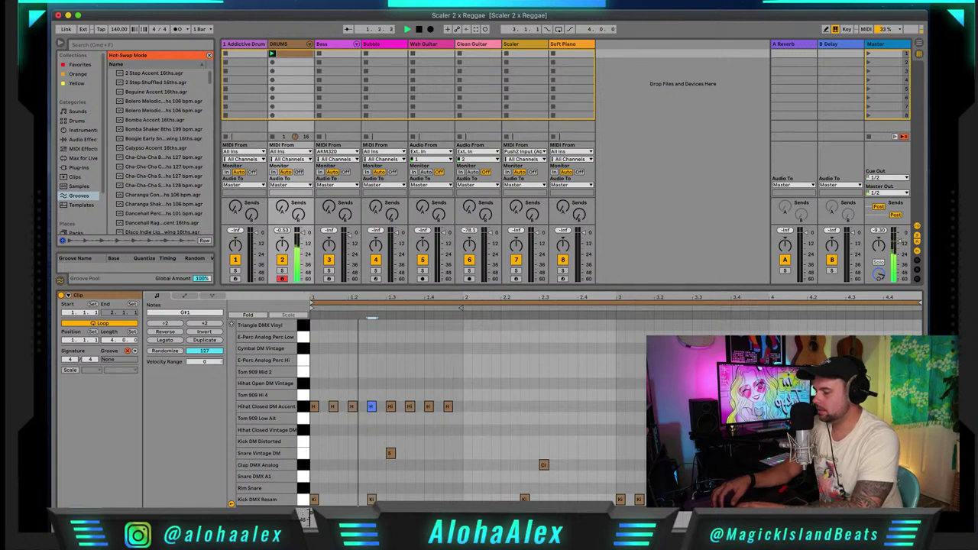
key("space")
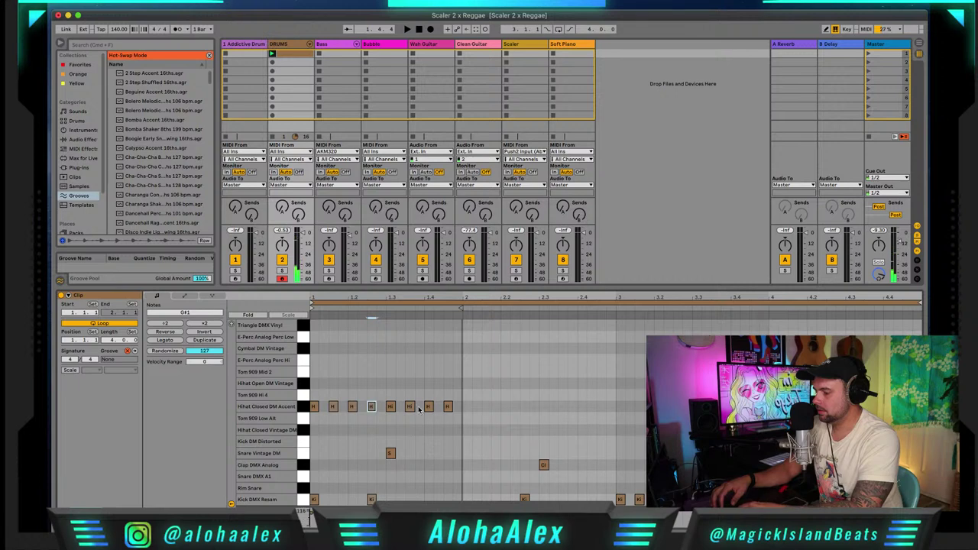
- Lower the velocities of the last three closed hi-hats of bar 1 together and listen to the pattern
left_click(402, 396)
left_click_drag(403, 396, 451, 422)
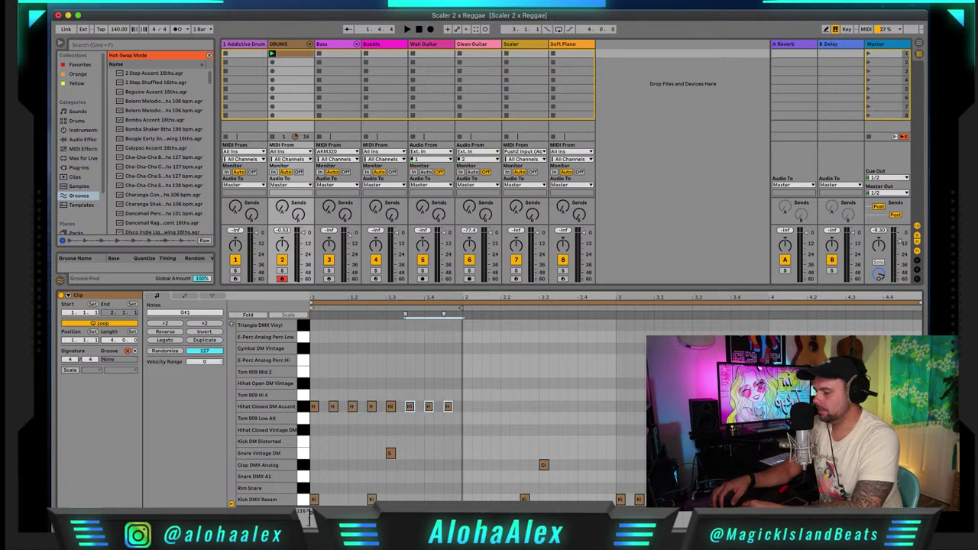
left_click_drag(305, 510, 305, 517)
key("space")
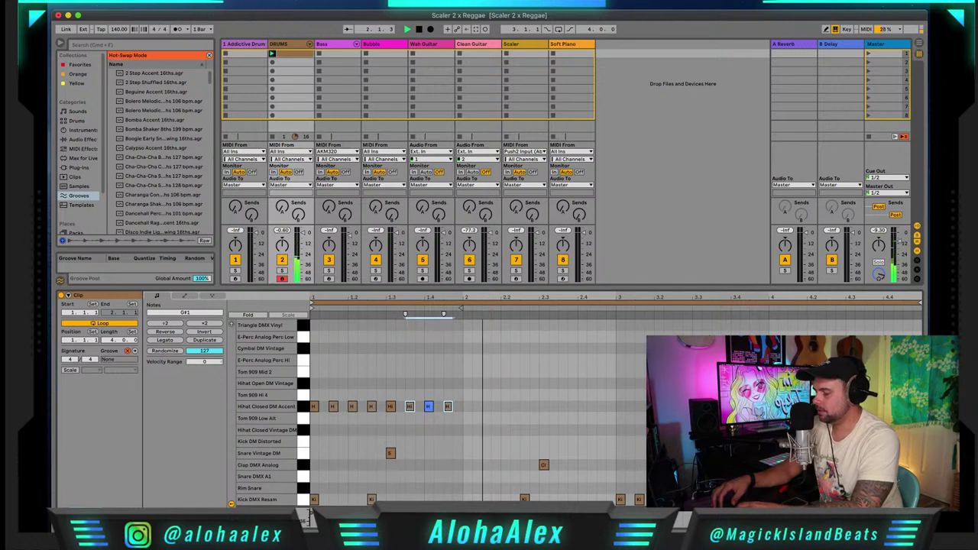
key("space")
- Duplicate the bar 1 hi-hat pattern three times to fill bars 2 to 4
left_click_drag(463, 414, 311, 409)
key("super+d")
key("super+d")
key("super+d")
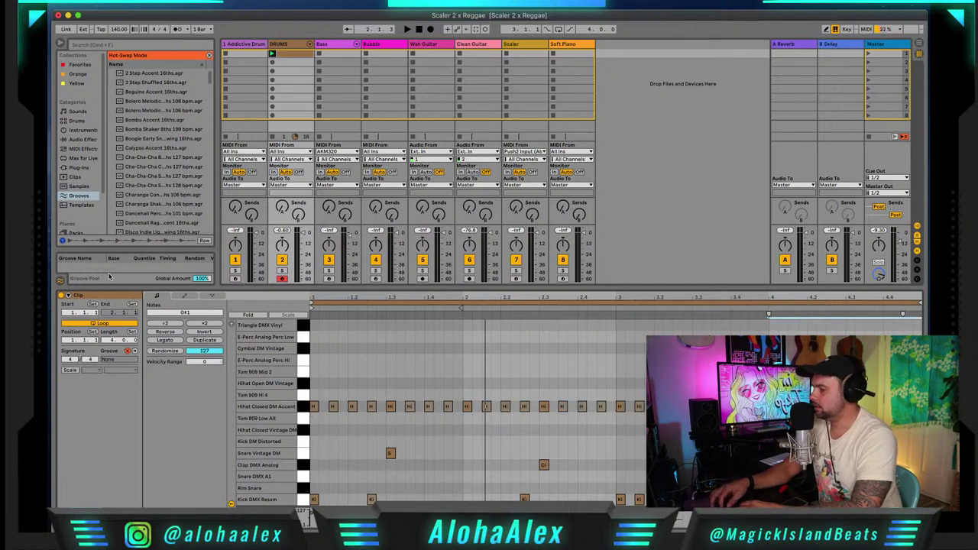
- Apply the Swing 8ths 64 groove to the drum clip and set the tempo to 148 BPM during playback
scroll(128, 219, "down", 10)
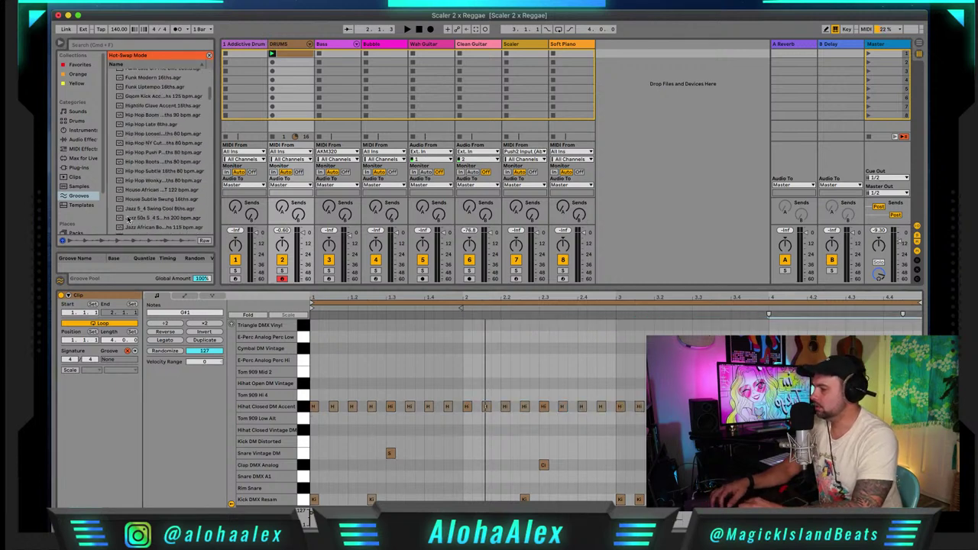
scroll(127, 219, "down", 15)
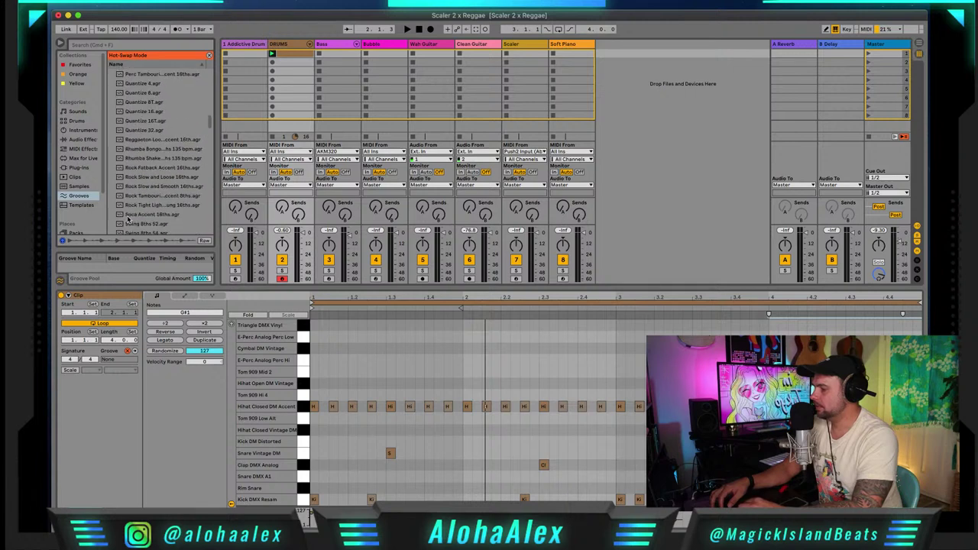
scroll(172, 163, "down", 5)
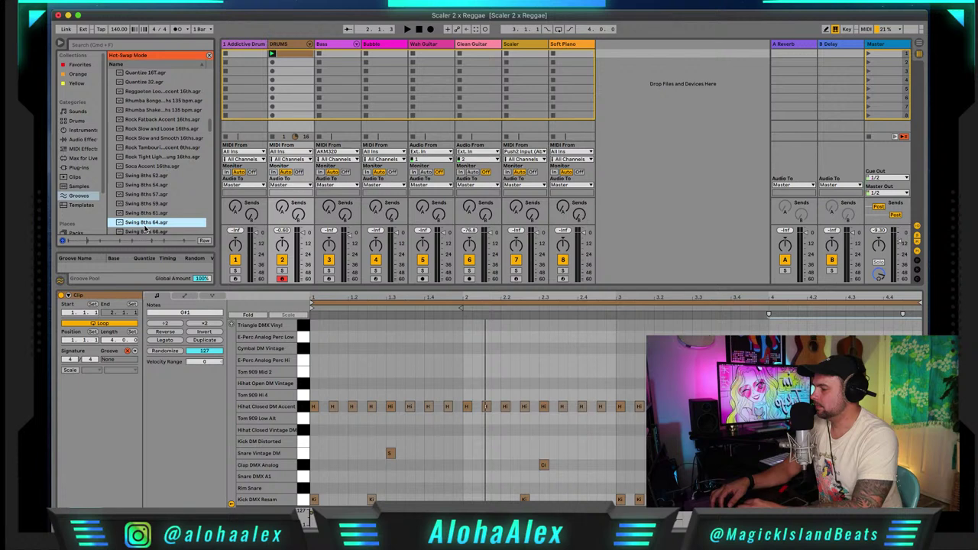
double_click(145, 224)
key("space")
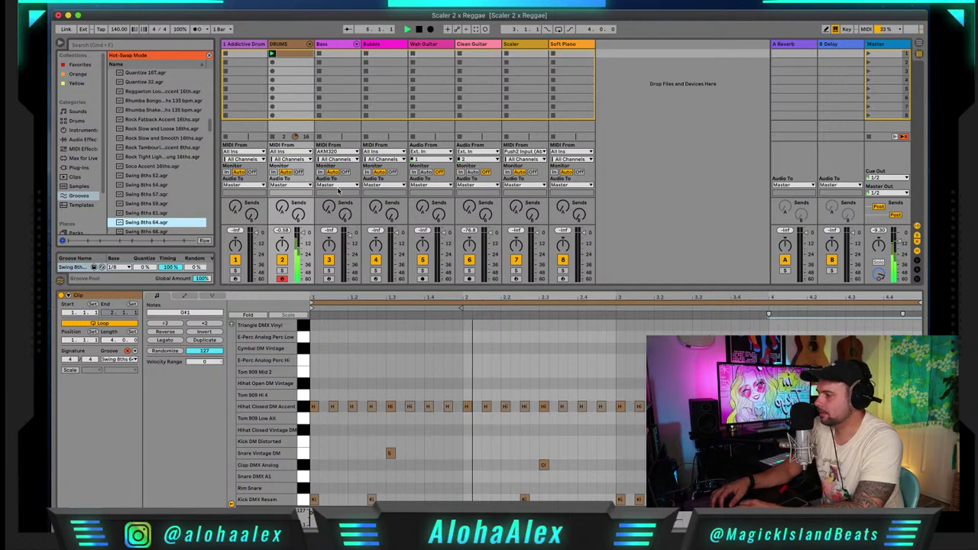
left_click(115, 29)
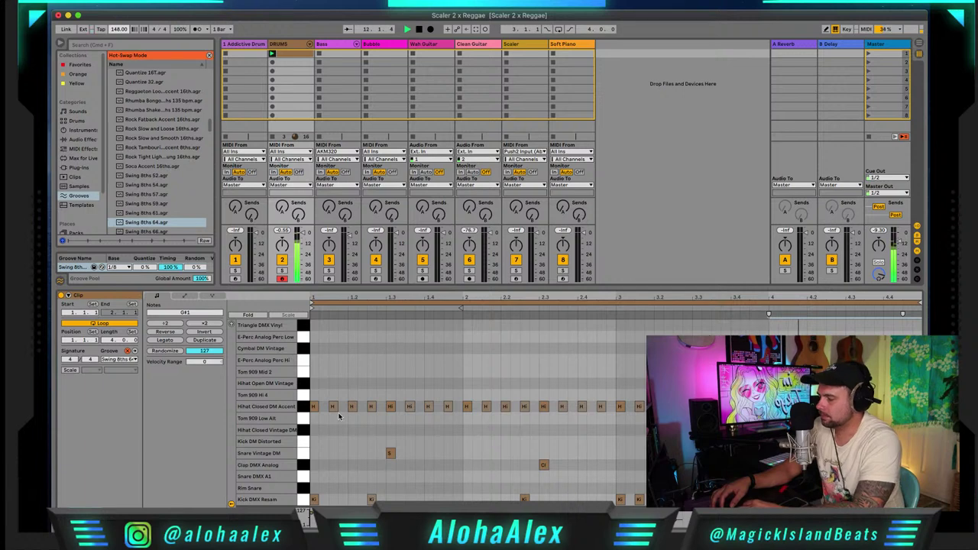
- Try a Hihat Closed Vintage DM note at 1.4.3 during playback and remove it
left_click(446, 435)
double_click(447, 432)
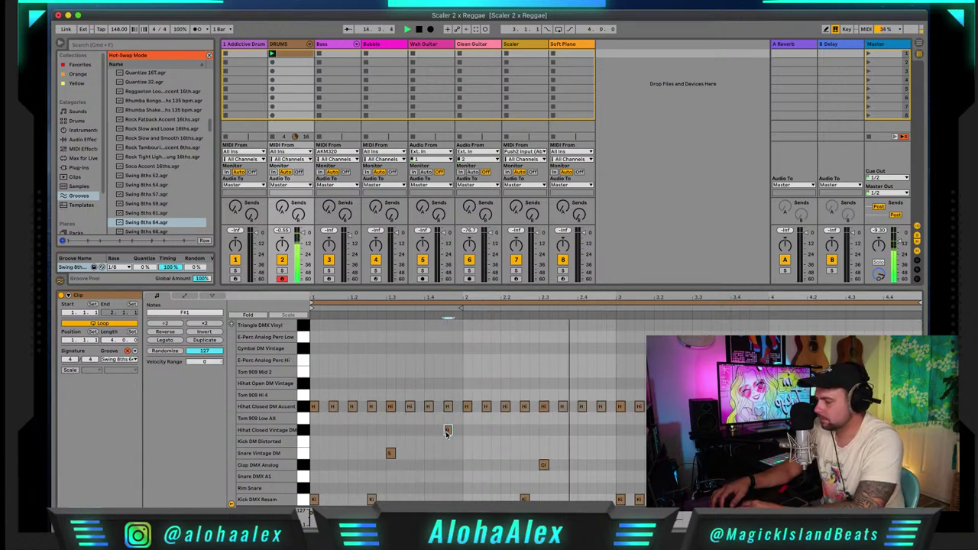
double_click(447, 433)
key("space")
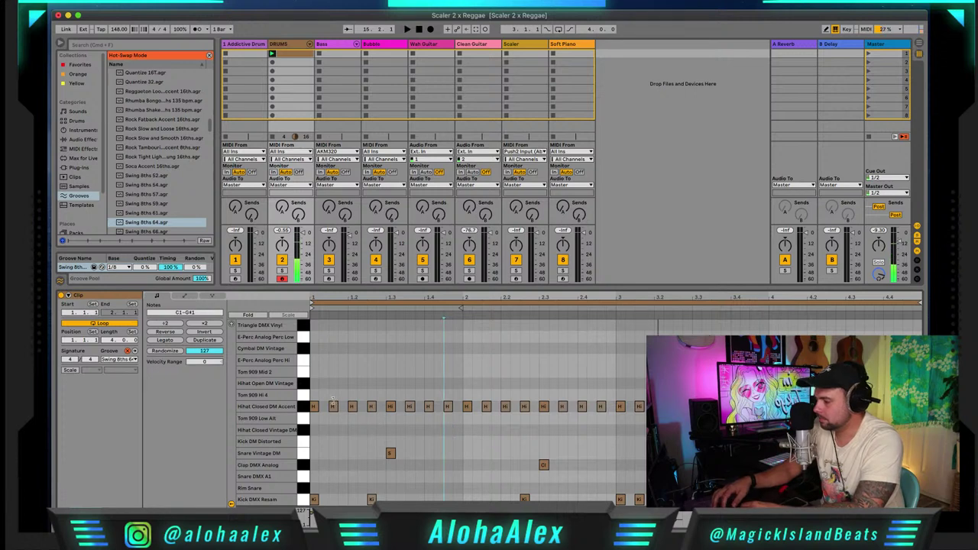
- Move all the Hihat Closed DM Accent notes to the Hihat Closed Vintage DM sound and play the pattern
left_click(304, 406)
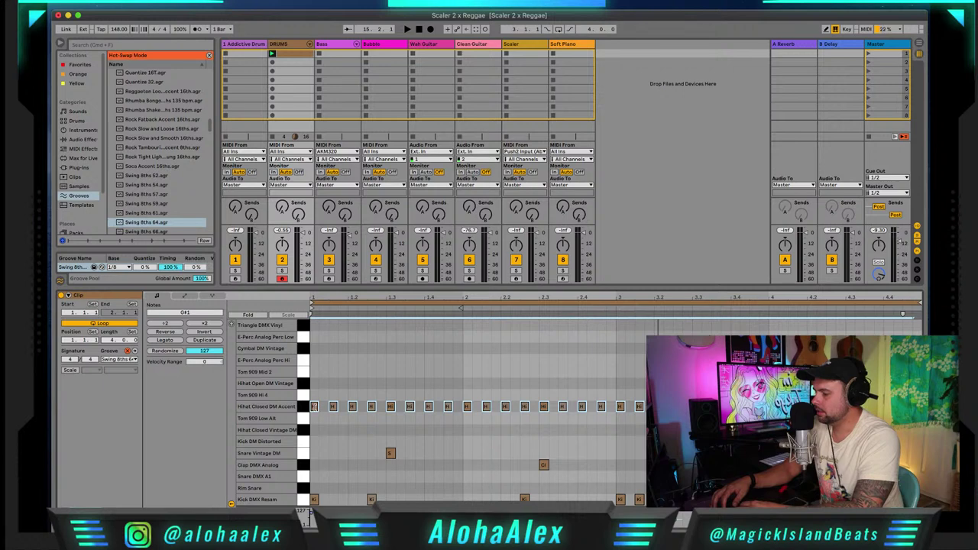
left_click_drag(314, 406, 316, 431)
key("space")
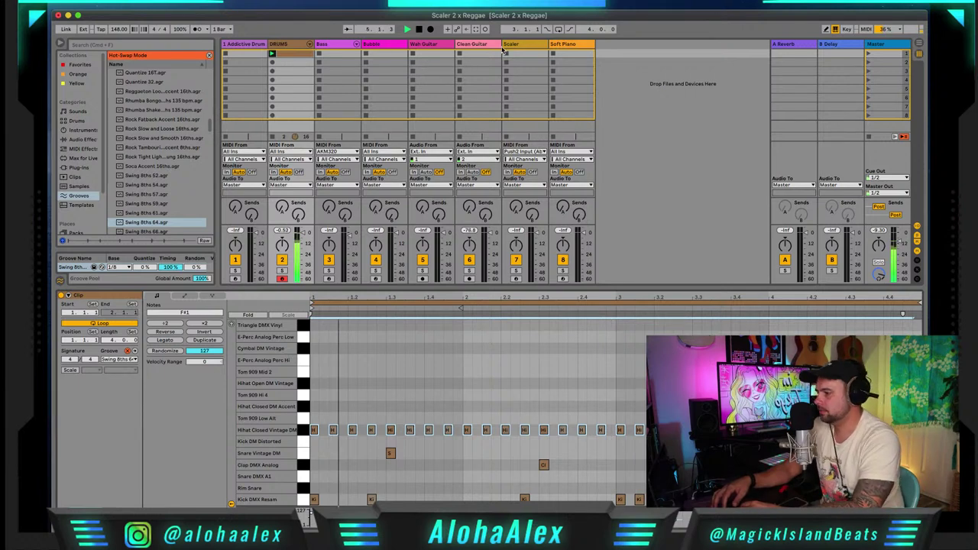
- Arm the Scaler track, open its Scaler2 plug-in window and try out the Disco 7 chords over the drums
left_click(531, 52)
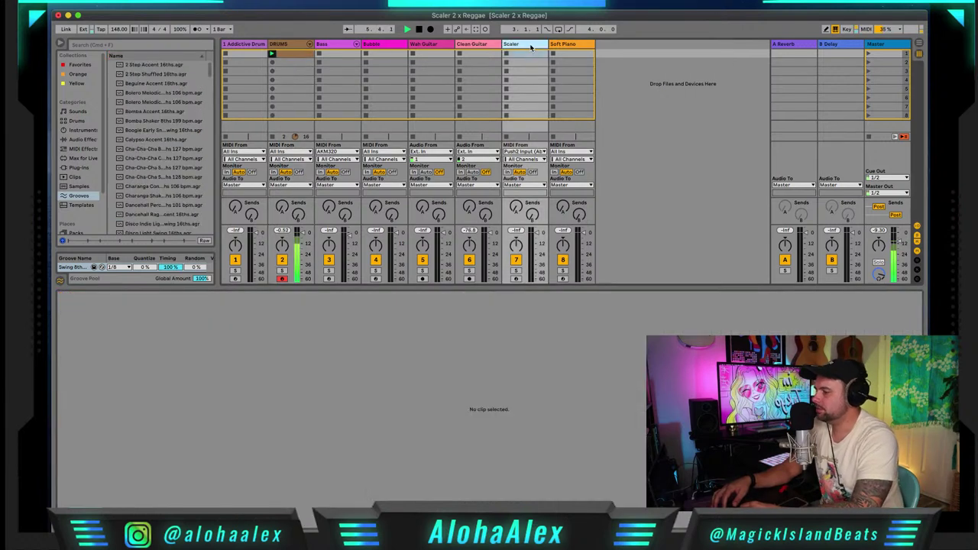
left_click(515, 278)
key("shift+Tab")
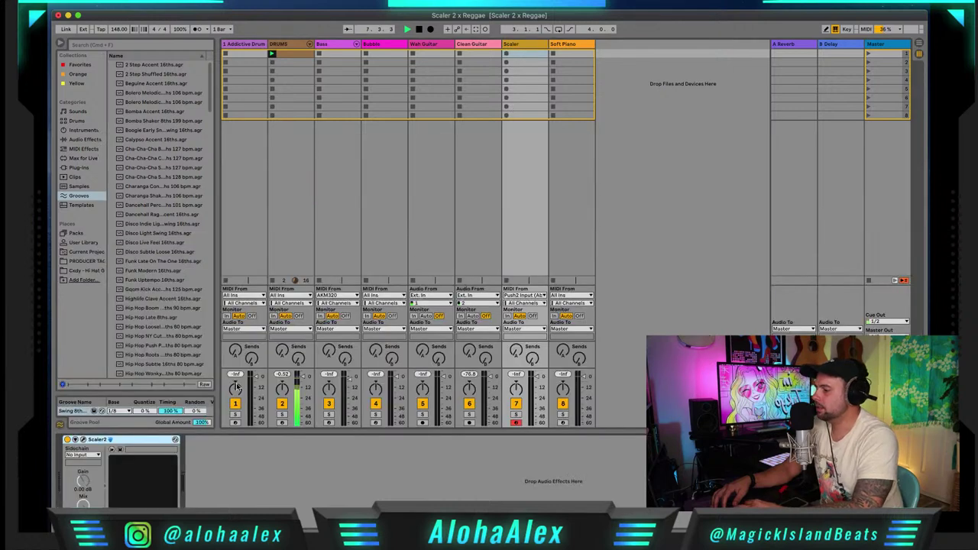
left_click(84, 440)
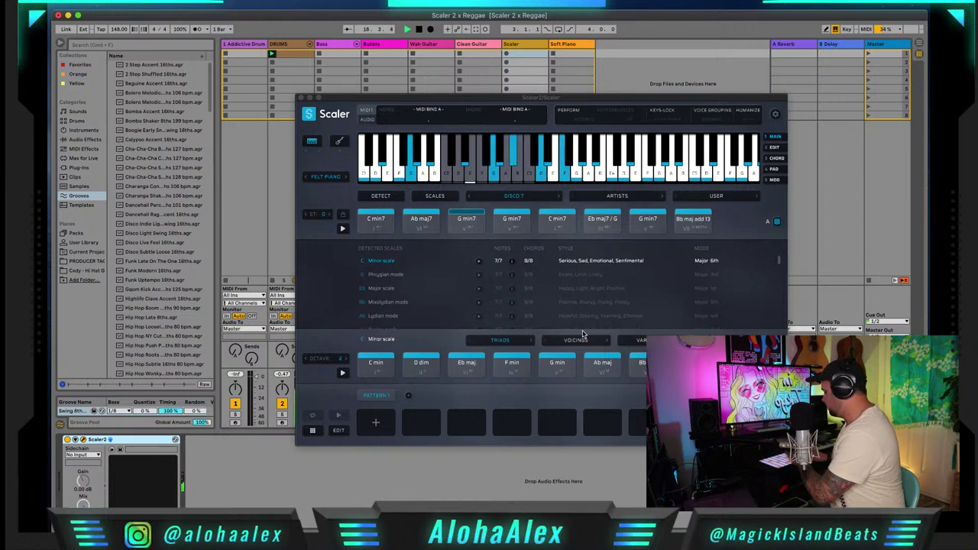
key("space")
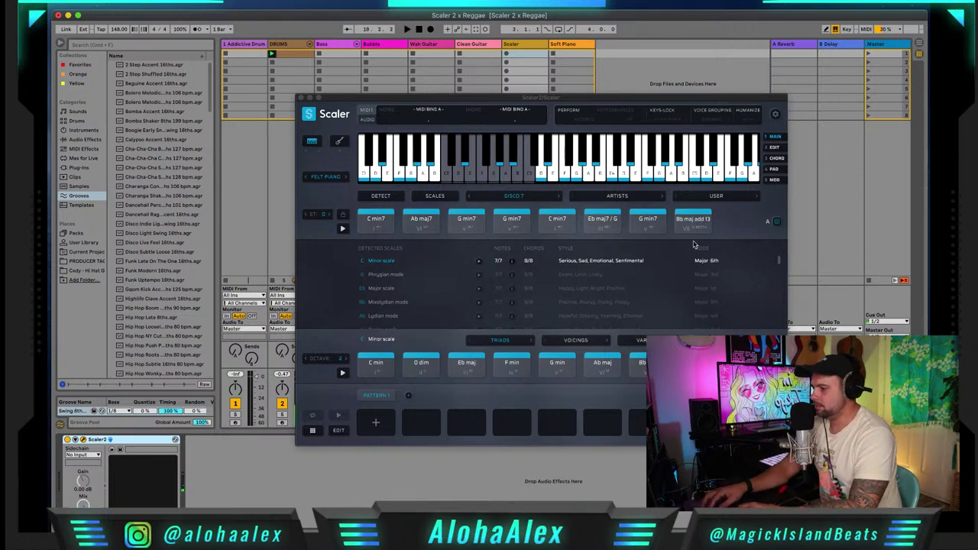
- Record a four-bar chord-trigger clip in the Scaler track's first slot, open the clip's notes and close the plug-in window
left_click_drag(641, 99, 562, 206)
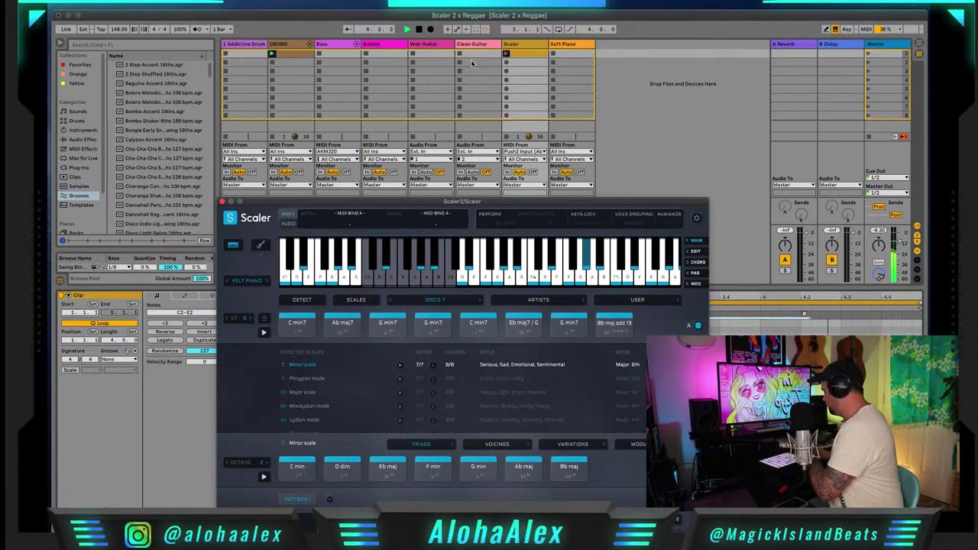
key("space")
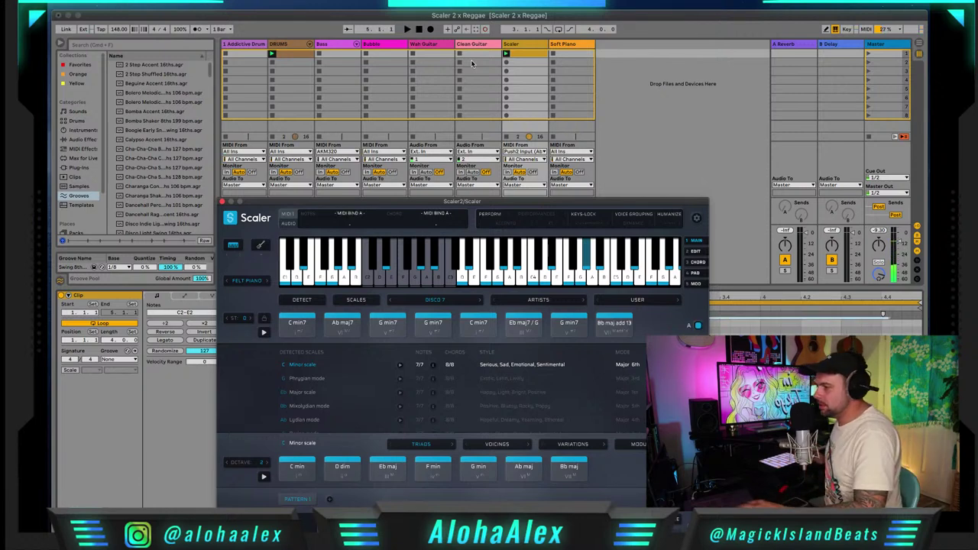
left_click(523, 54)
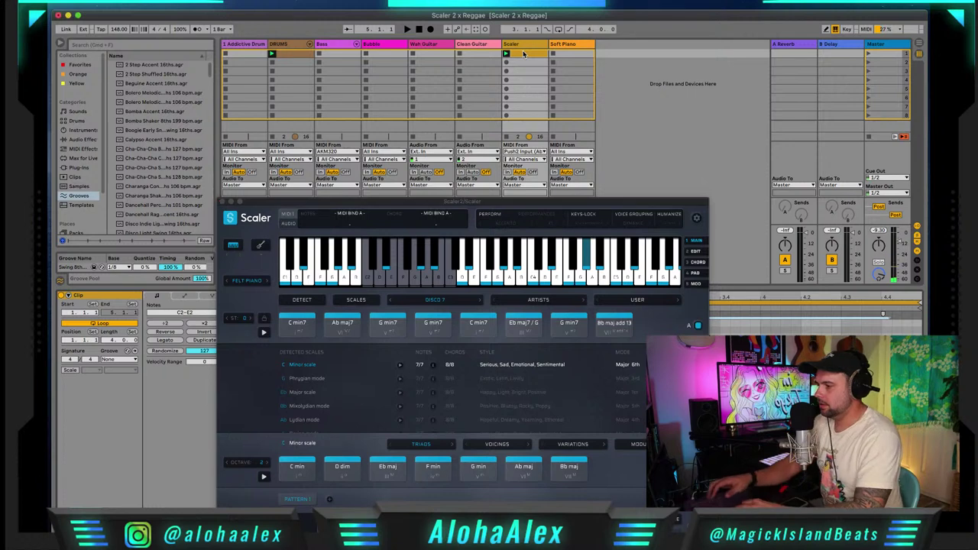
left_click(222, 202)
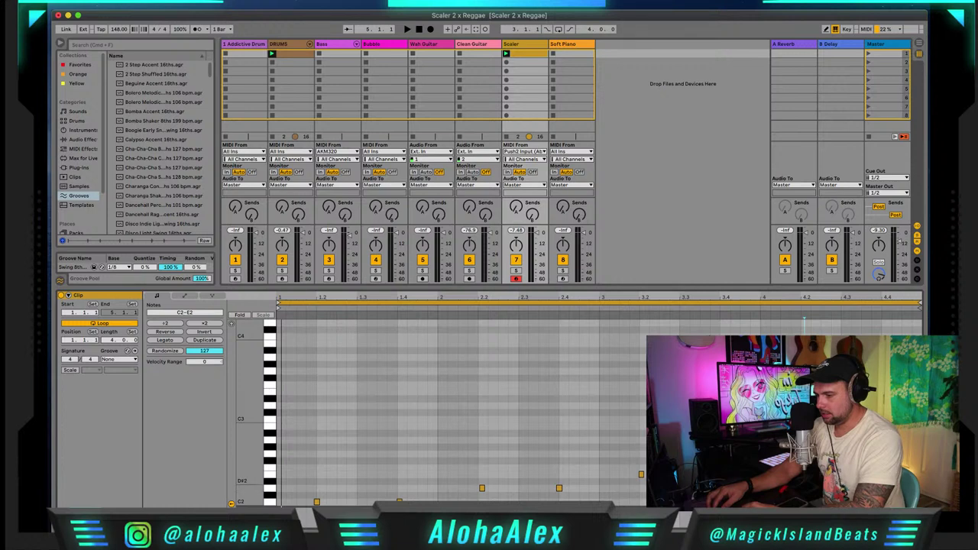
- Quantize all notes of the recorded Scaler clip and play it back with the drums
key("space")
left_click(613, 443)
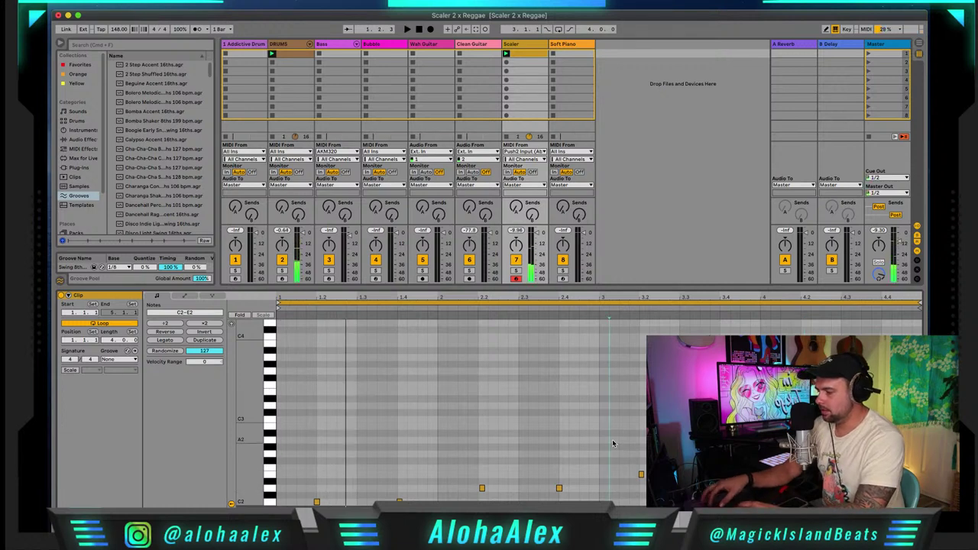
key("super+a")
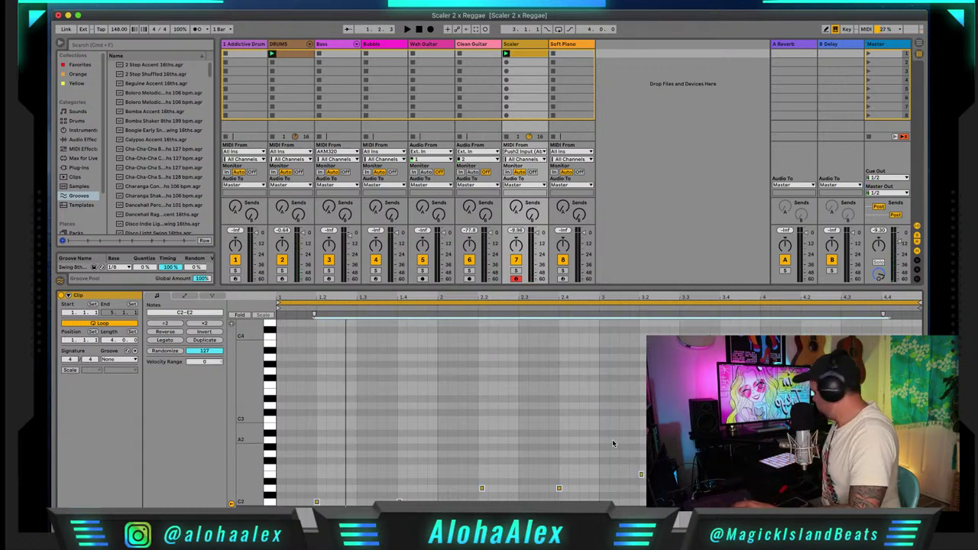
key("super+u")
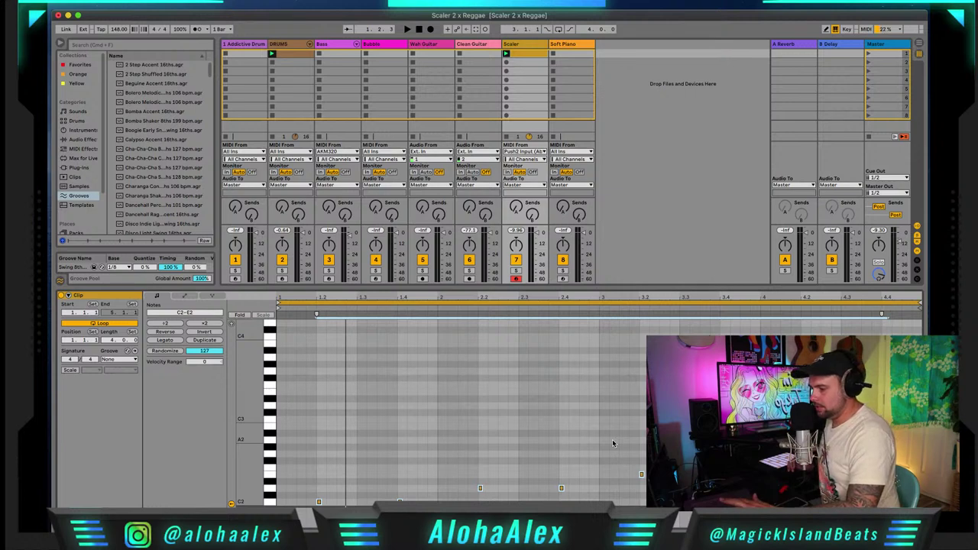
key("space")
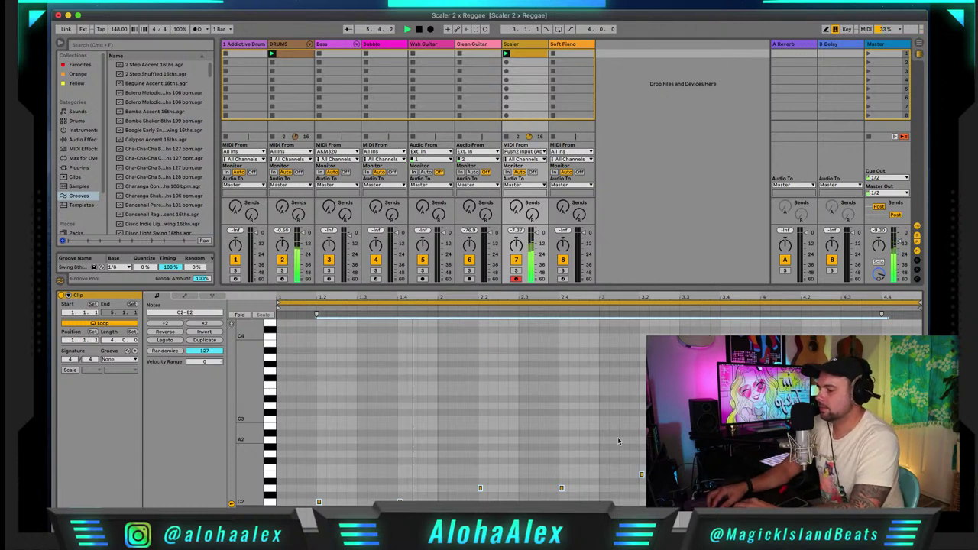
scroll(619, 440, "down", 3)
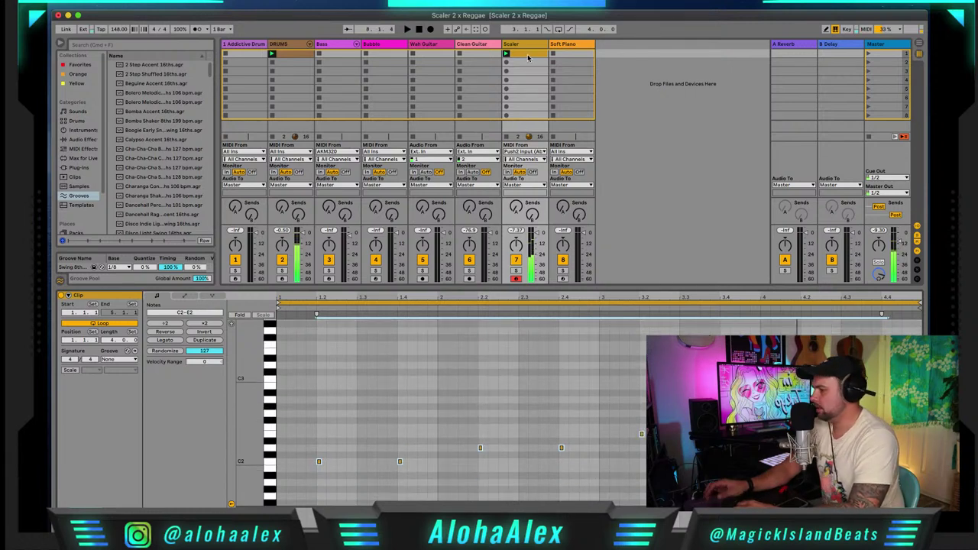
- Capture the playing chords with Scaler2's MIDI capture and place the captured clip in the Soft Piano track's second slot
left_click(523, 44)
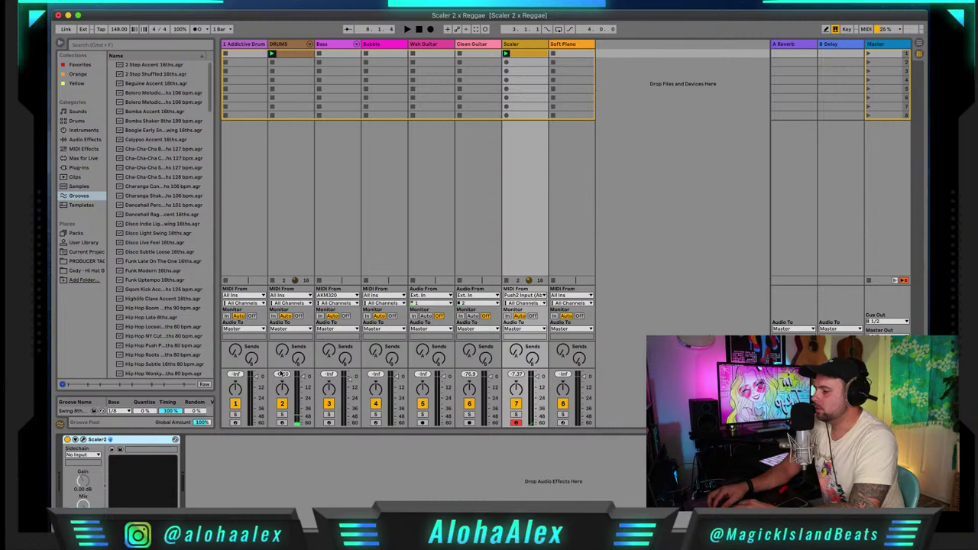
left_click(83, 441)
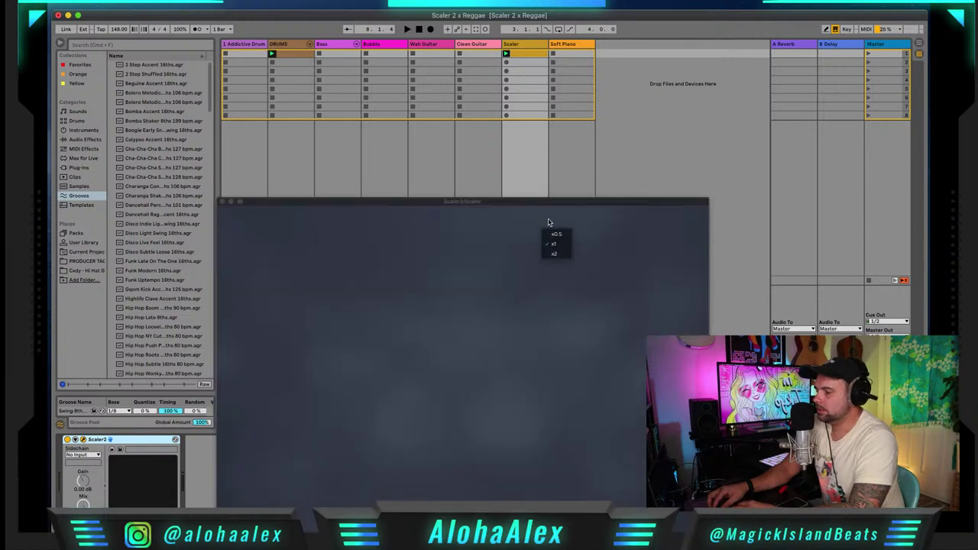
left_click_drag(553, 205, 564, 107)
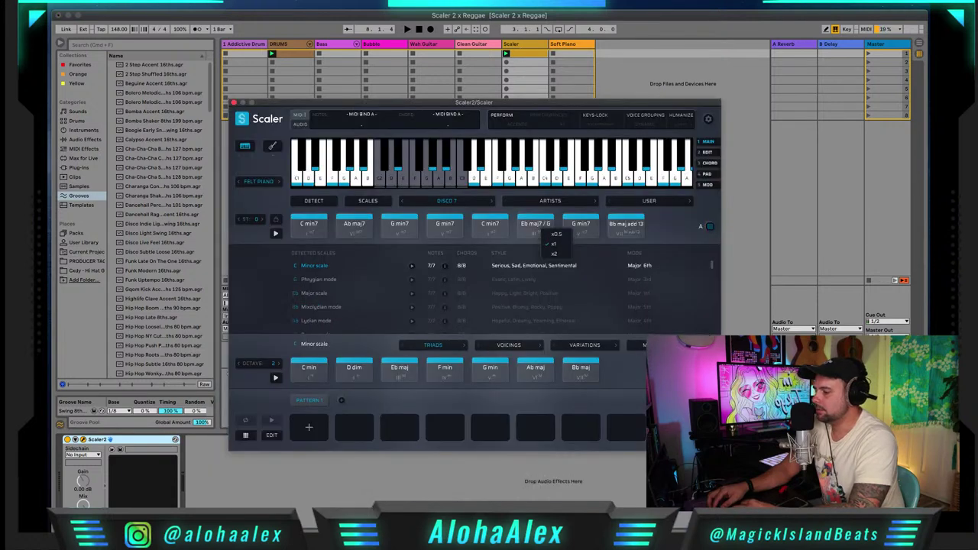
key("space")
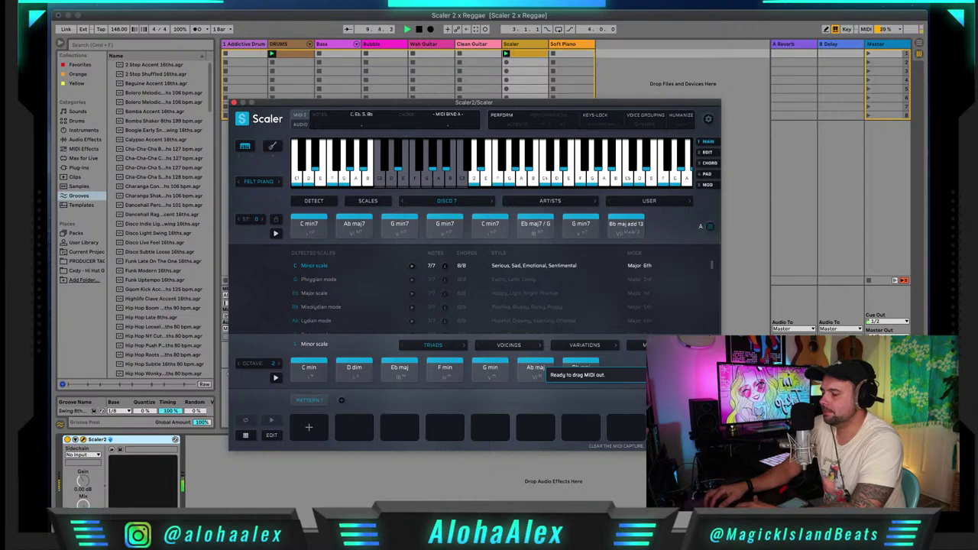
key("space")
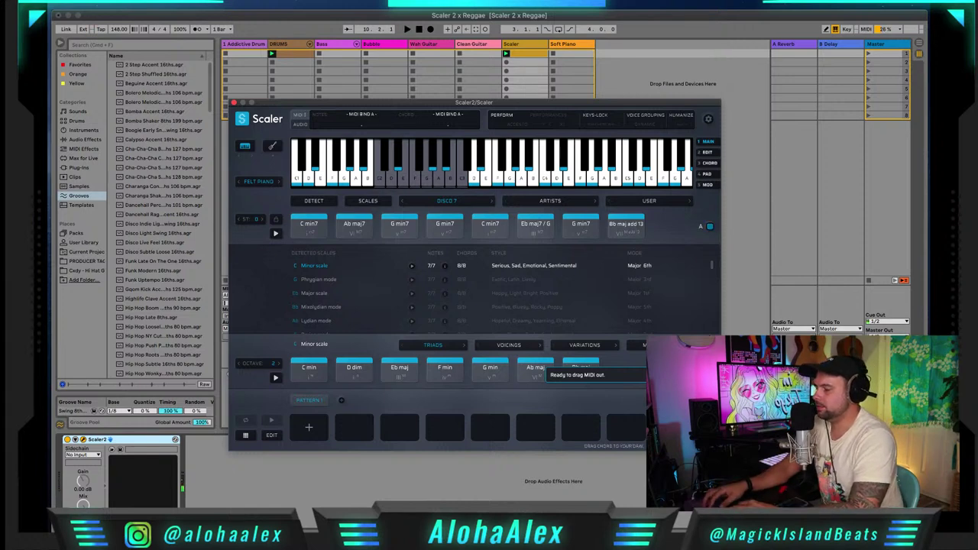
left_click_drag(581, 368, 573, 65)
left_click(571, 62)
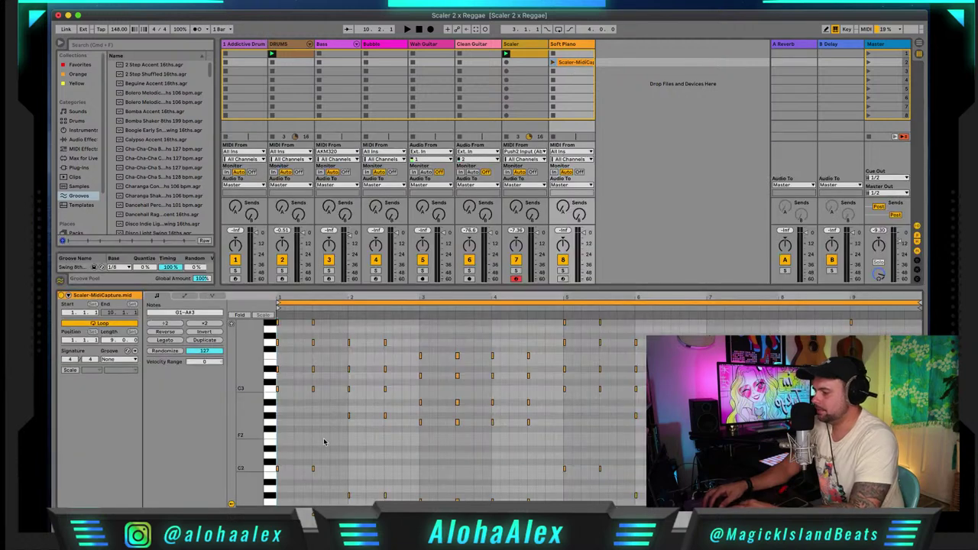
- Shift all notes of the captured Soft Piano clip one beat later, launch the clip and solo its track
scroll(324, 442, "up", 1)
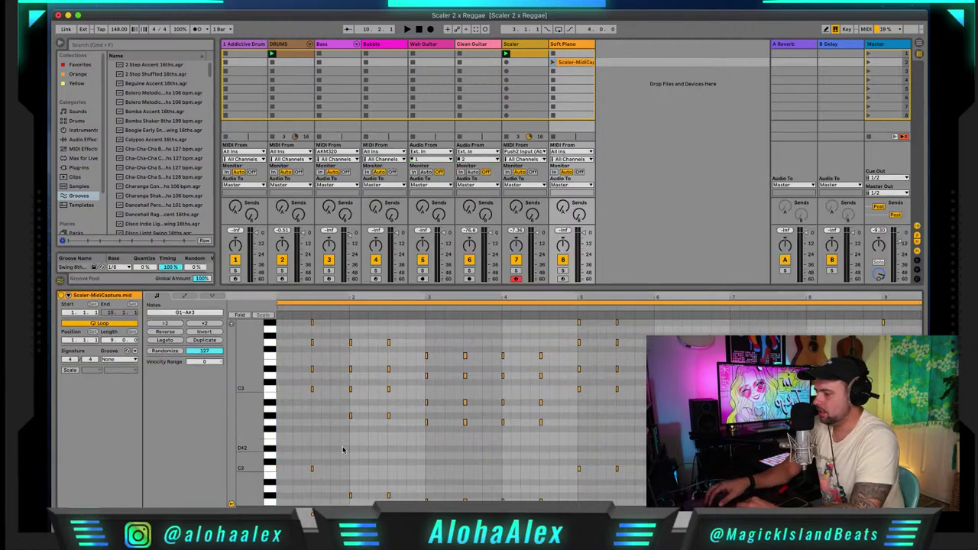
scroll(309, 447, "up", 2)
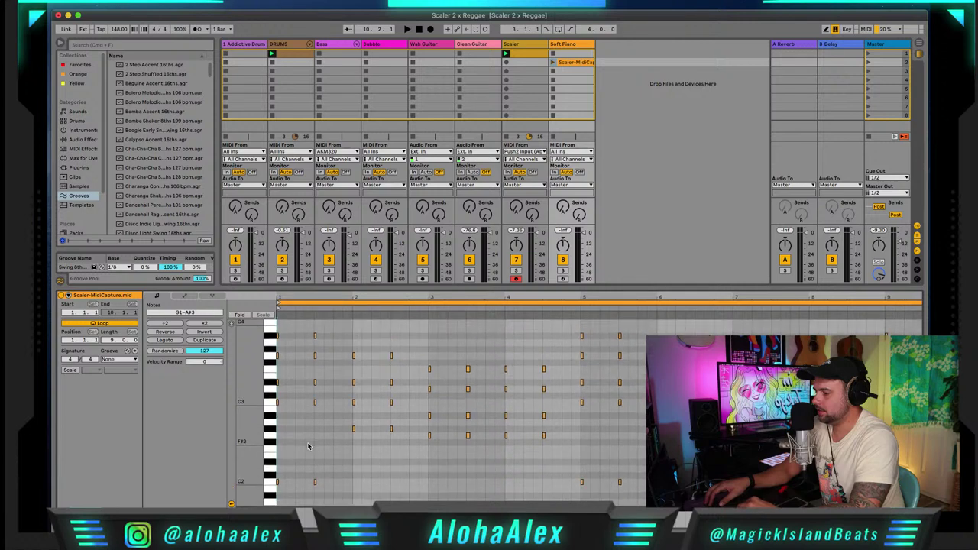
left_click(308, 447)
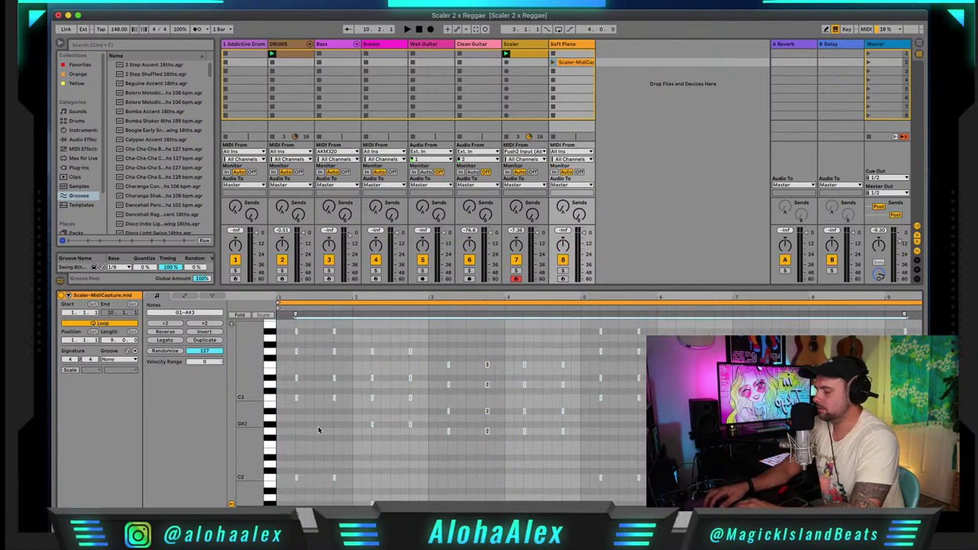
key("space")
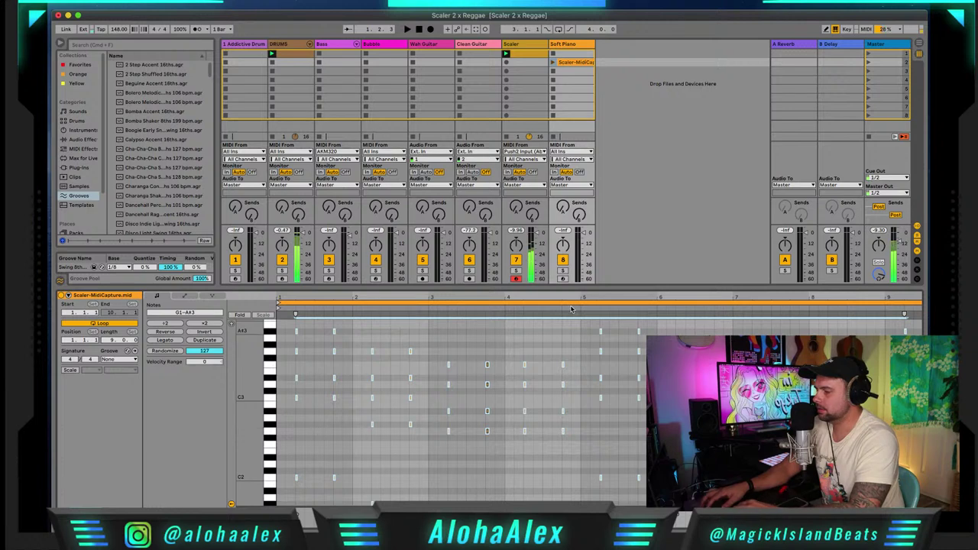
left_click(553, 62)
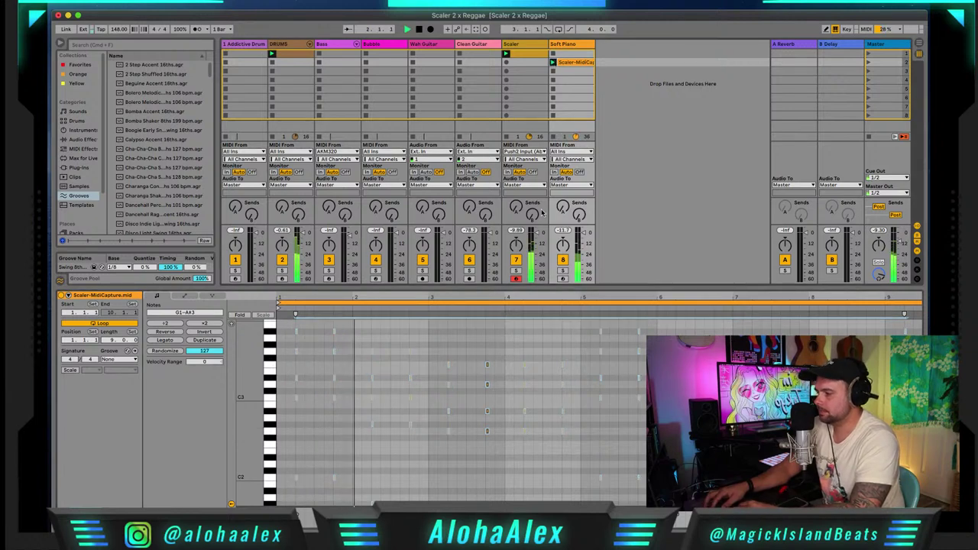
left_click(563, 272)
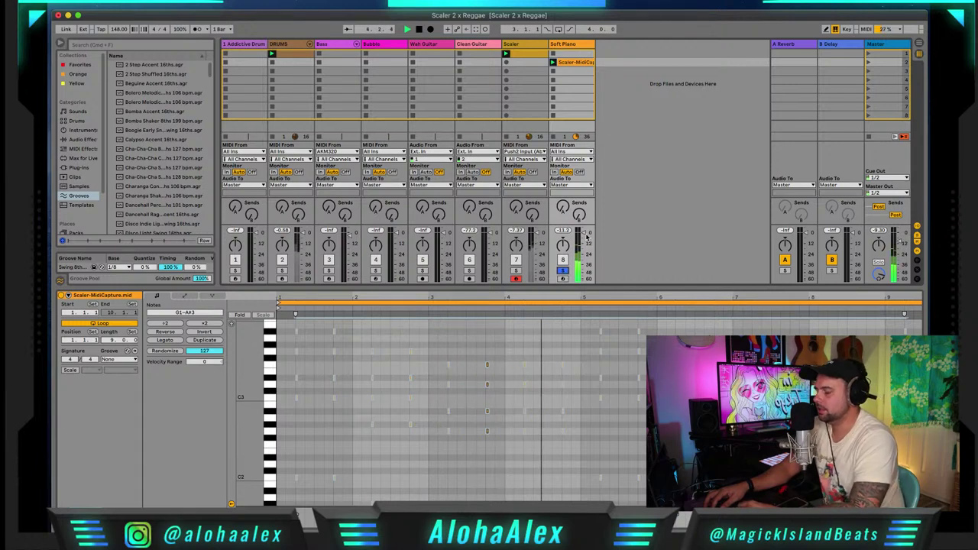
- Close the Scaler2 window, unsolo Soft Piano, mute the Scaler track and play the piano chords with the drums
left_click(525, 58)
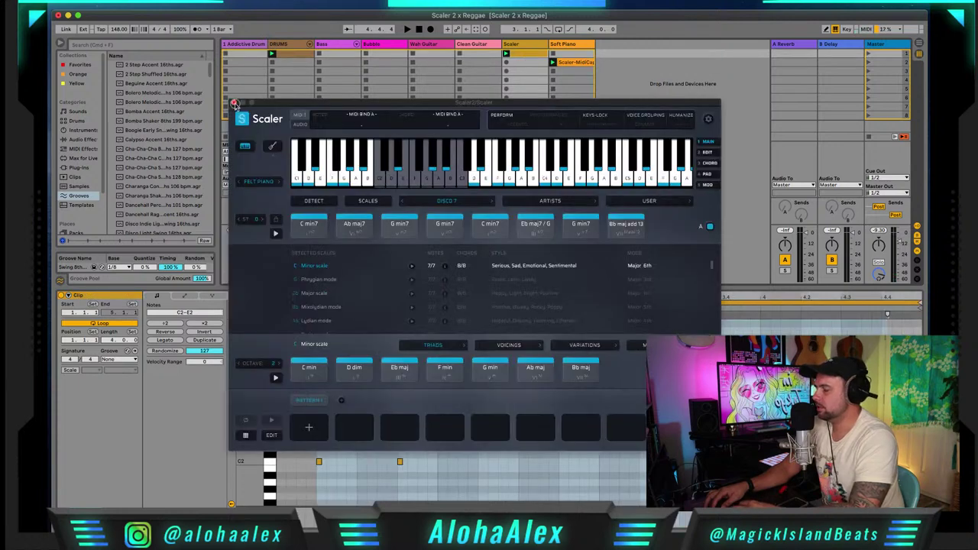
left_click(235, 102)
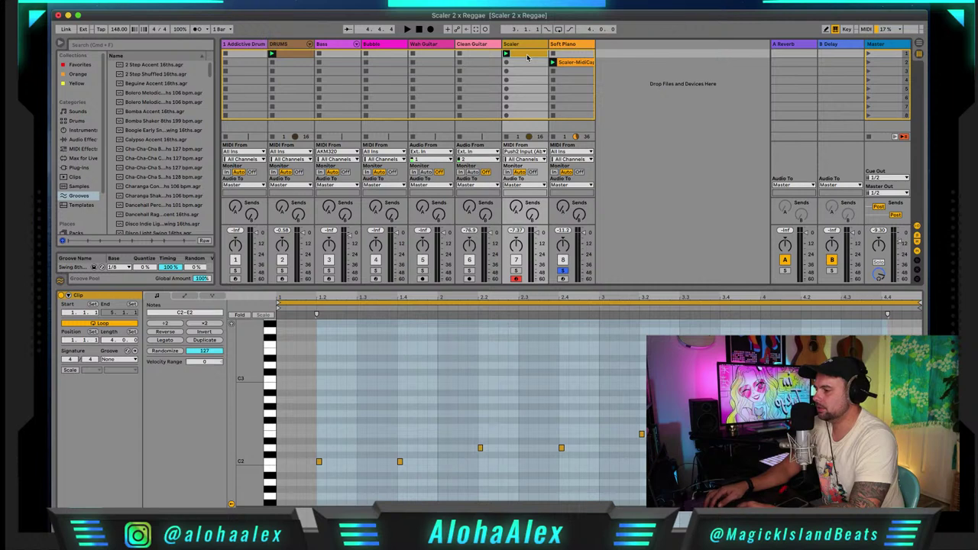
left_click(522, 78)
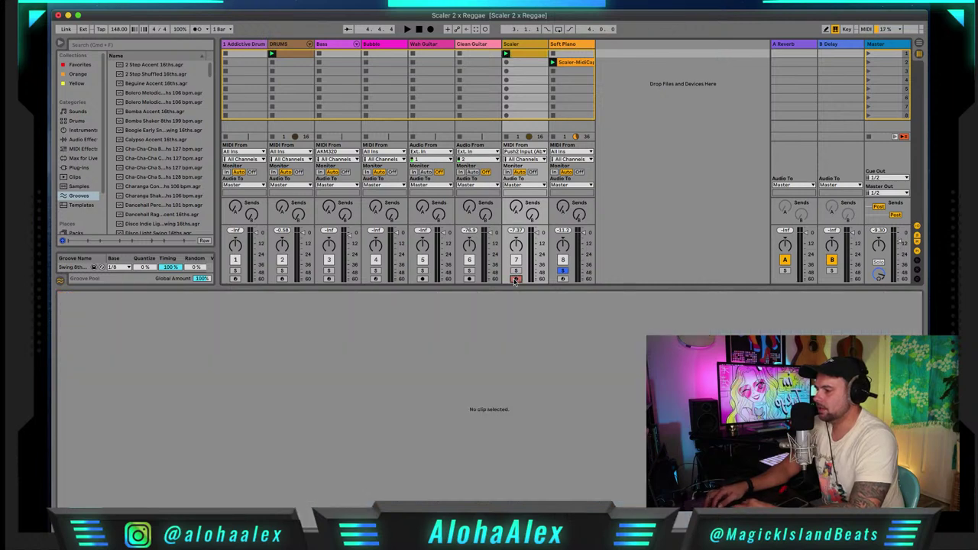
left_click(563, 269)
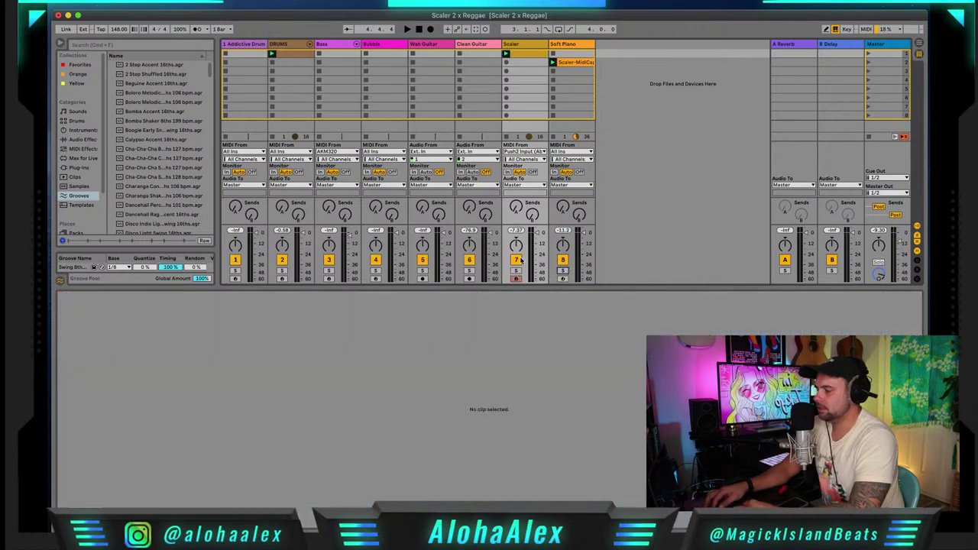
key("space")
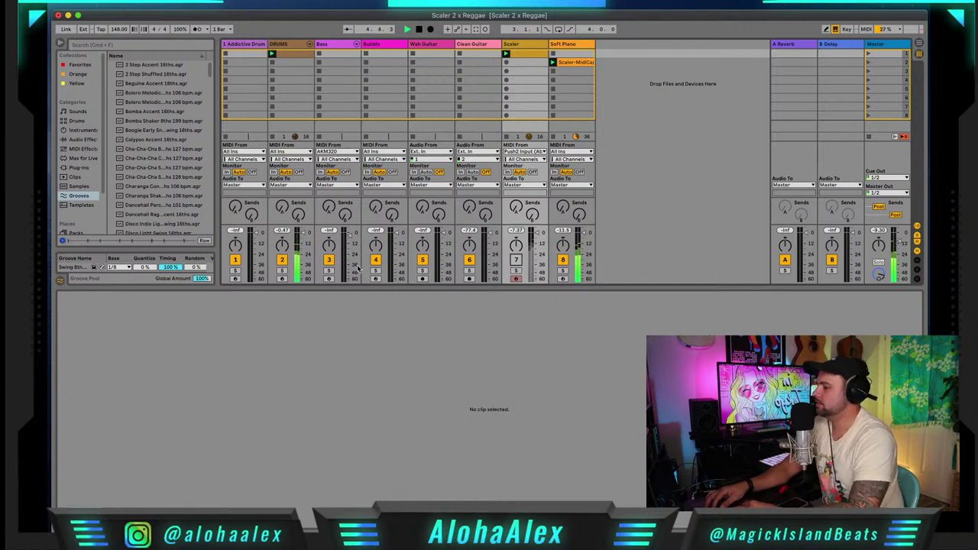
- Arm the Bass track, set the Soft Piano clip's loop length to 8 bars and try out a bass line
left_click(329, 278)
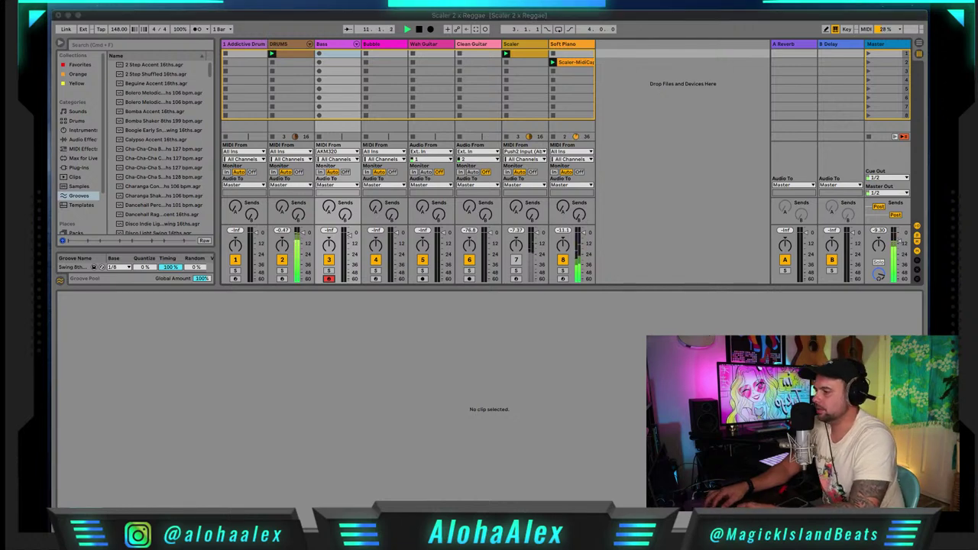
left_click(568, 63)
key("space")
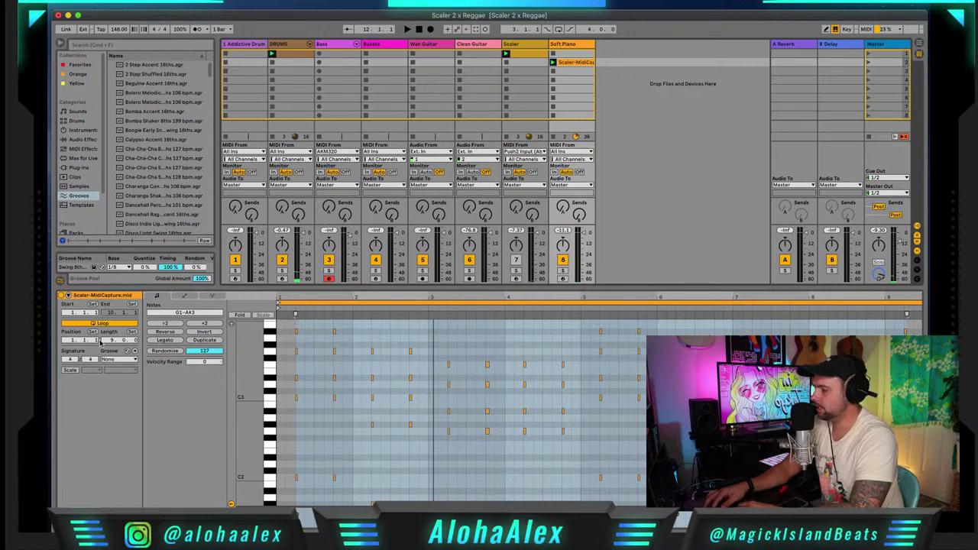
left_click_drag(110, 340, 111, 342)
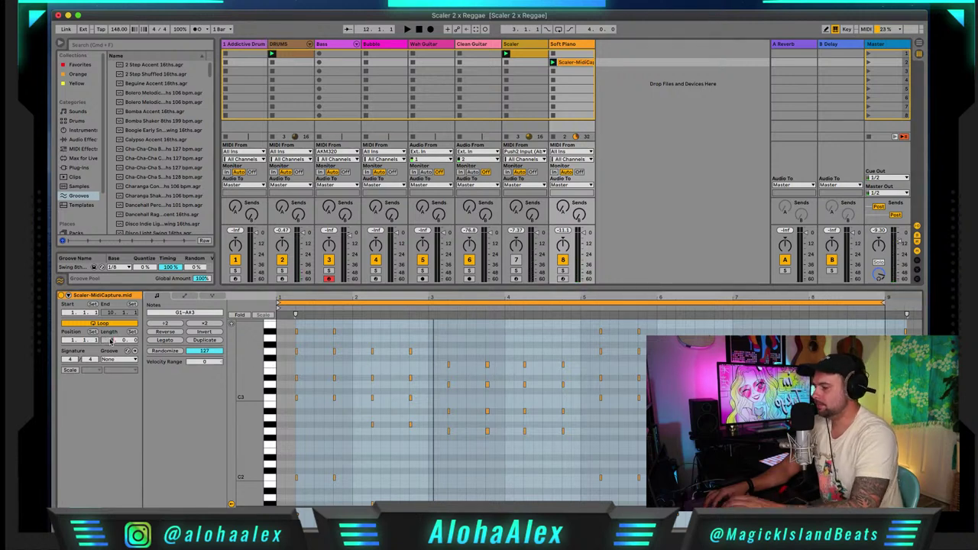
key("space")
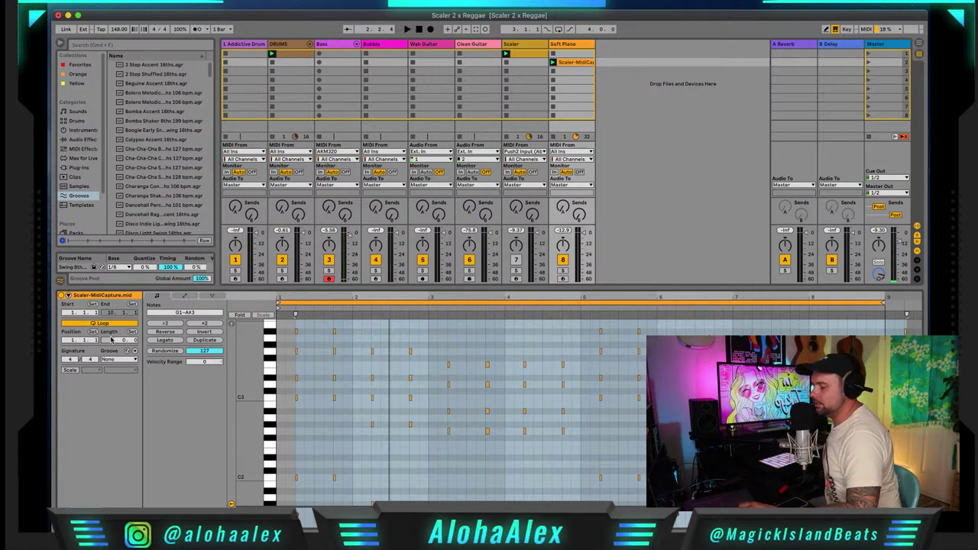
- Record an eight-bar bass line into the Bass track's first slot
left_click(320, 56)
left_click(320, 55)
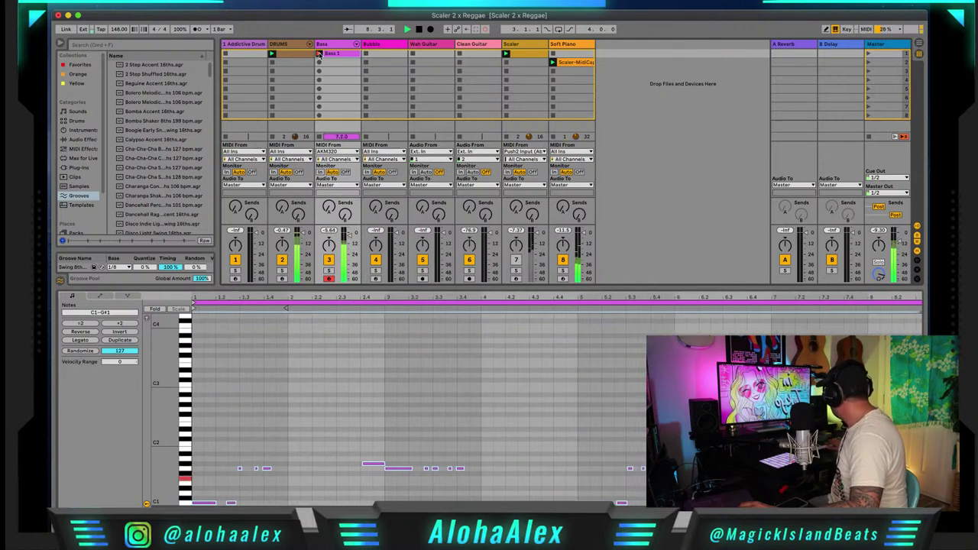
left_click(319, 55)
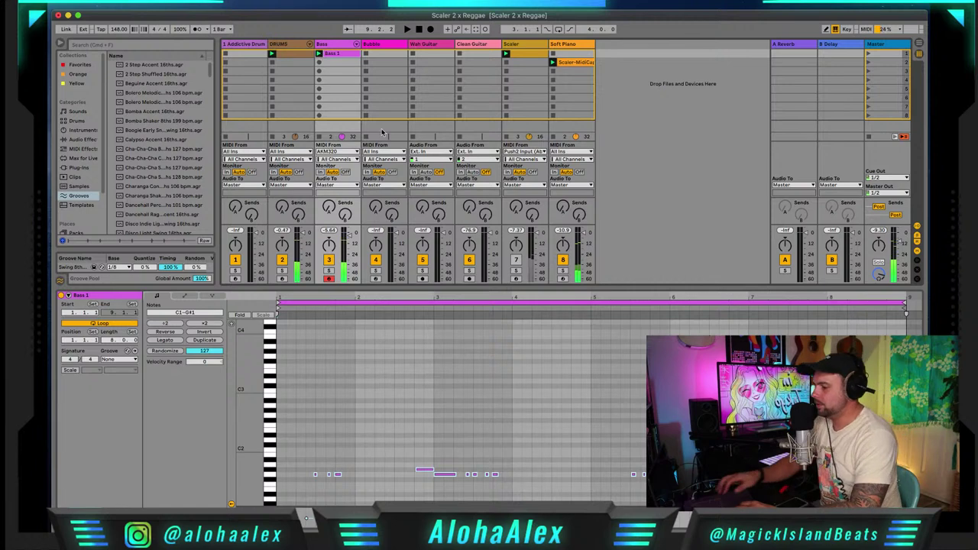
- Quantize all notes of the recorded bass clip and play it back with the other parts
left_click(593, 342)
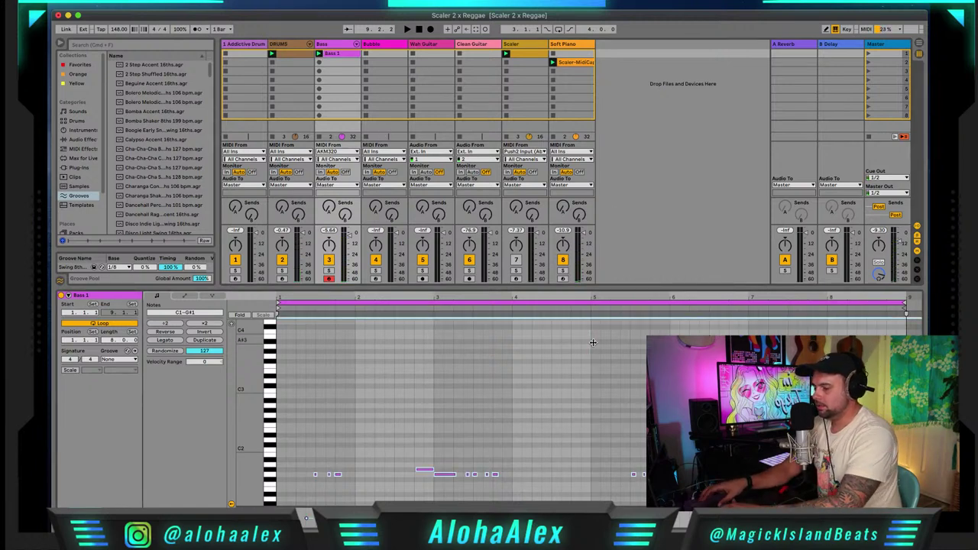
key("space")
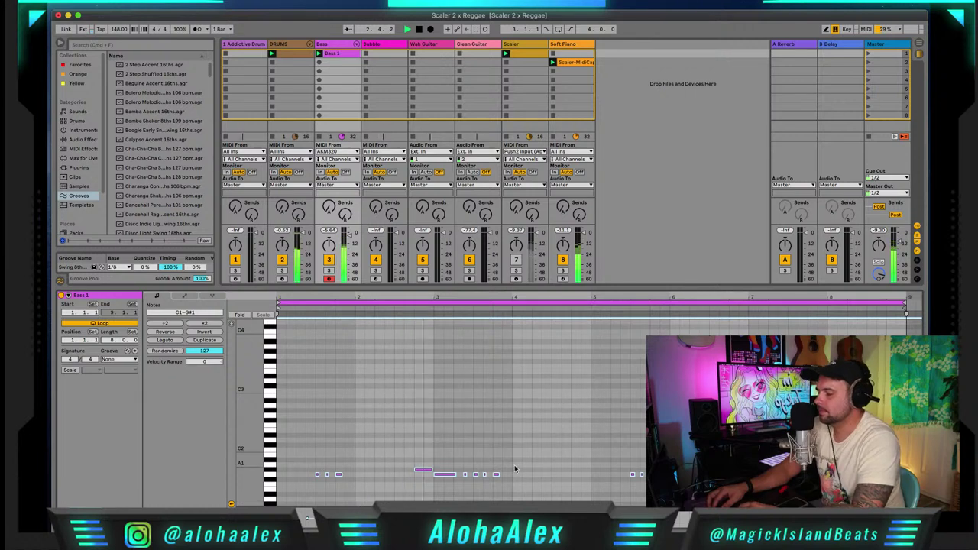
scroll(514, 469, "down", 3)
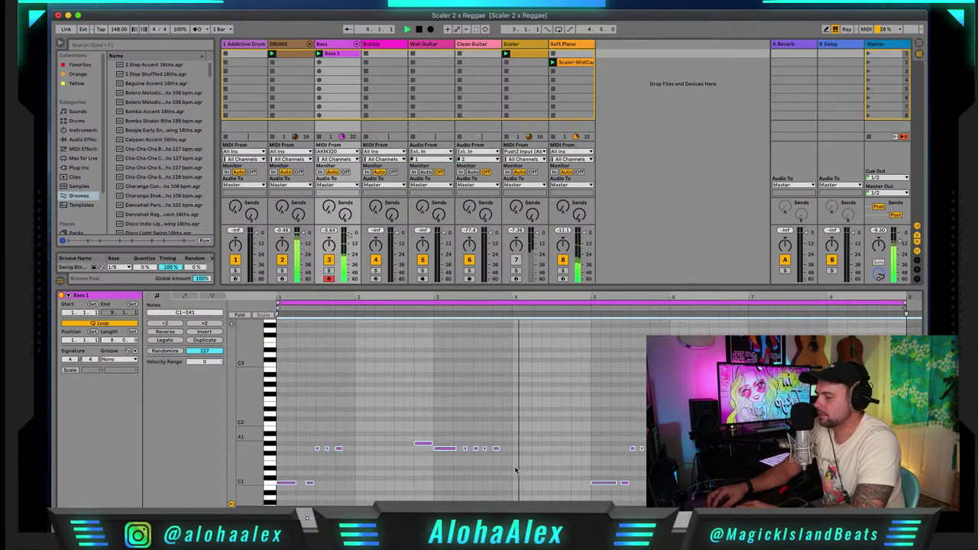
- Apply the Swing 8ths 64 groove to the bass clip and listen to the full loop
left_click(124, 359)
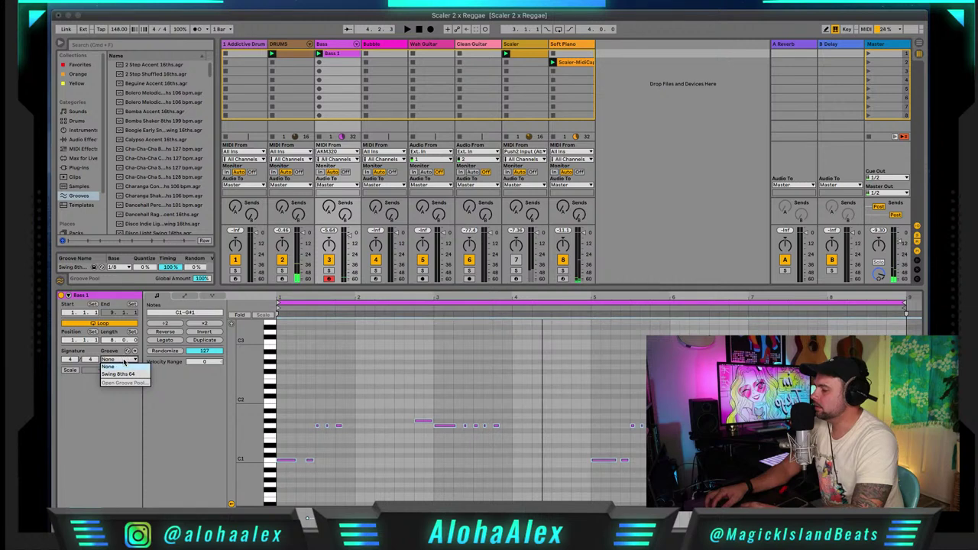
left_click(124, 375)
key("space")
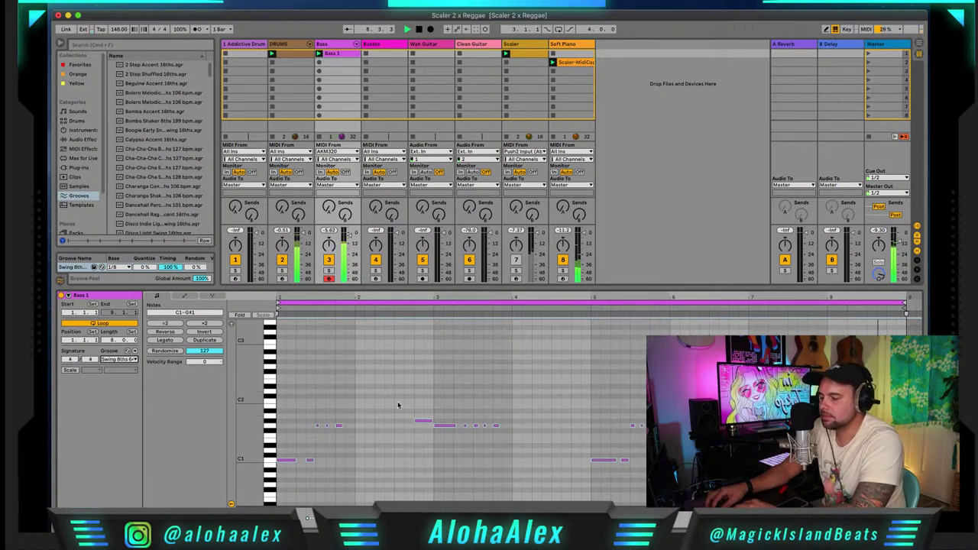
key("space")
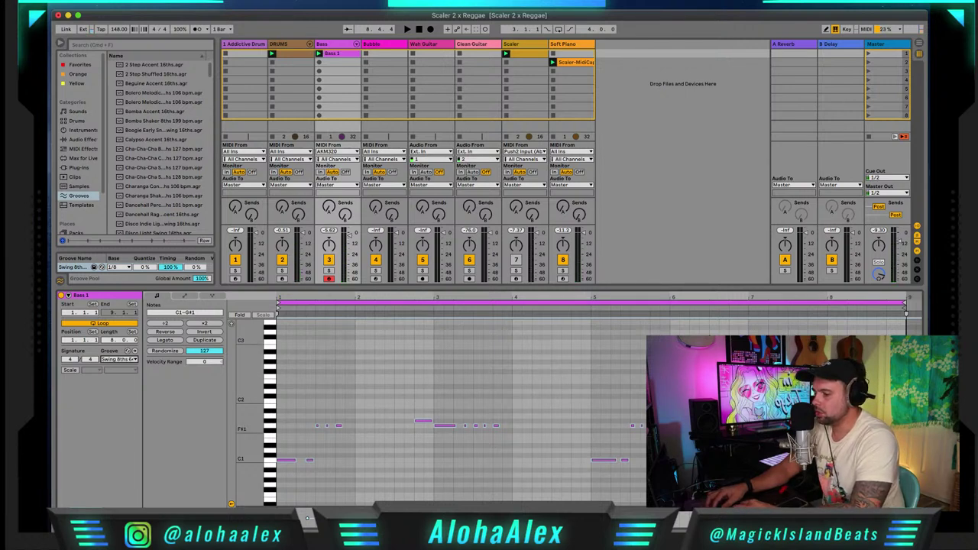
- Replay the end of the bass clip, select its F1 note in bar 8 and solo the Bass track to audition it
left_click_drag(850, 300, 841, 336)
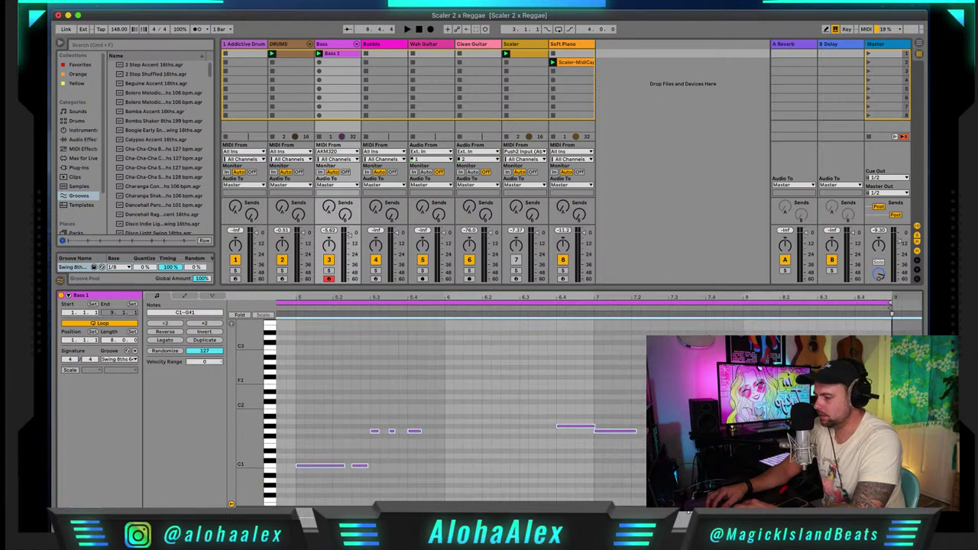
left_click_drag(890, 311, 887, 309)
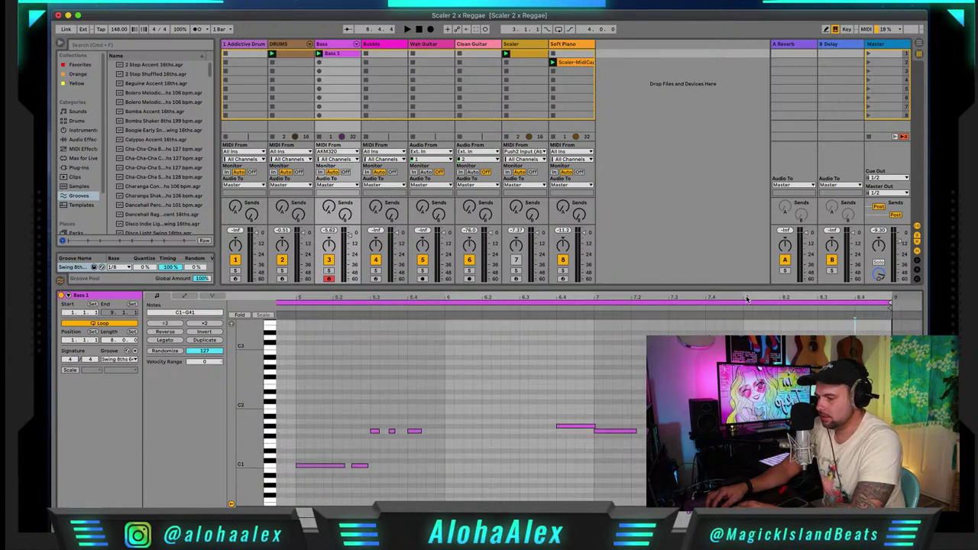
key("space")
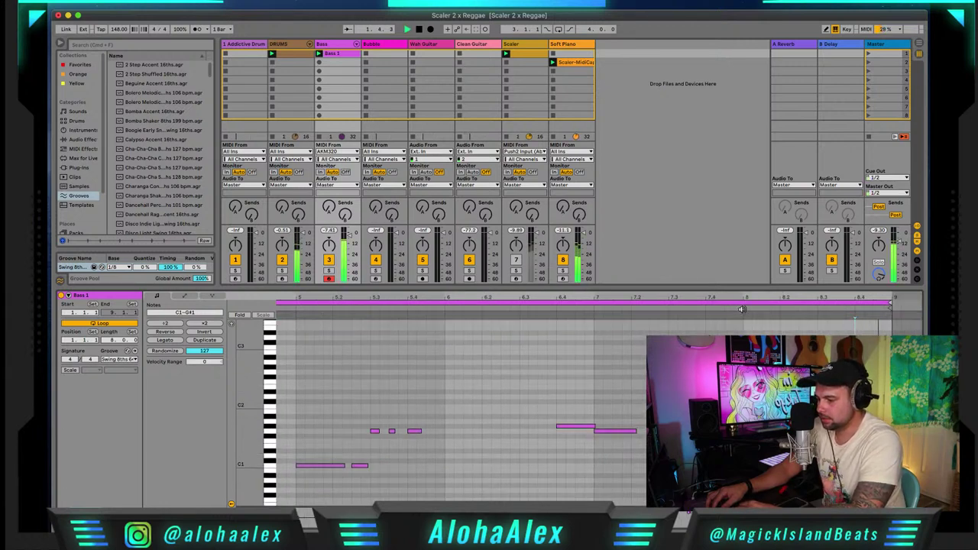
key("space")
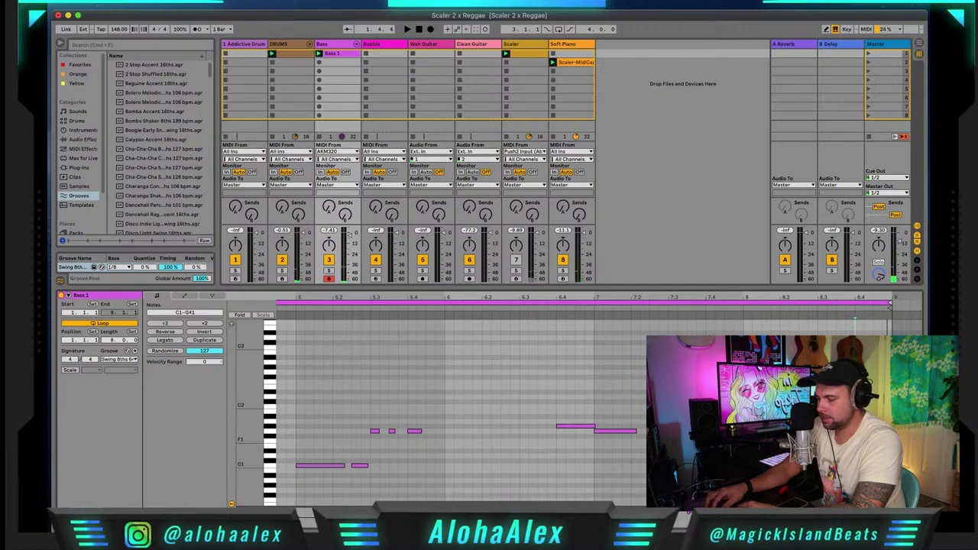
left_click(830, 318)
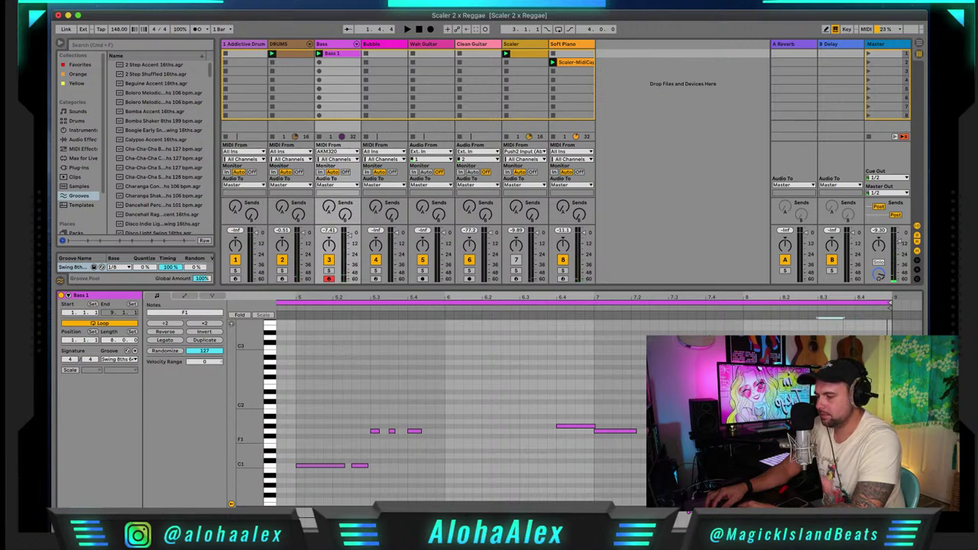
left_click(328, 272)
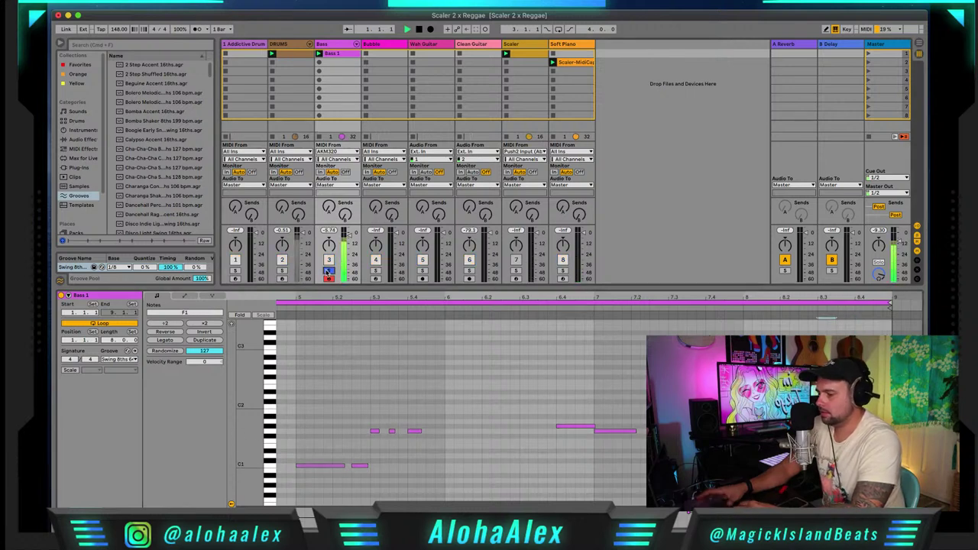
- Audition bass pitches between G1 and D1 against bar 7 of the bass clip with the Bass track soloed
left_click(740, 308)
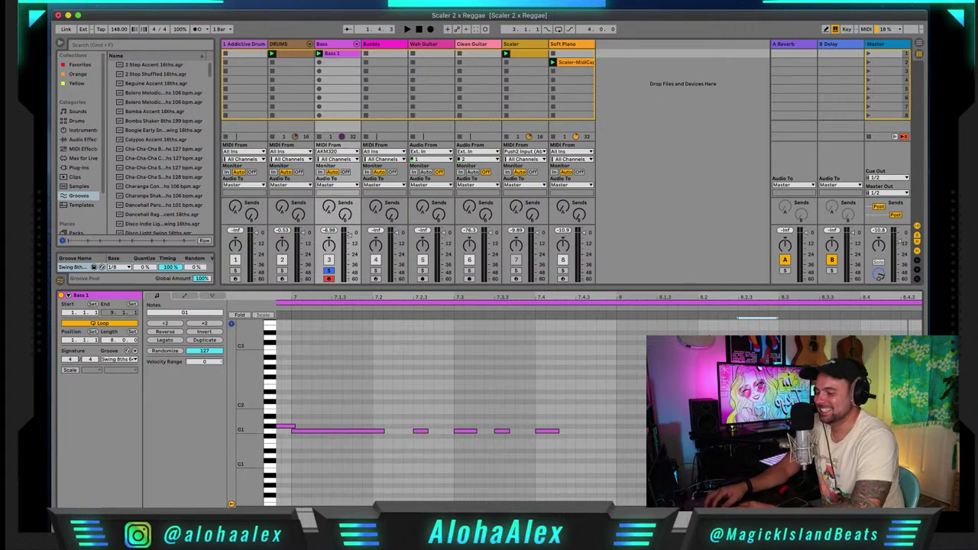
left_click(243, 430)
left_click(243, 439)
left_click(243, 449)
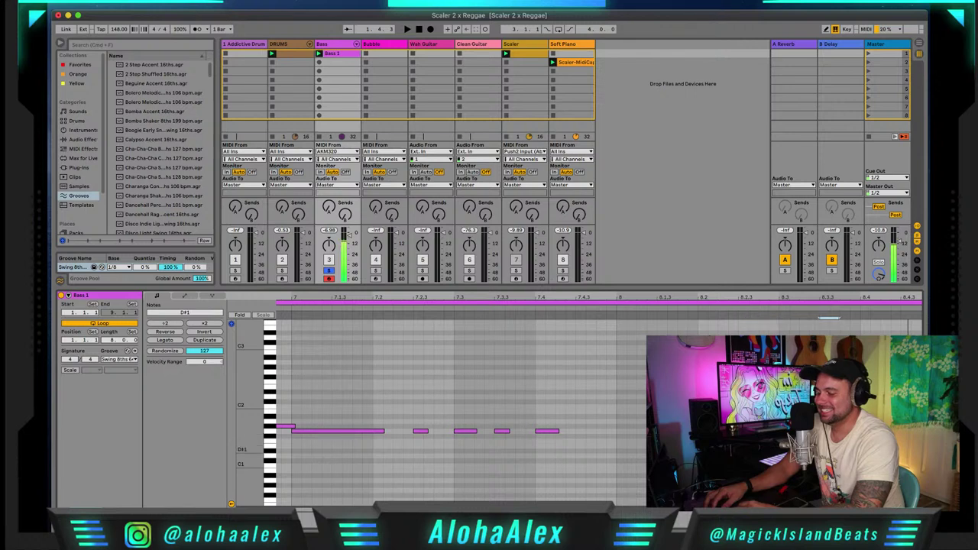
left_click(243, 454)
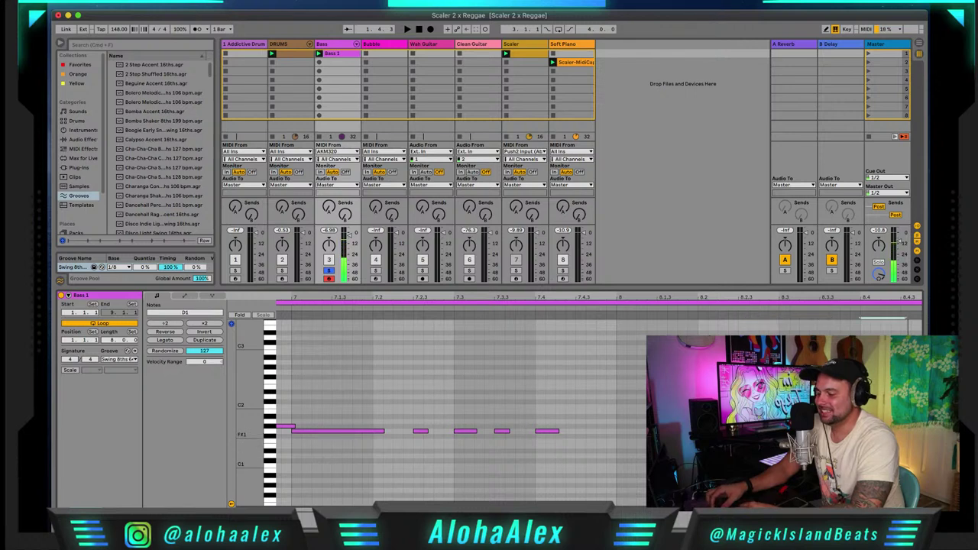
mouse_move(243, 425)
left_mouse_down()
mouse_move(243, 464)
mouse_move(243, 444)
left_mouse_up()
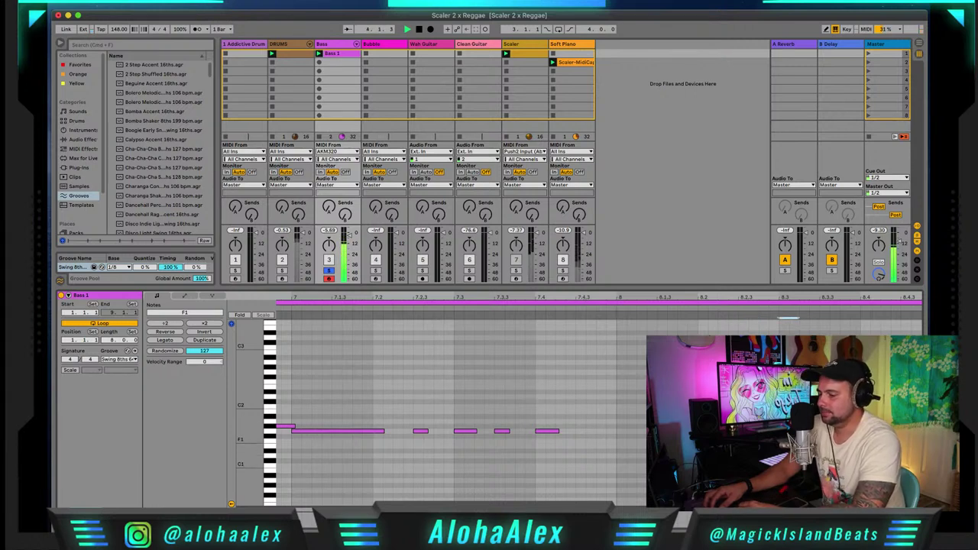
key("space")
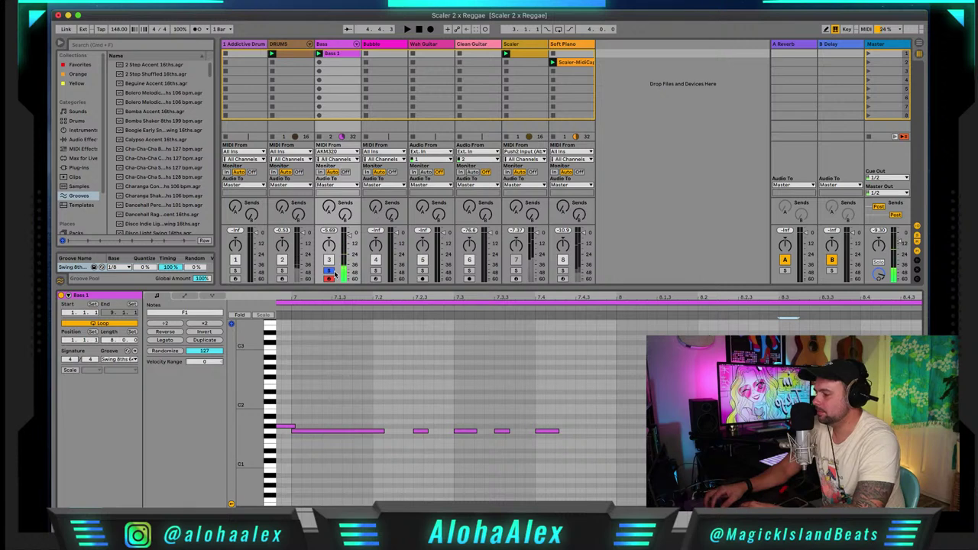
- Unsolo the Bass track and play the loop with all the other parts
left_click(329, 272)
key("space")
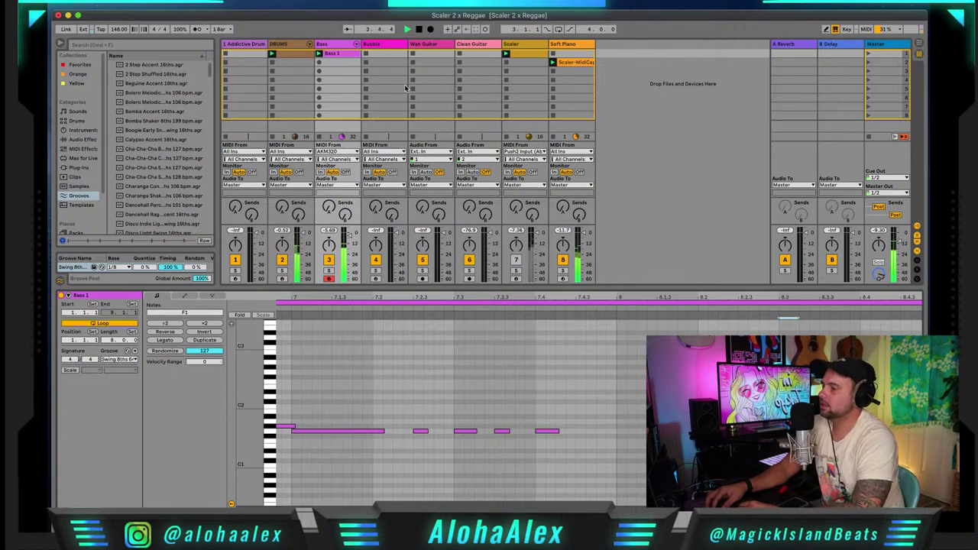
key("space")
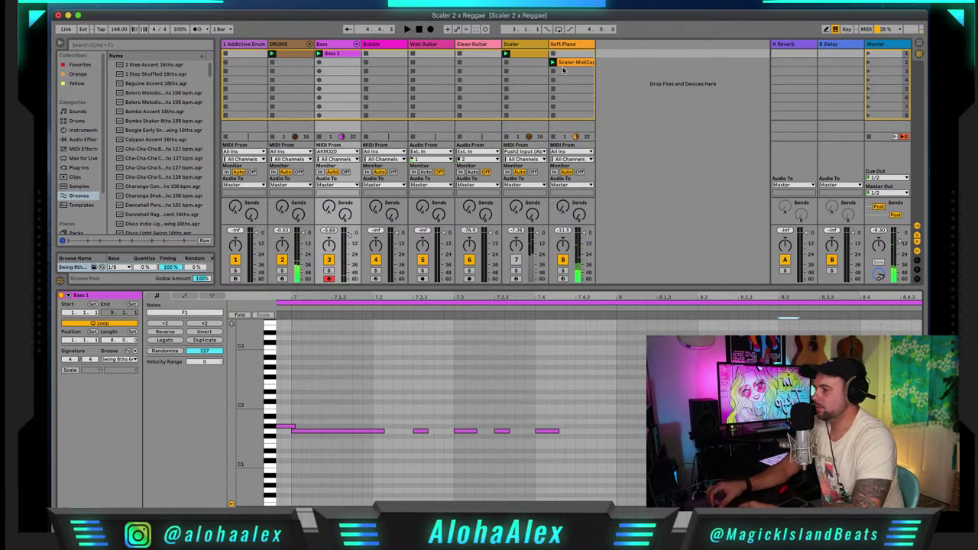
- Copy the Scaler-MidiCapture clip to the Bubble track's third slot and delete its low root notes from G1 to C2
left_click_drag(572, 66, 387, 73)
left_click(379, 114)
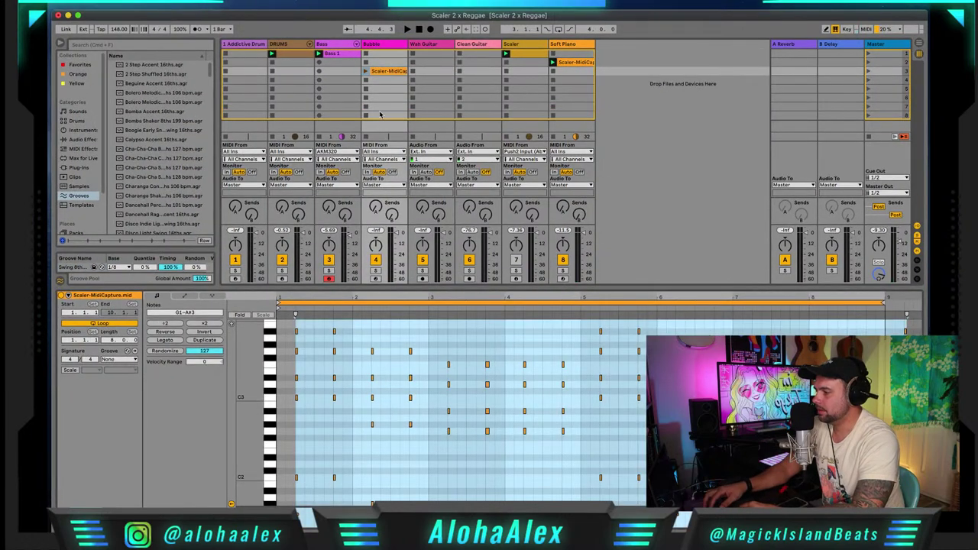
left_click_drag(298, 296, 317, 359)
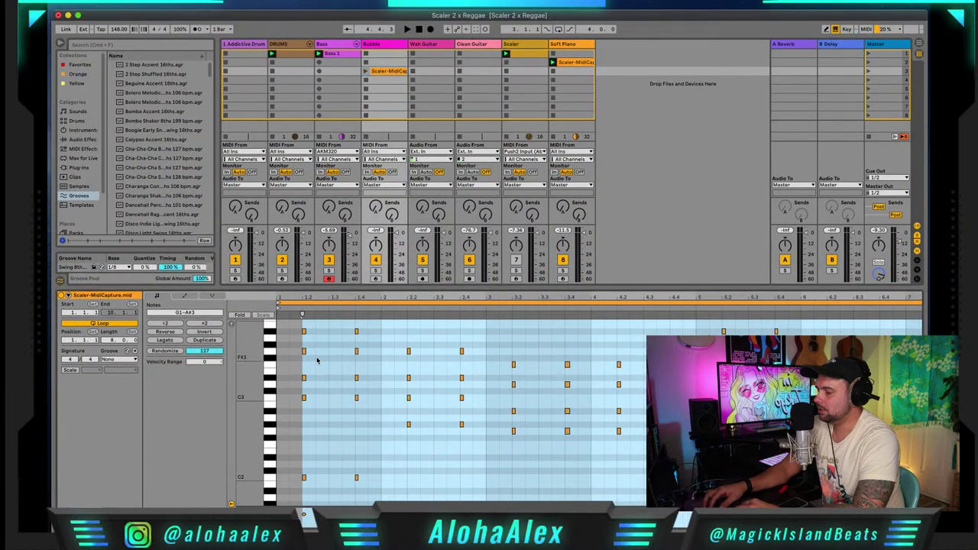
scroll(302, 413, "down", 3)
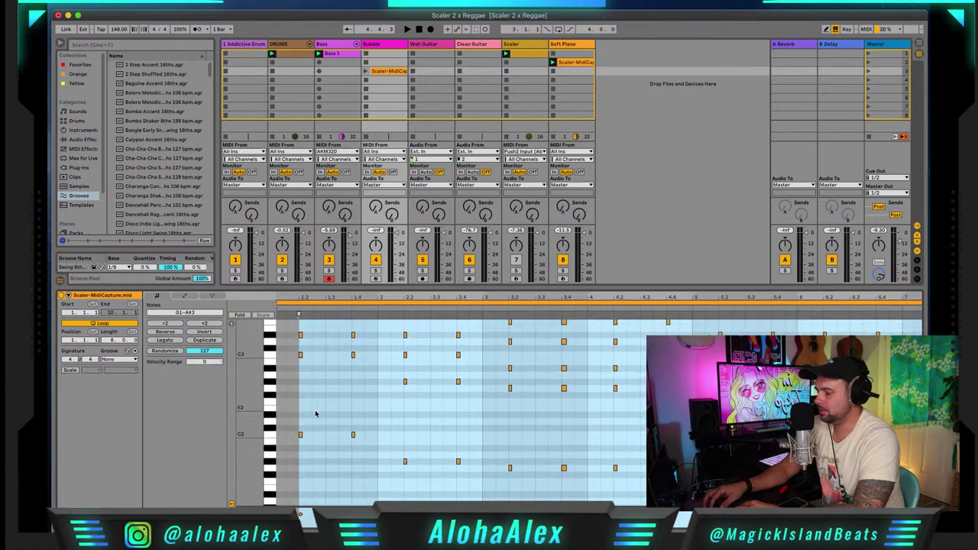
left_click_drag(300, 427, 659, 503)
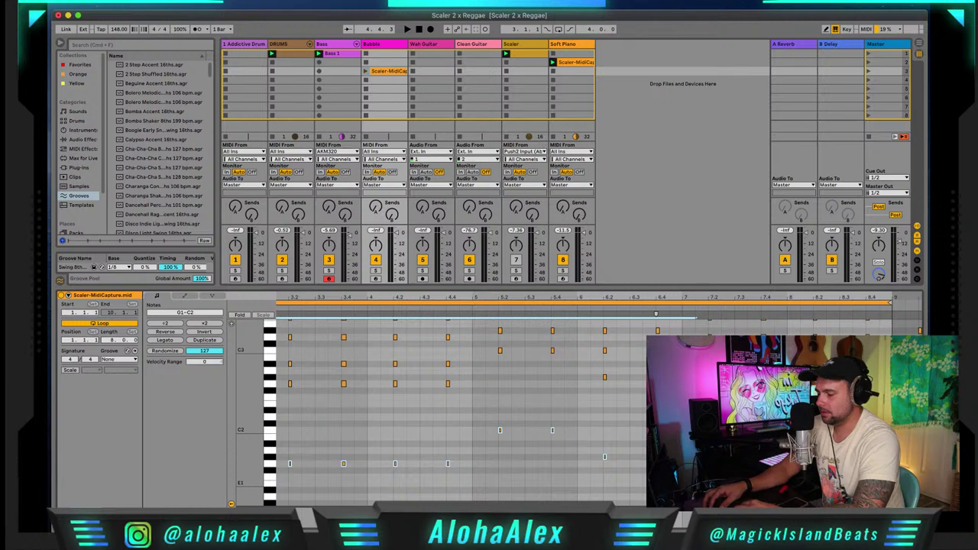
key("Delete")
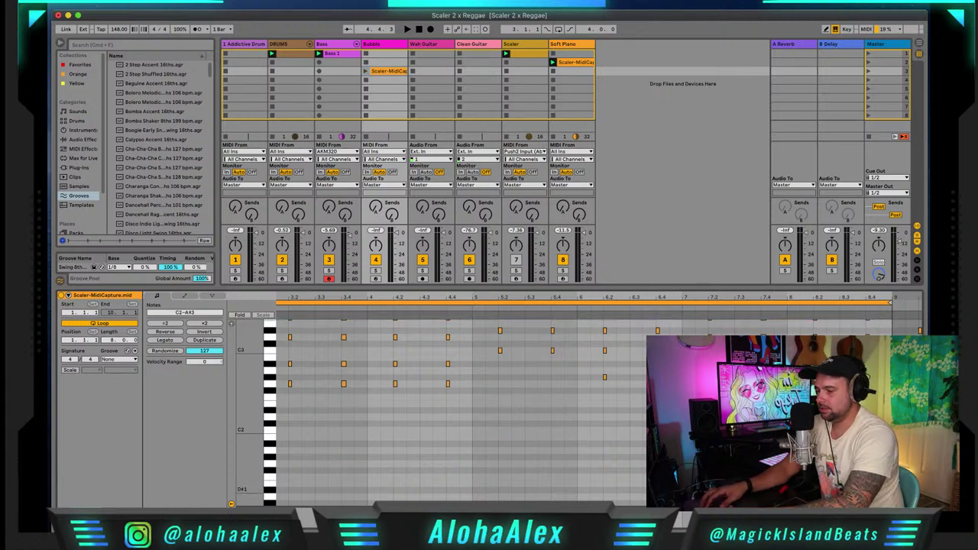
- Shift all remaining notes of the Bubble clip half a beat earlier and duplicate them one beat after the originals
scroll(622, 457, "up", 3)
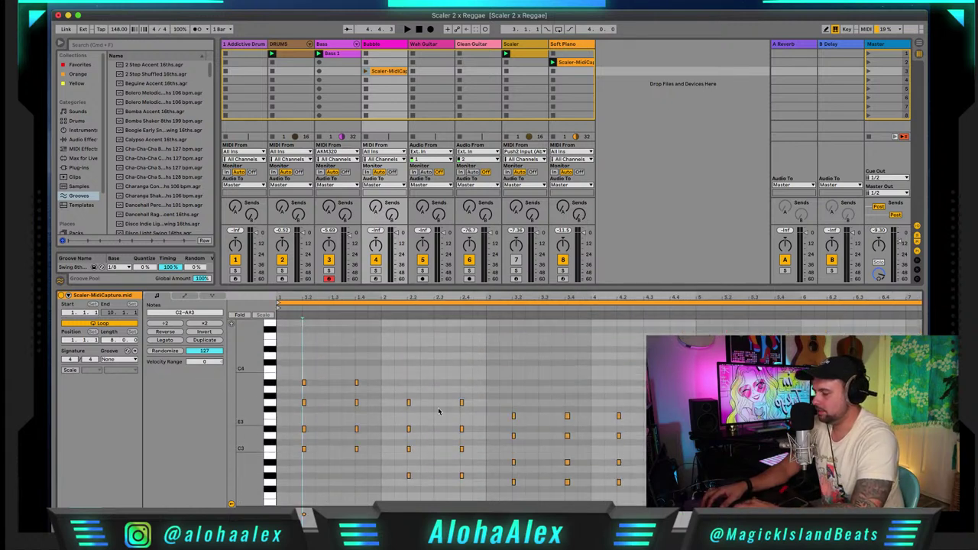
left_click(310, 371)
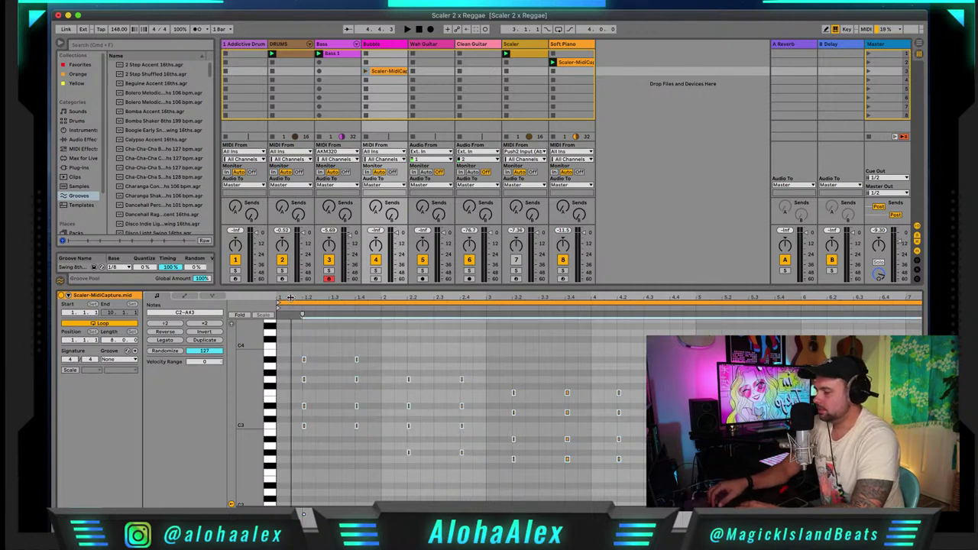
scroll(305, 357, "up", 1)
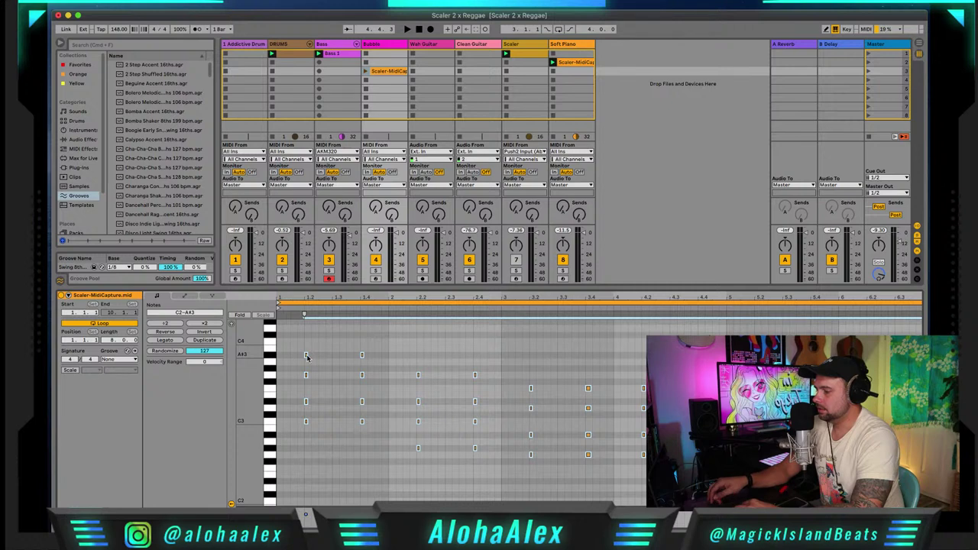
scroll(305, 357, "right", 1)
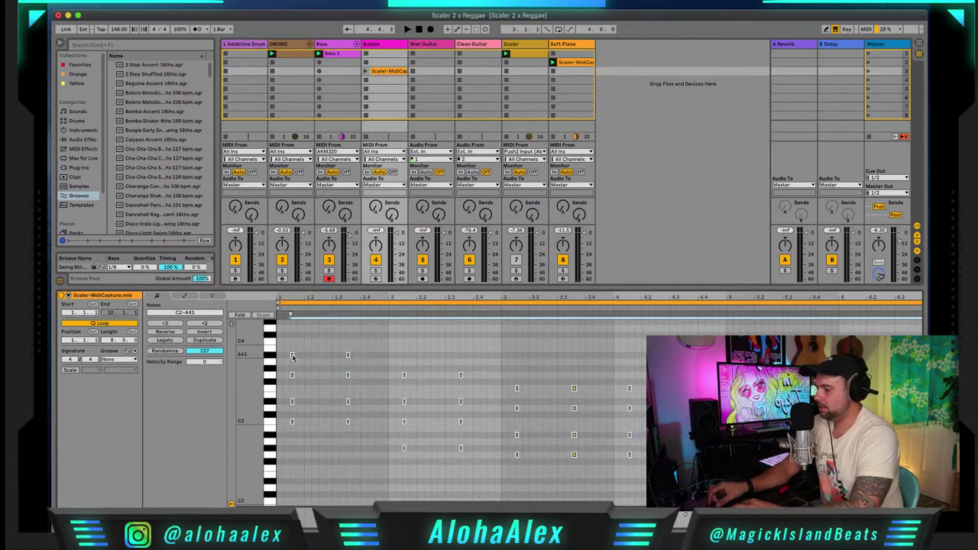
left_click_drag(293, 357, 381, 356)
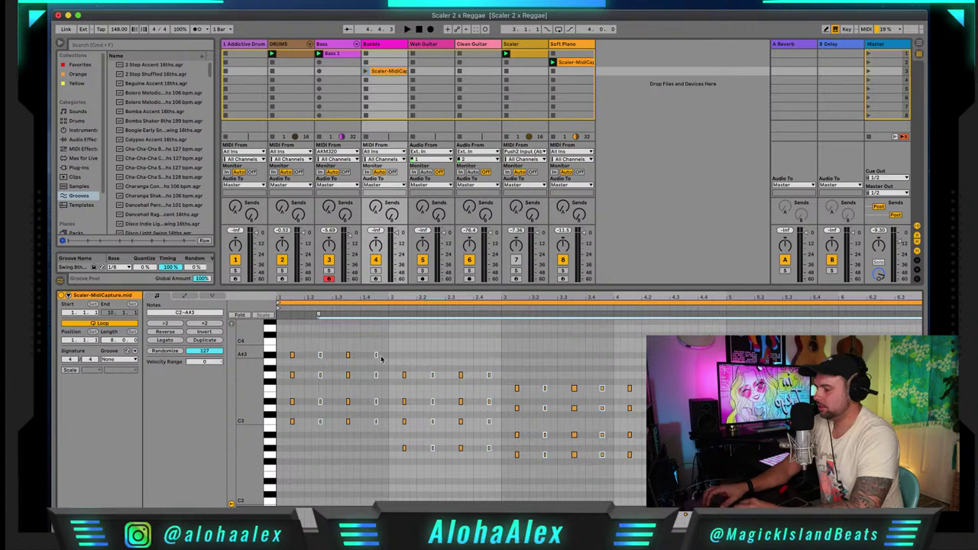
- Launch the Bubble clip and apply the Swing 8ths 64 groove to it, listening with the full loop
left_click(365, 72)
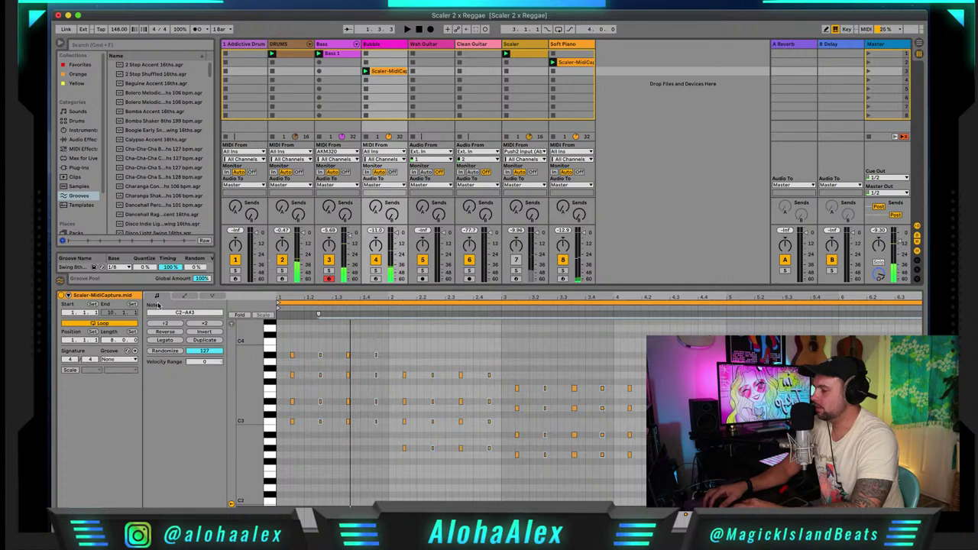
left_click(123, 360)
left_click(122, 370)
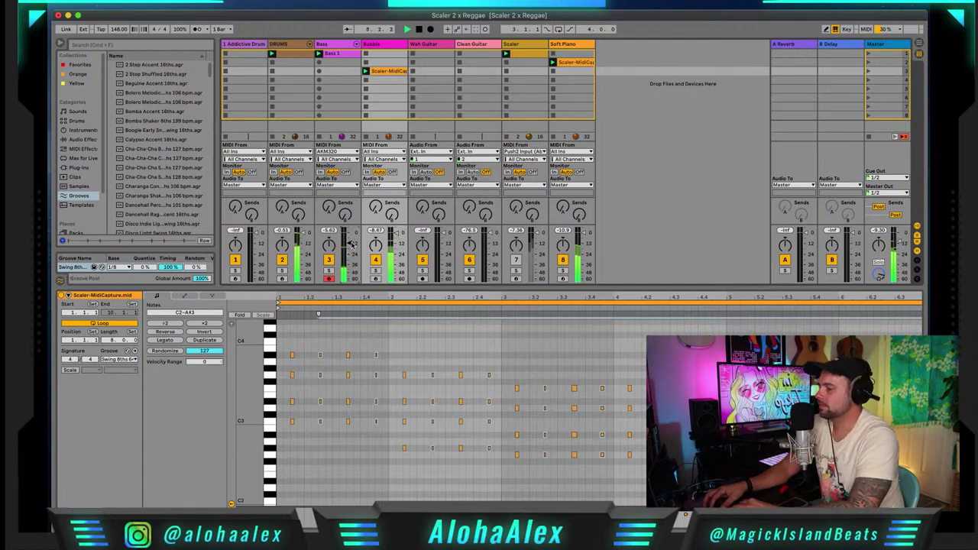
- Arm the Clean Guitar track for recording and set its monitoring to Auto
left_click(428, 44)
left_click(471, 43)
left_click(470, 279)
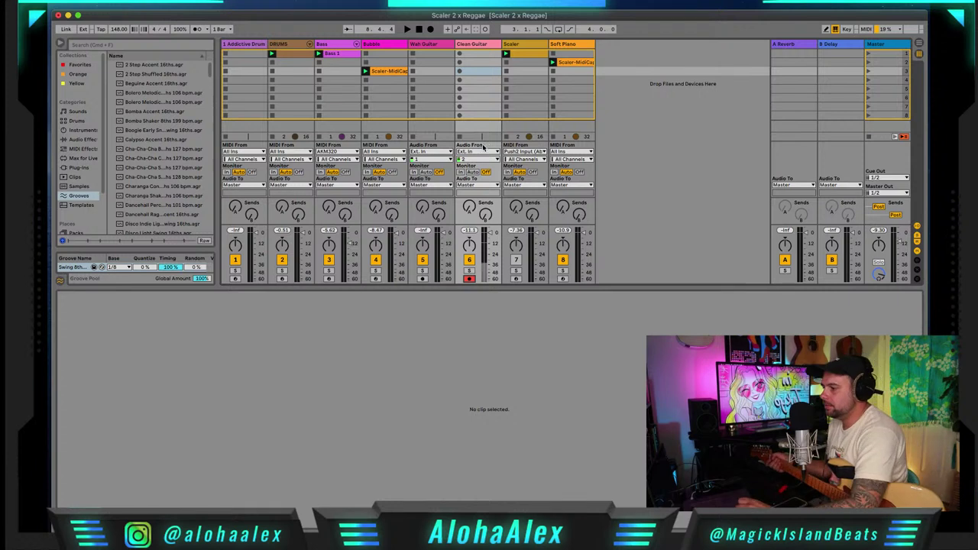
left_click(473, 173)
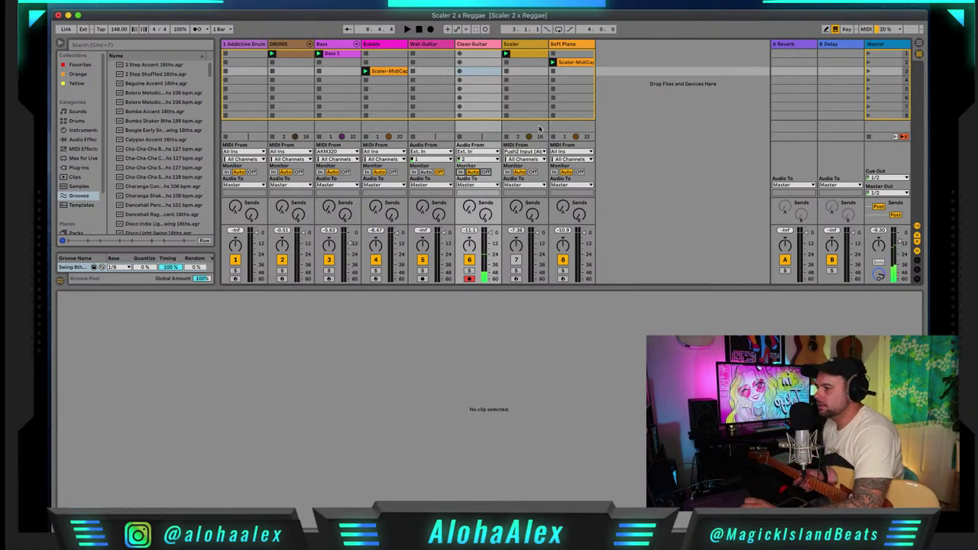
- Open Scaler 2 on the Scaler track to review the chord progression, and close it
left_click(517, 44)
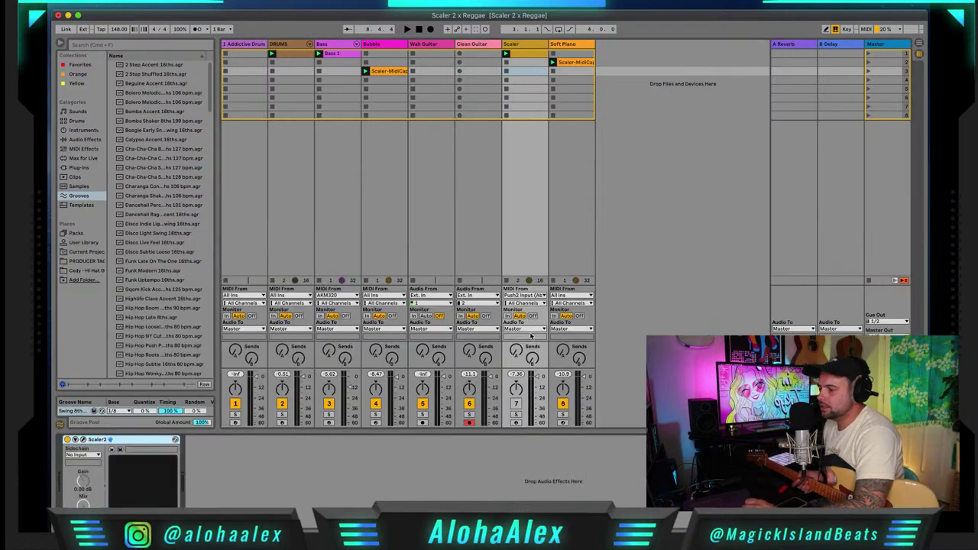
left_click(83, 441)
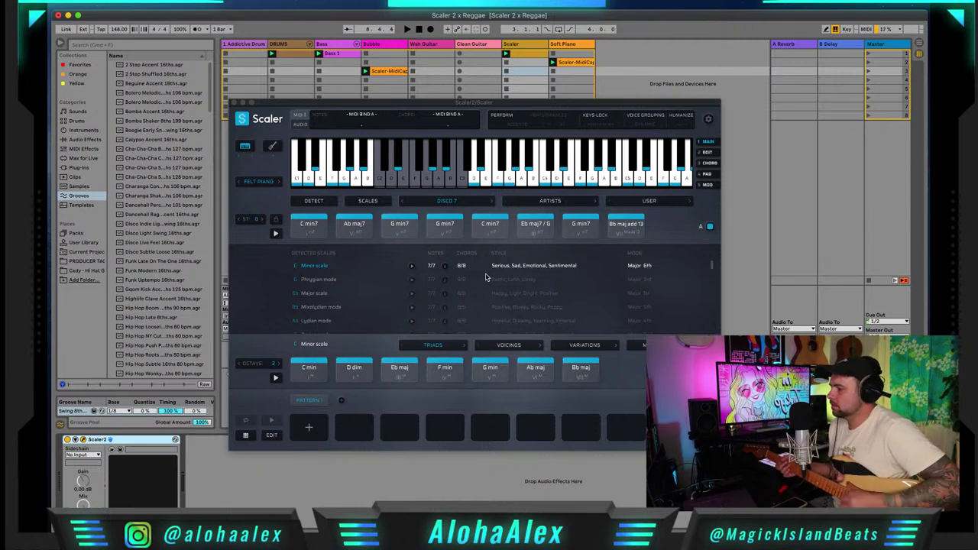
left_click(234, 102)
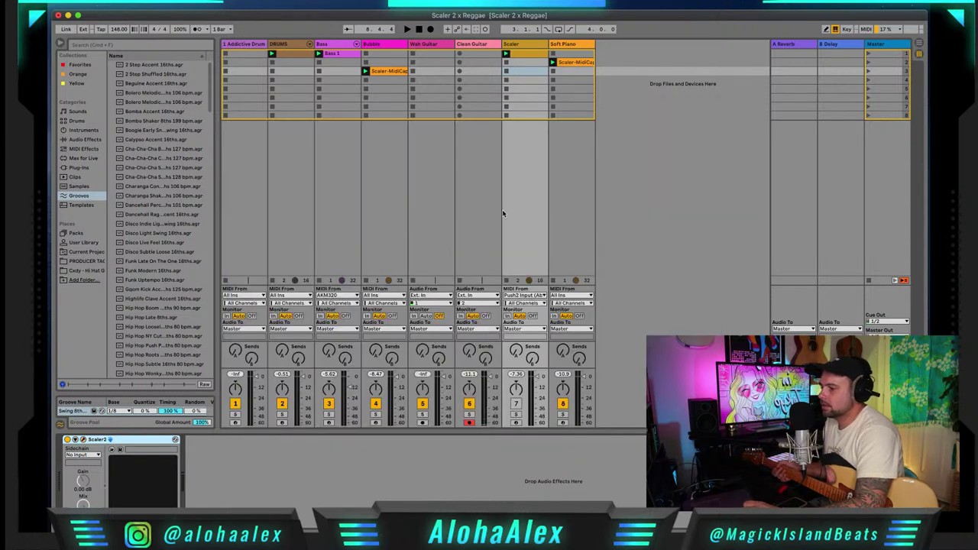
- Record two trial guitar takes in the Clean Guitar track's third slot and discard both
left_click(461, 72)
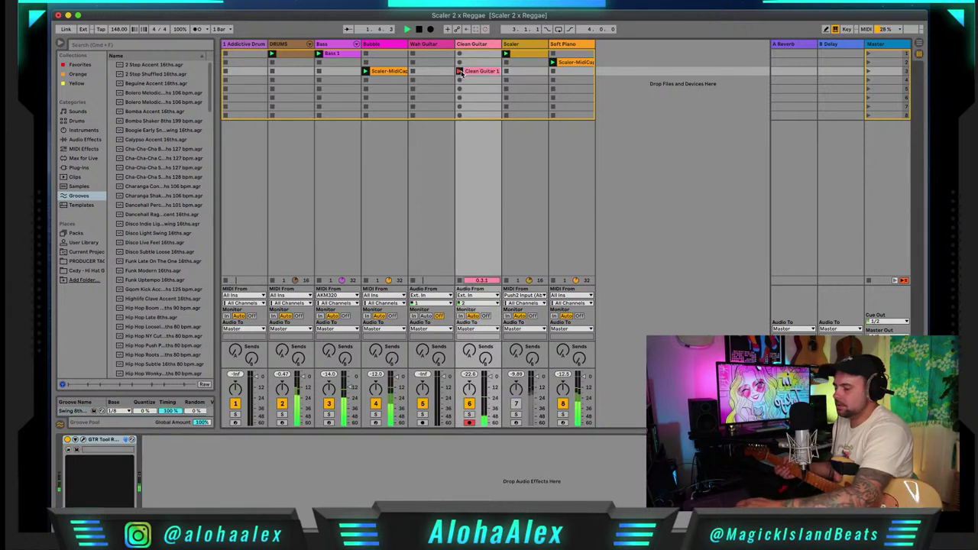
key("super+z")
left_click(461, 72)
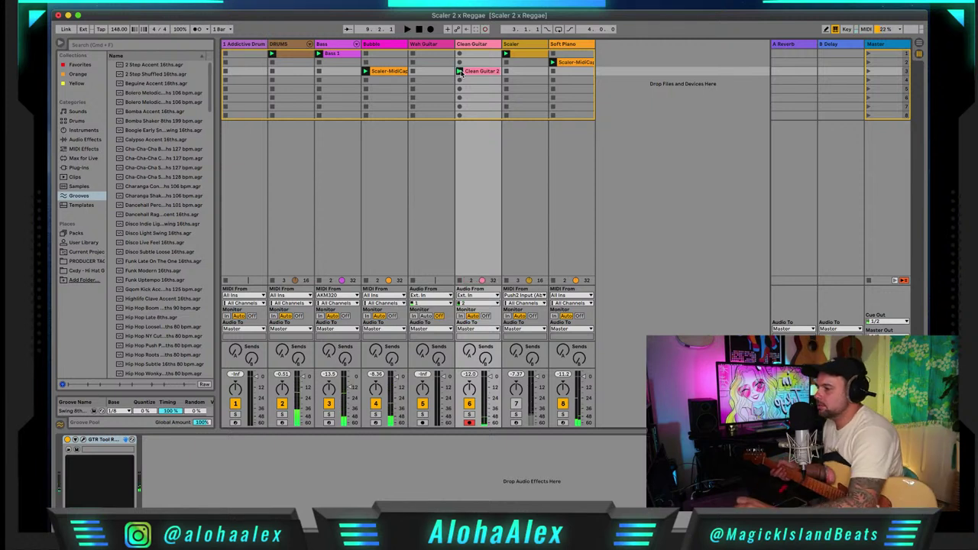
key("Delete")
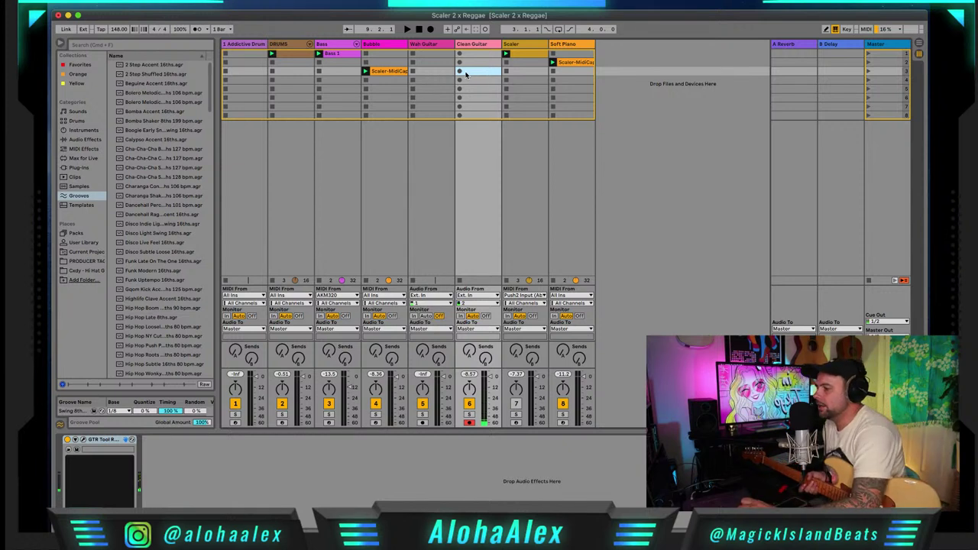
- Record a 16-bar guitar take in the Clean Guitar track's third slot, play it back and loop only its last eight bars from bar 9
left_click(460, 72)
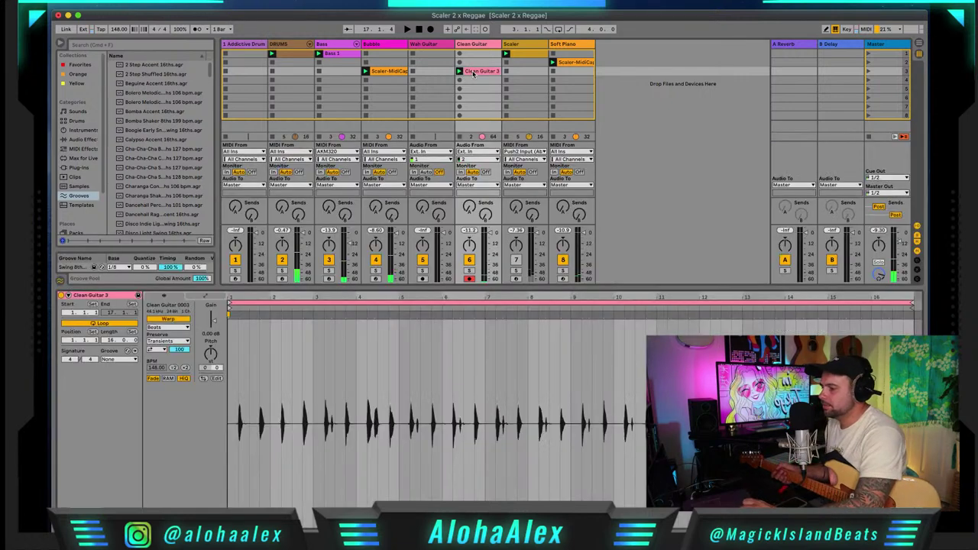
double_click(462, 71)
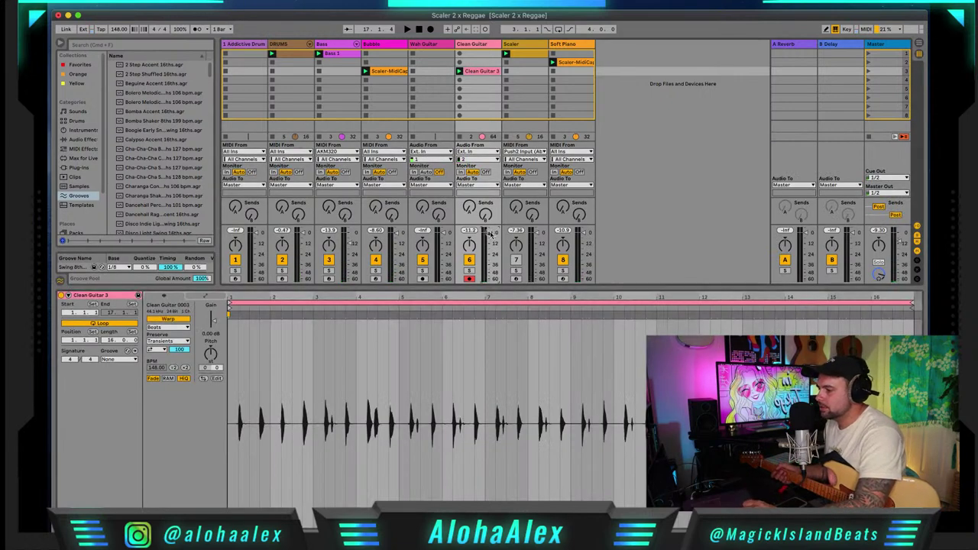
key("space")
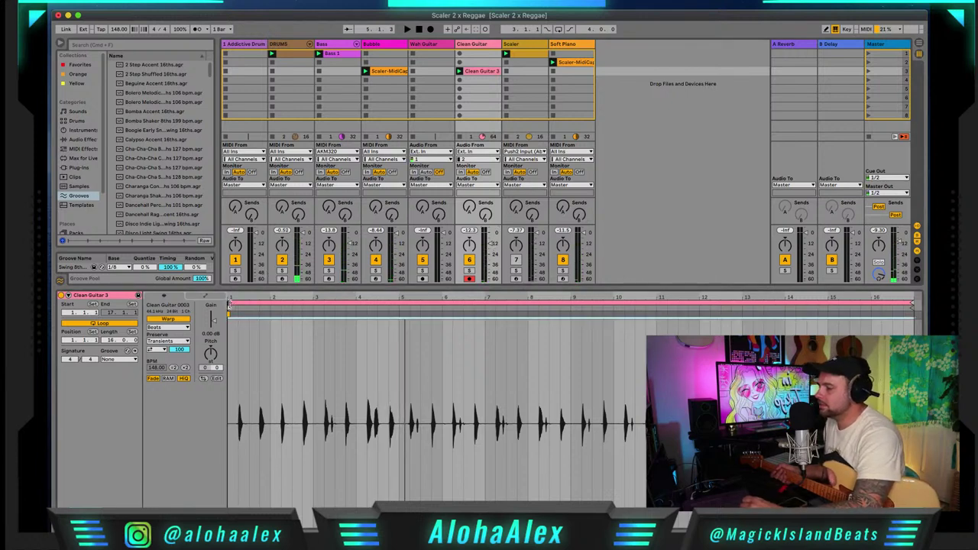
mouse_move(228, 307)
left_mouse_down()
mouse_move(603, 317)
mouse_move(571, 321)
left_mouse_up()
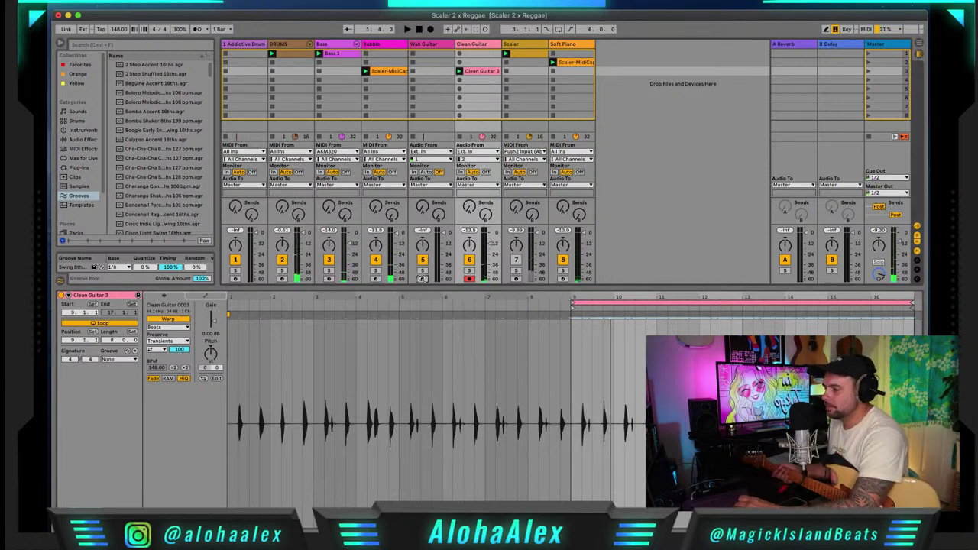
- Arm the Wah Guitar track with monitoring set to Auto and audio input 2, and rehearse the part over playback
left_click(431, 70)
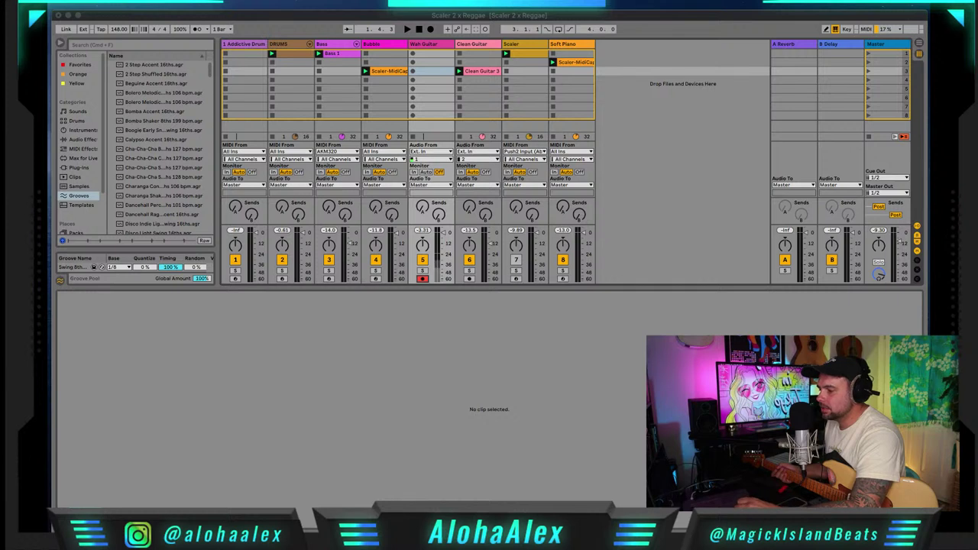
left_click(635, 140)
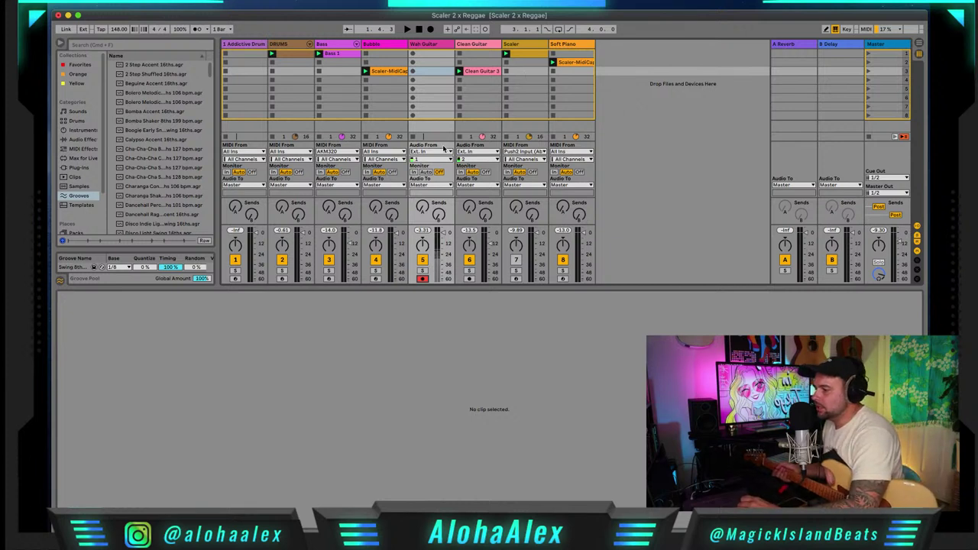
left_click(426, 172)
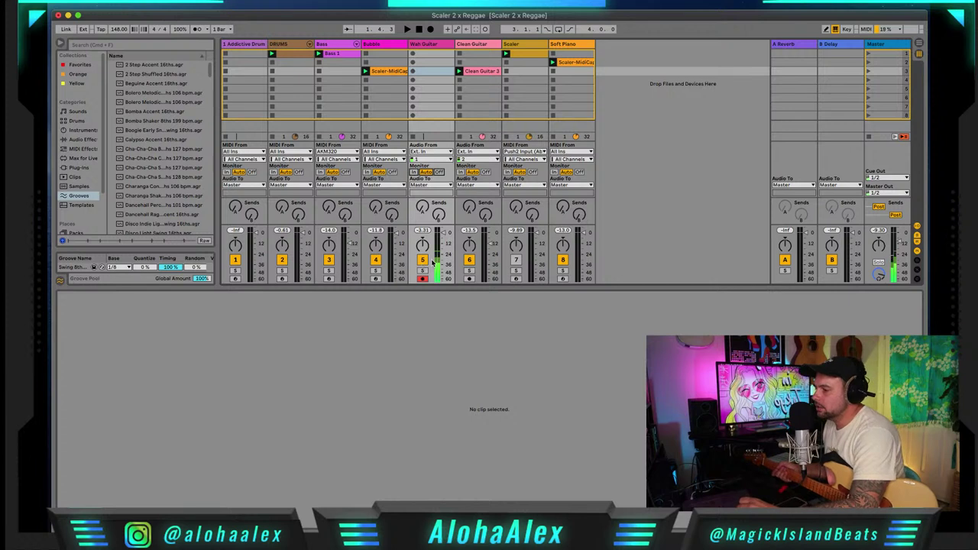
left_click(430, 159)
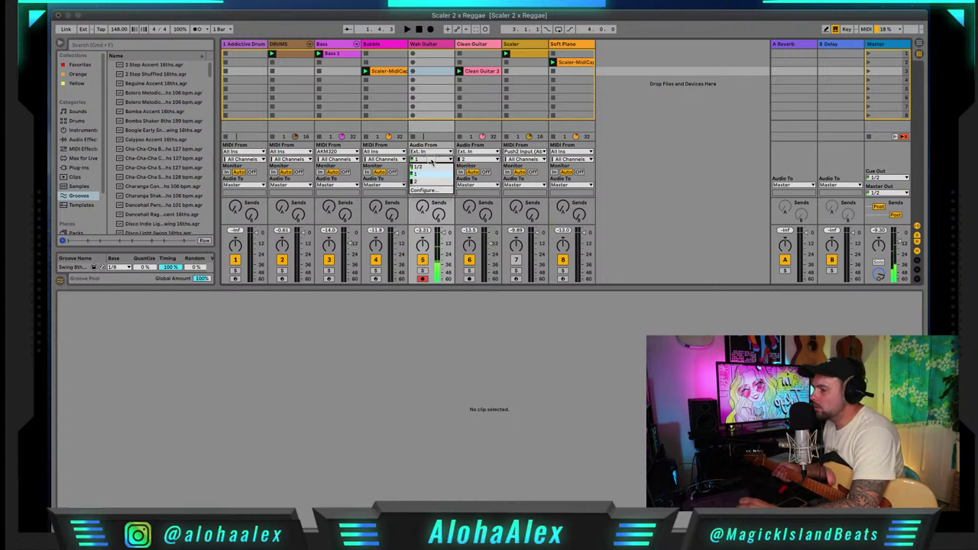
left_click(430, 183)
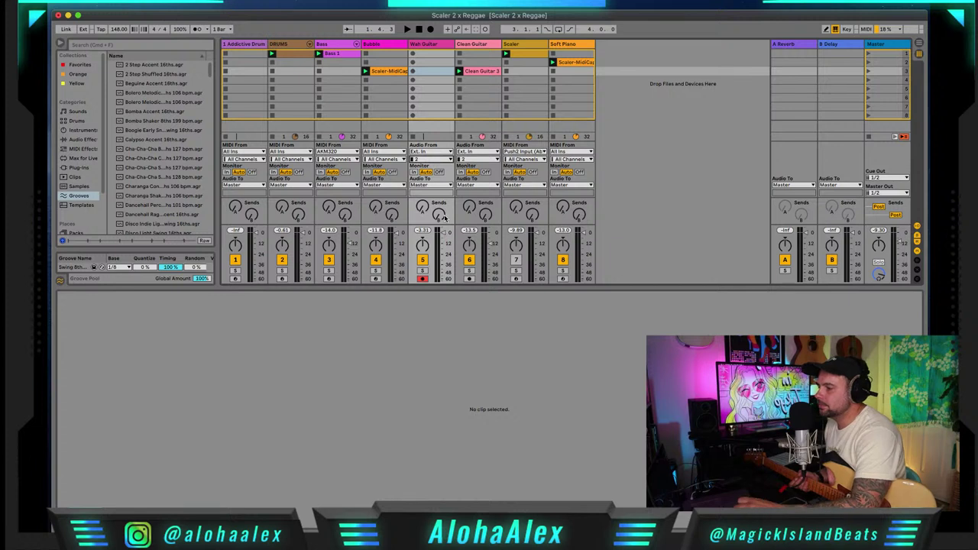
key("space")
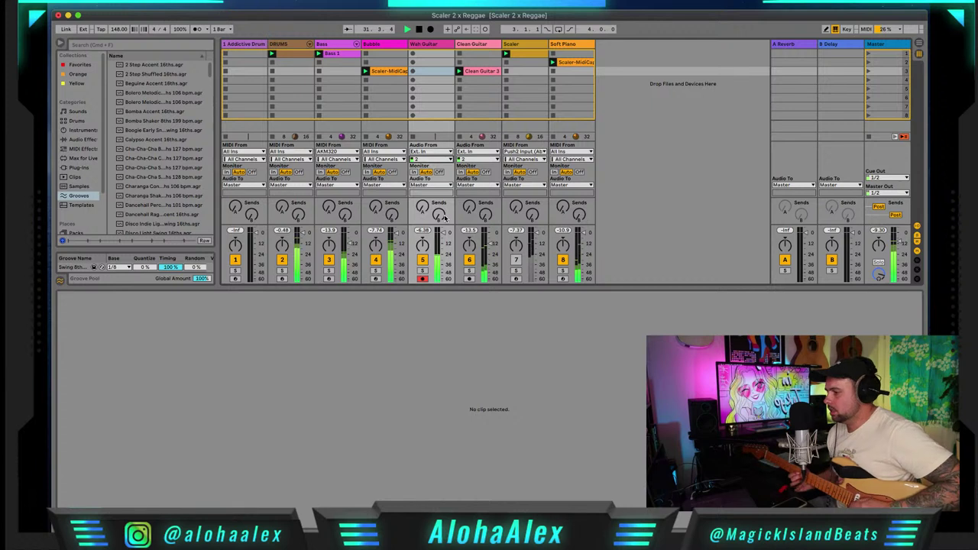
- Open GTR Tool Rack on the Wah Guitar track to review its pedal chain and compressor, and close it
left_click(432, 44)
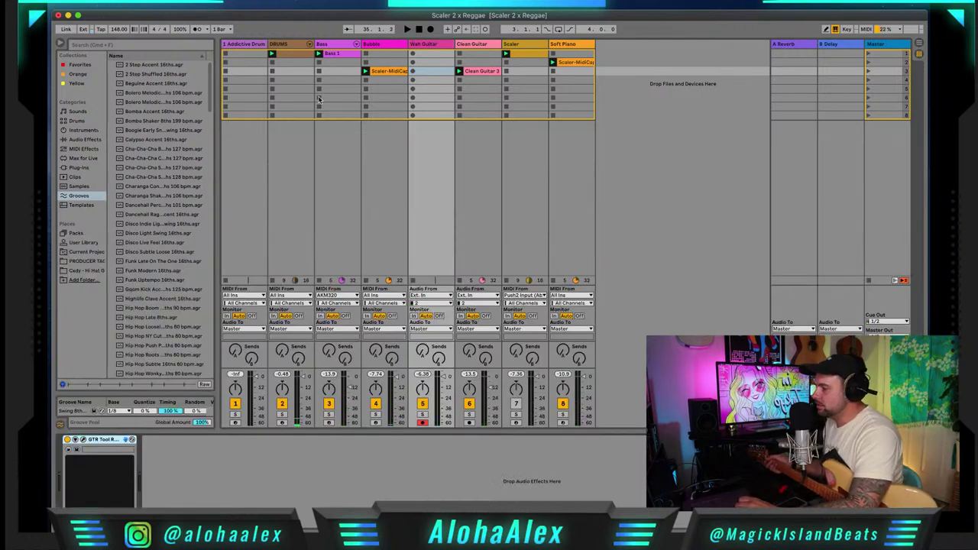
left_click(85, 441)
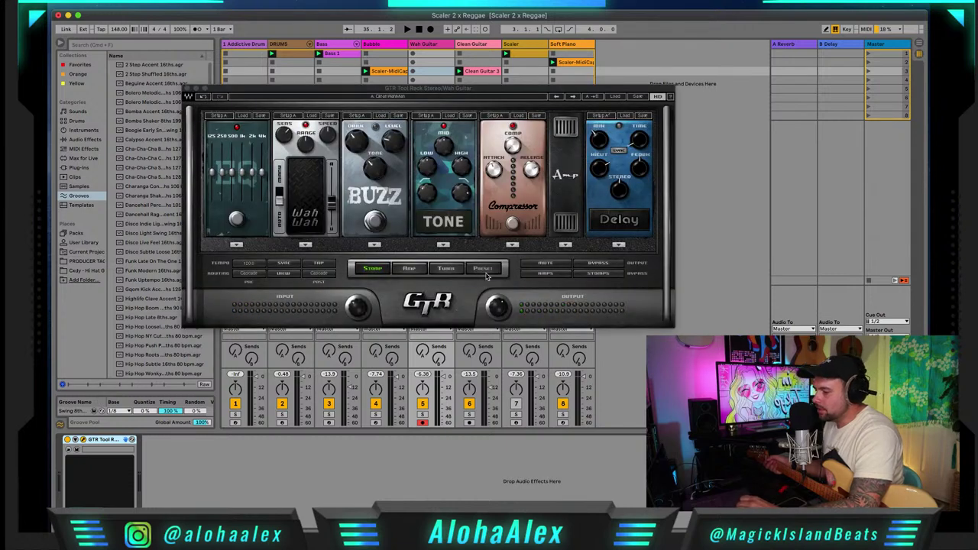
left_click(511, 144)
mouse_move(511, 144)
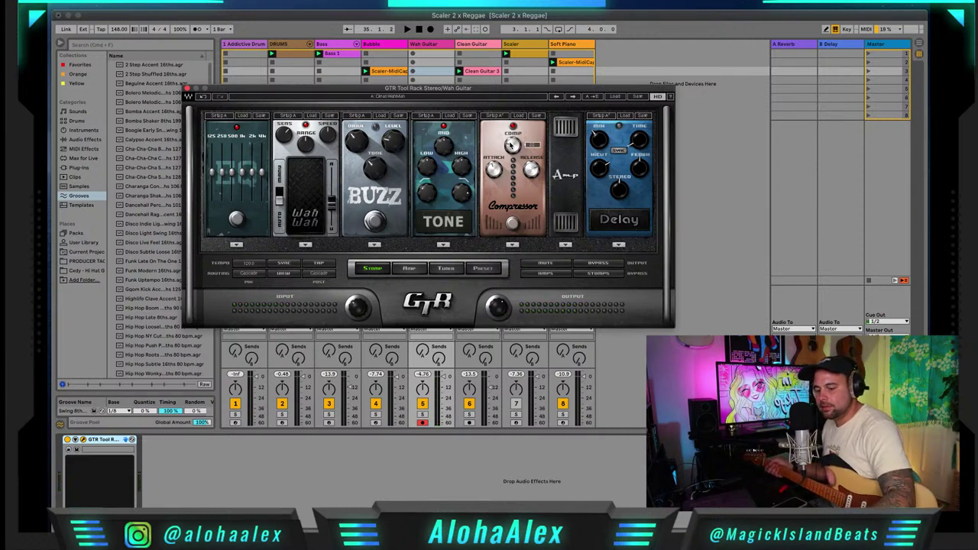
left_click(187, 90)
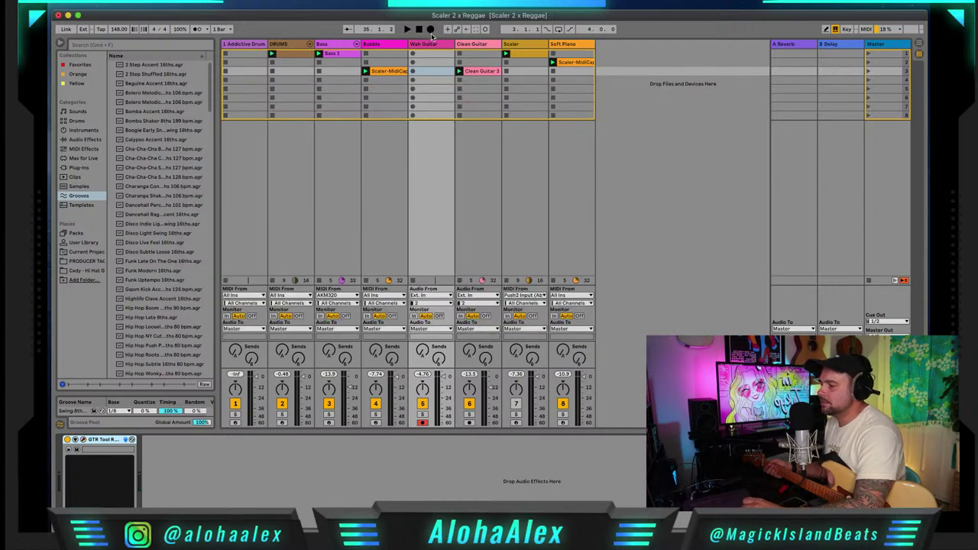
- Record a trial take in the Wah Guitar track's third slot and discard it
left_click(414, 71)
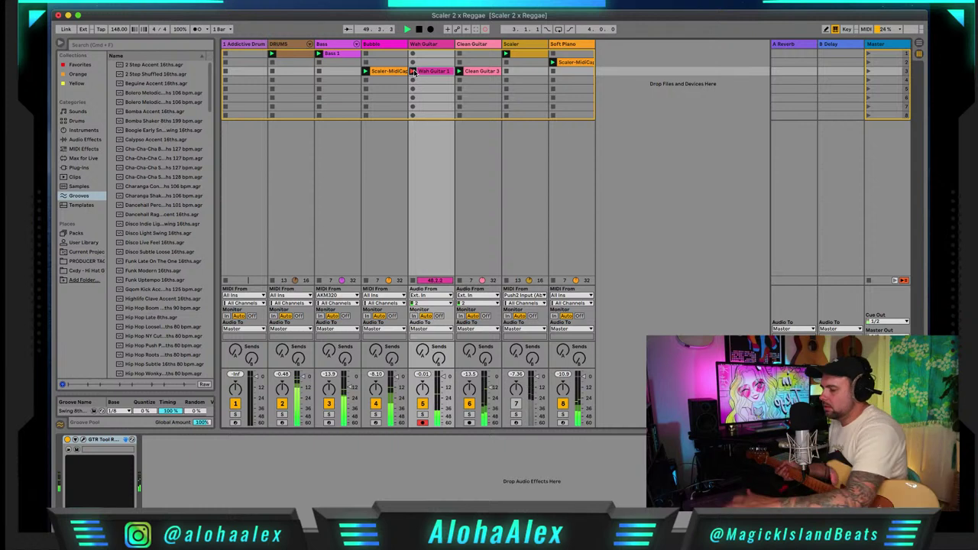
left_click(412, 71)
key("Delete")
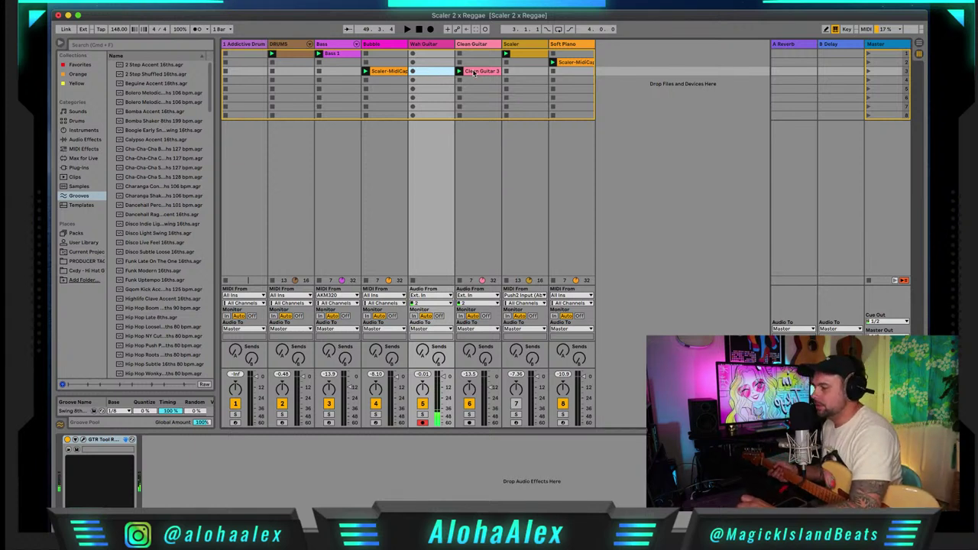
- Duplicate the Clean Guitar track, delete the copied clip from its third slot and arm the duplicate for recording
left_click(481, 44)
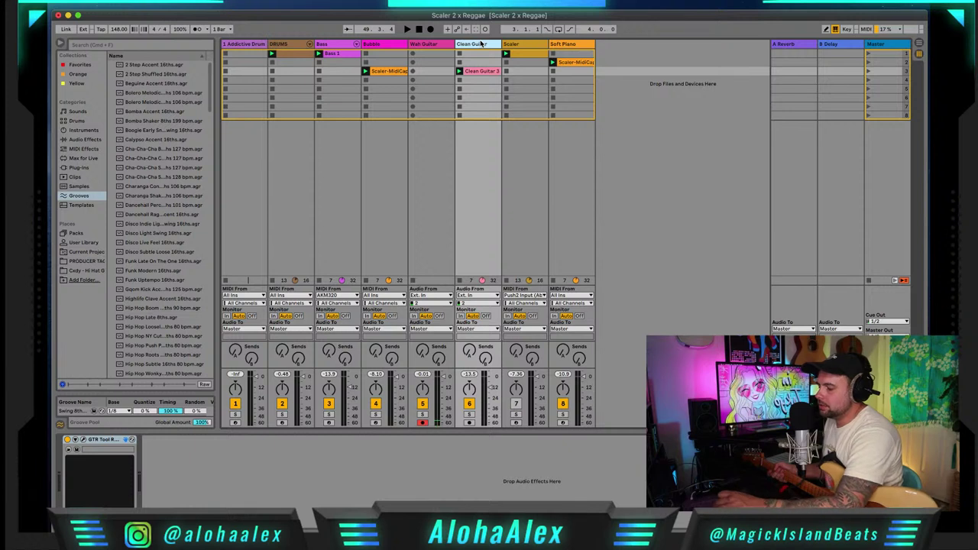
right_click(479, 45)
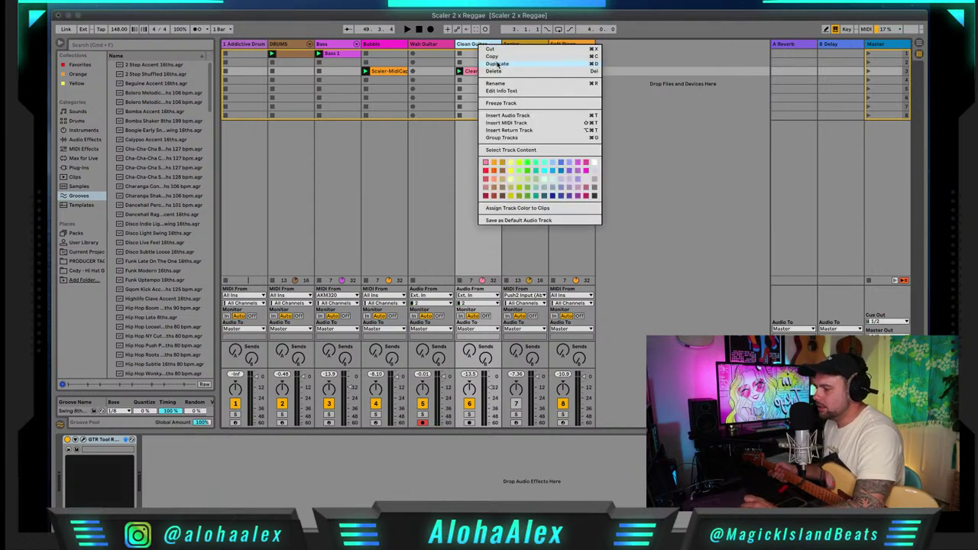
left_click(497, 65)
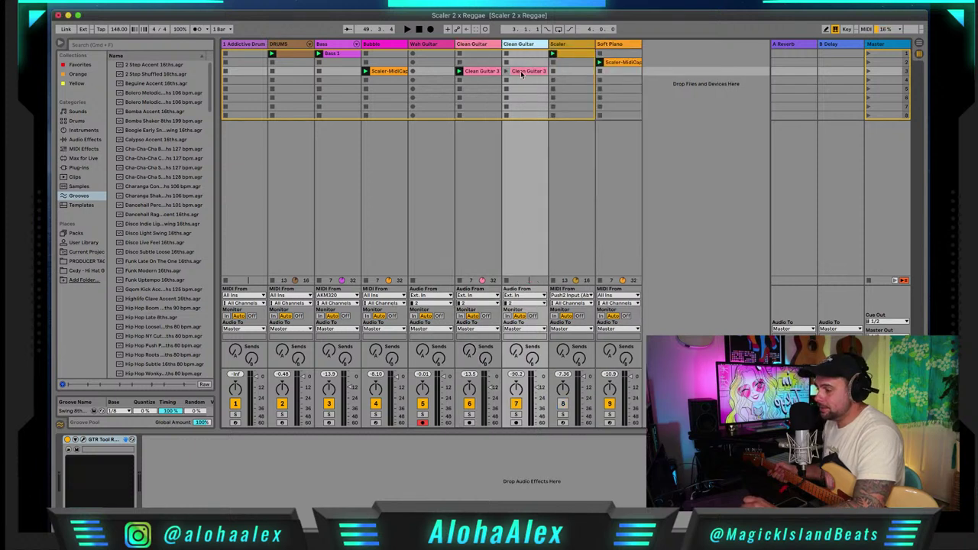
left_click(521, 73)
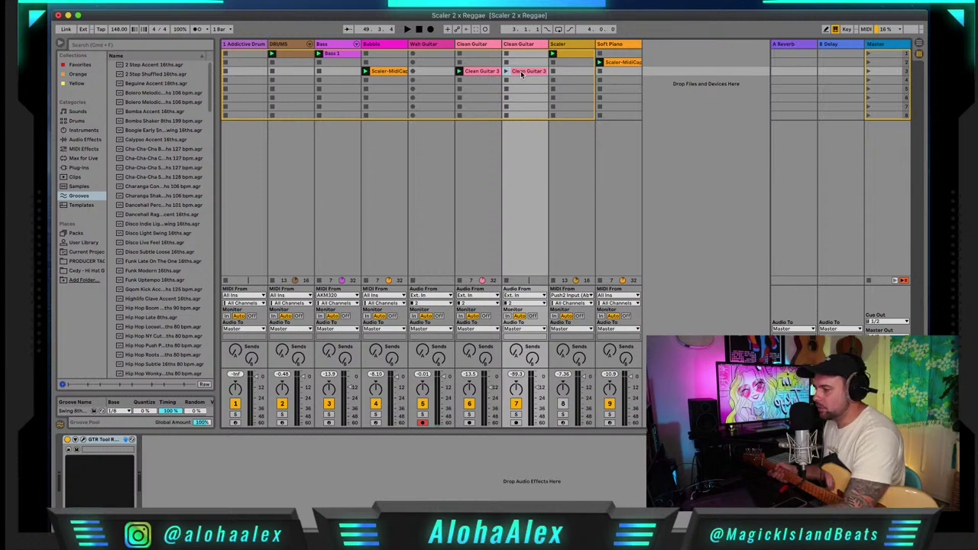
key("Delete")
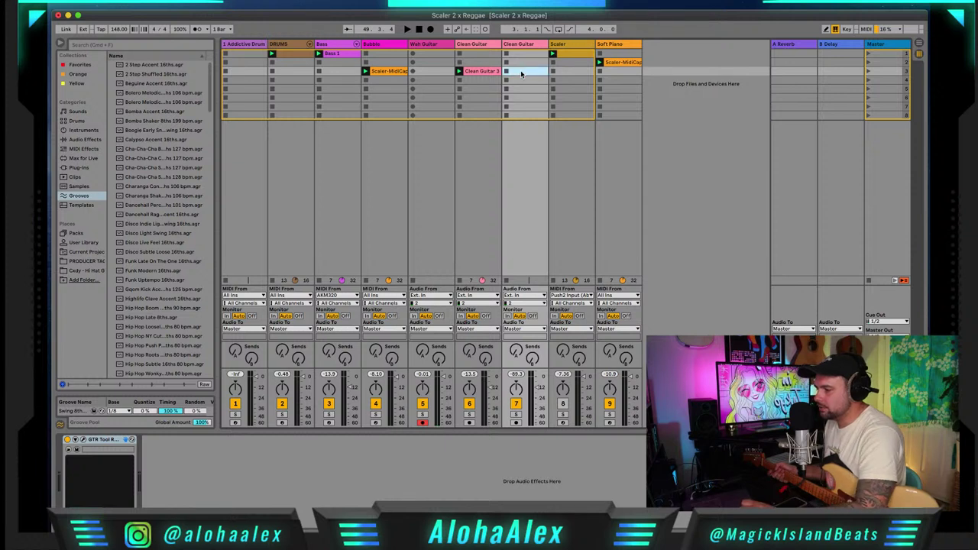
left_click(516, 423)
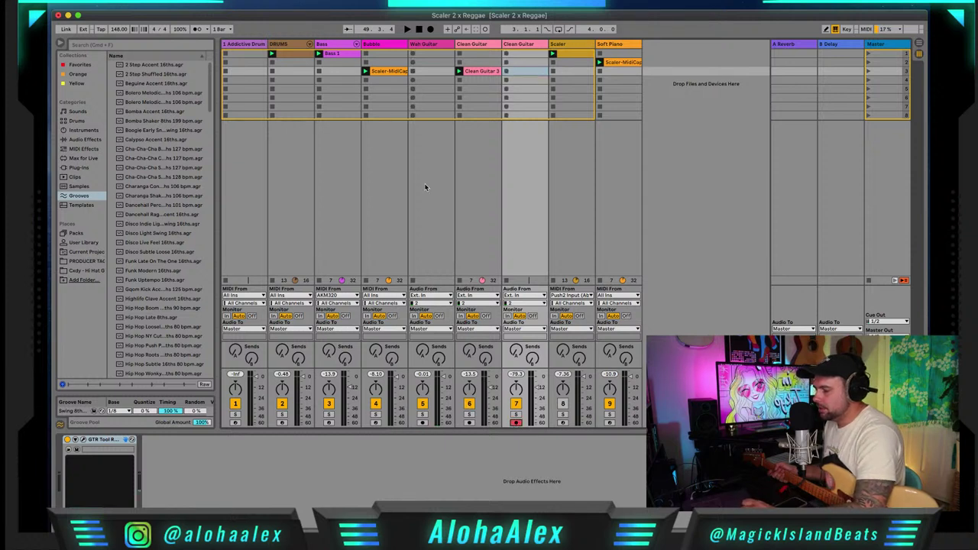
- Solo the Bass and duplicate Clean Guitar tracks to work out the guitar line against the bass, and clear both solos
left_click(336, 60)
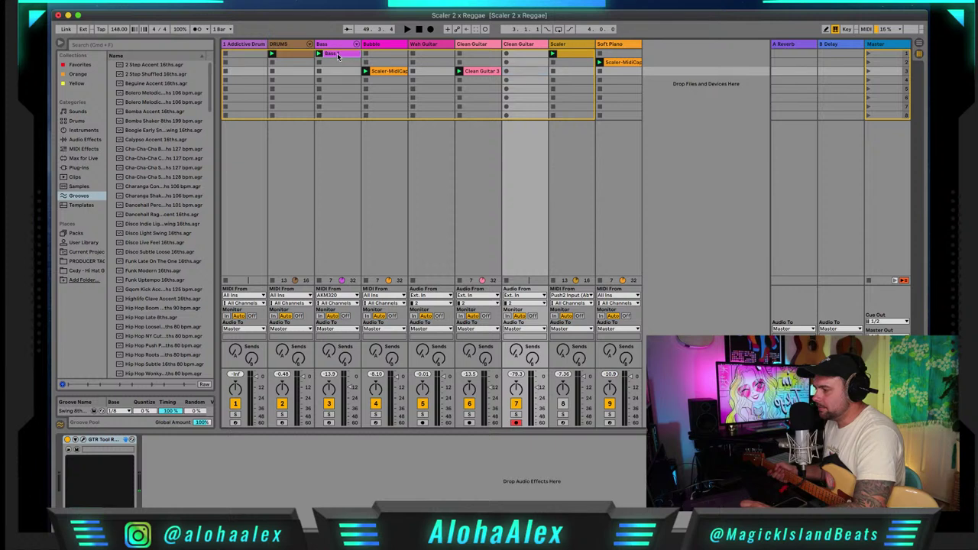
left_click(331, 414)
key("space")
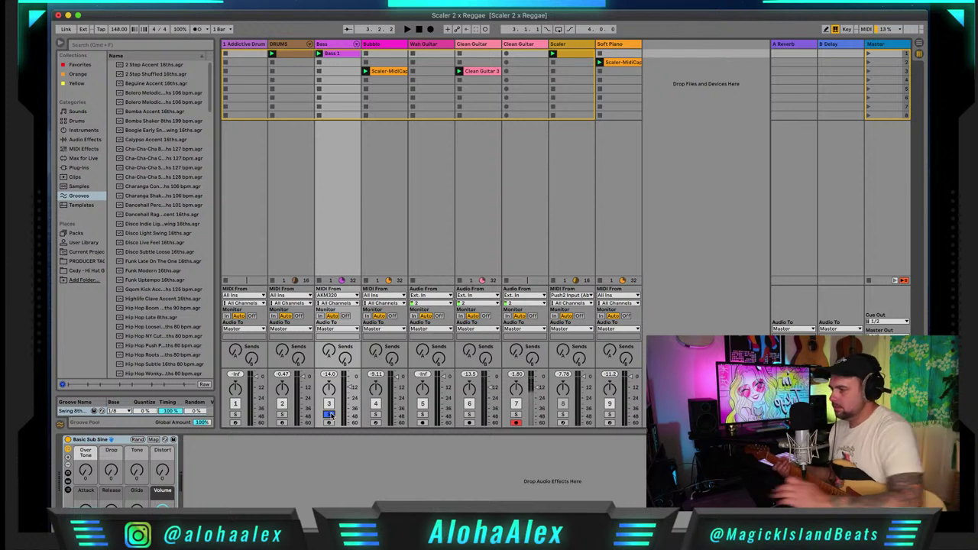
key("space")
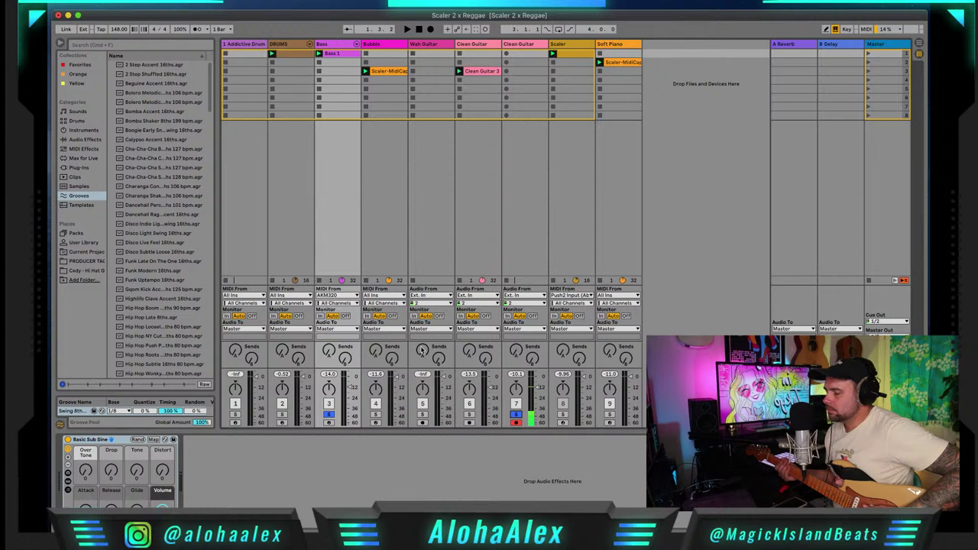
key("space")
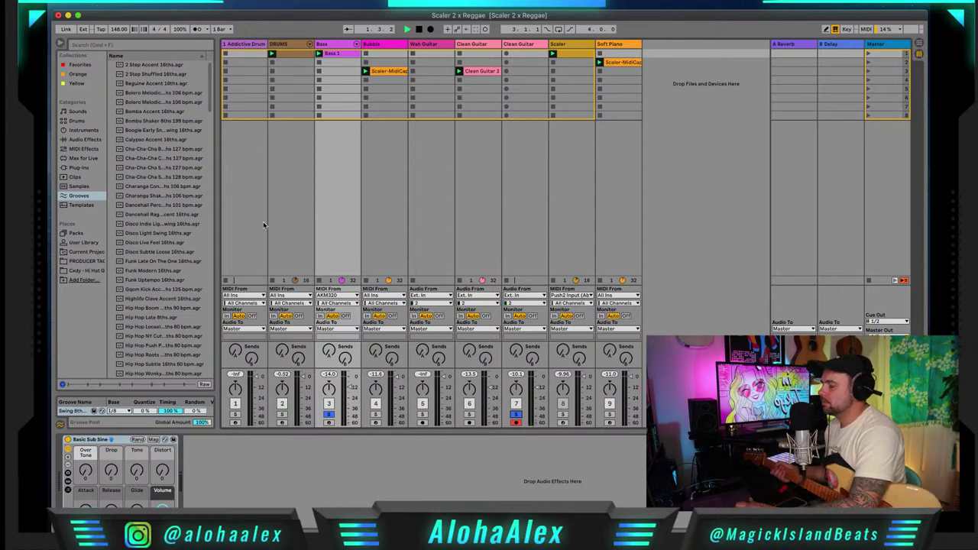
key("space")
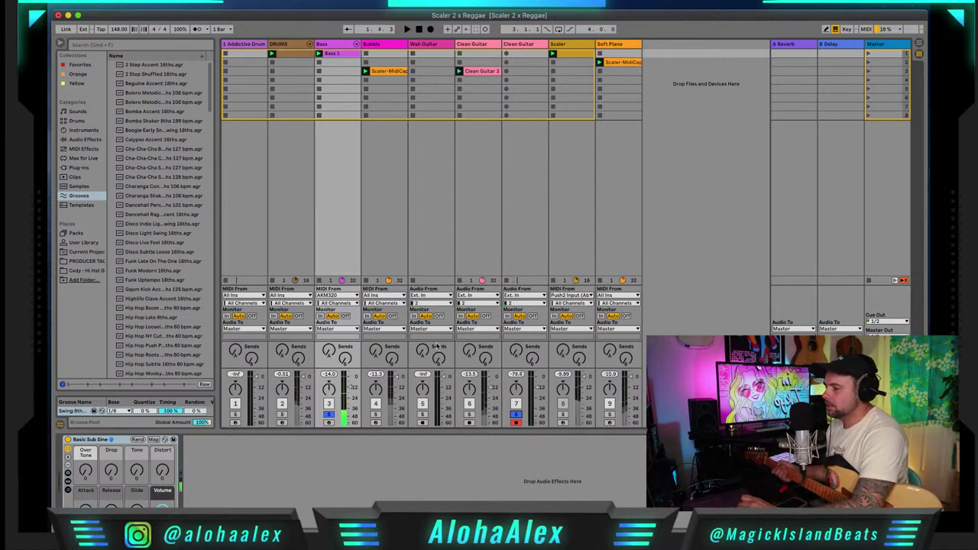
left_click(516, 414)
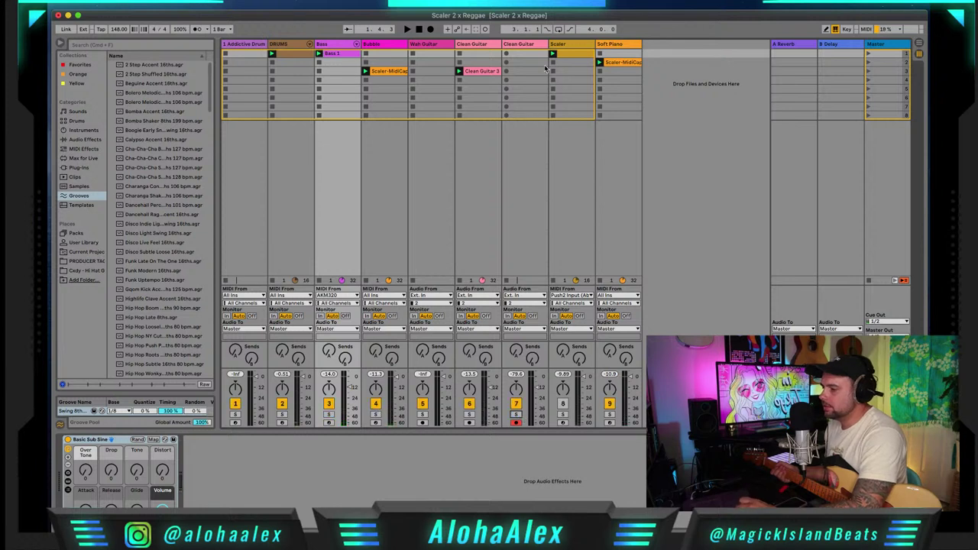
- Record two trial guitar takes in the duplicate Clean Guitar track's third slot and discard both
left_click(506, 71)
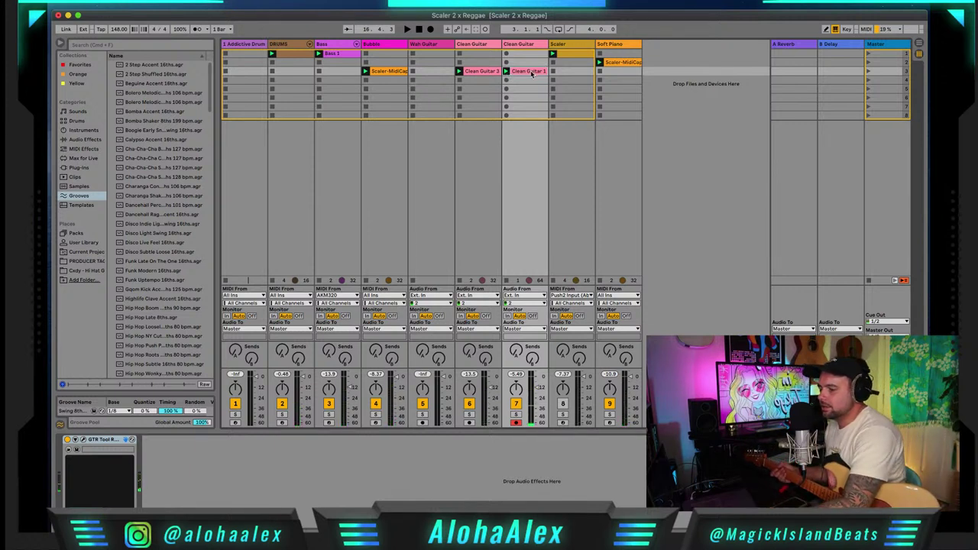
key("Delete")
left_click(506, 72)
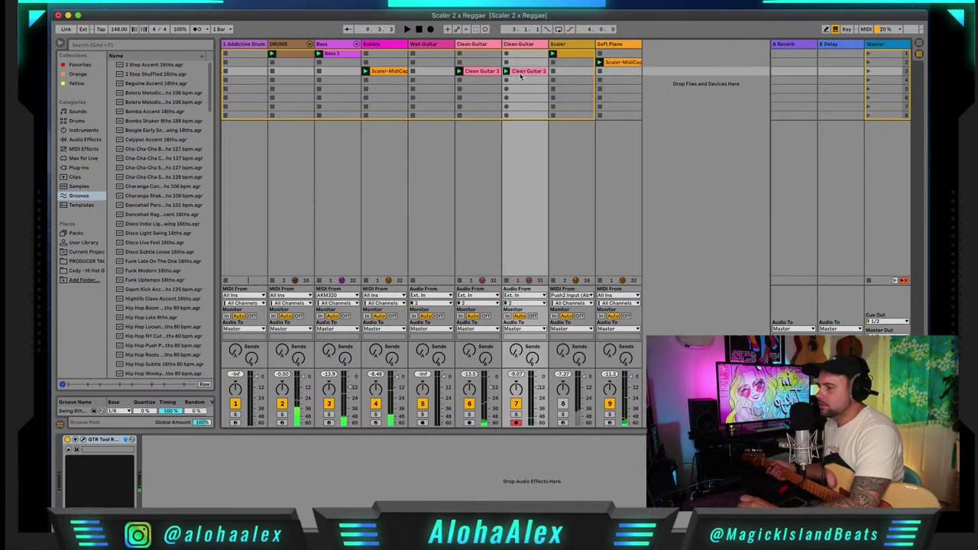
left_click(518, 73)
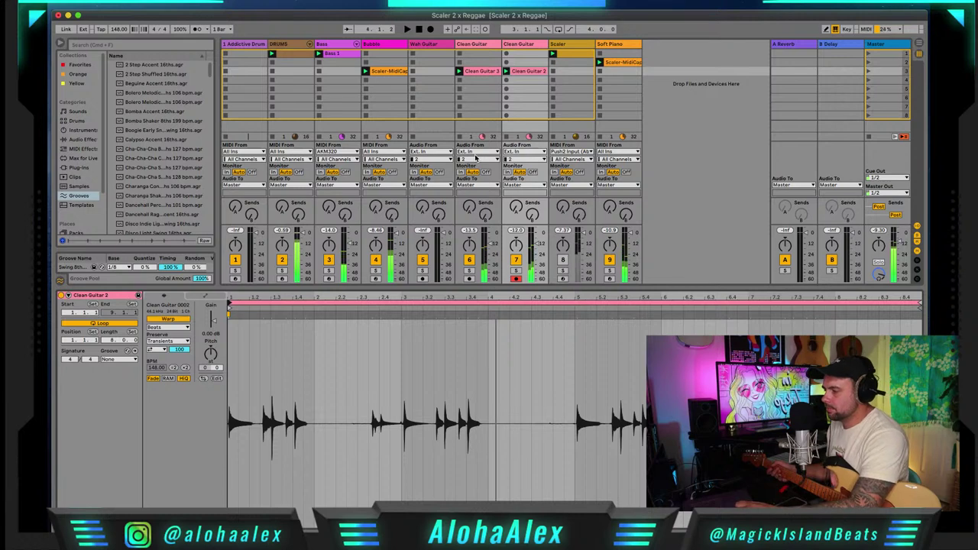
key("Delete")
- Record an eight-bar guitar take in the duplicate Clean Guitar track's third slot and lower the track's volume to -16 dB during playback
left_click(506, 71)
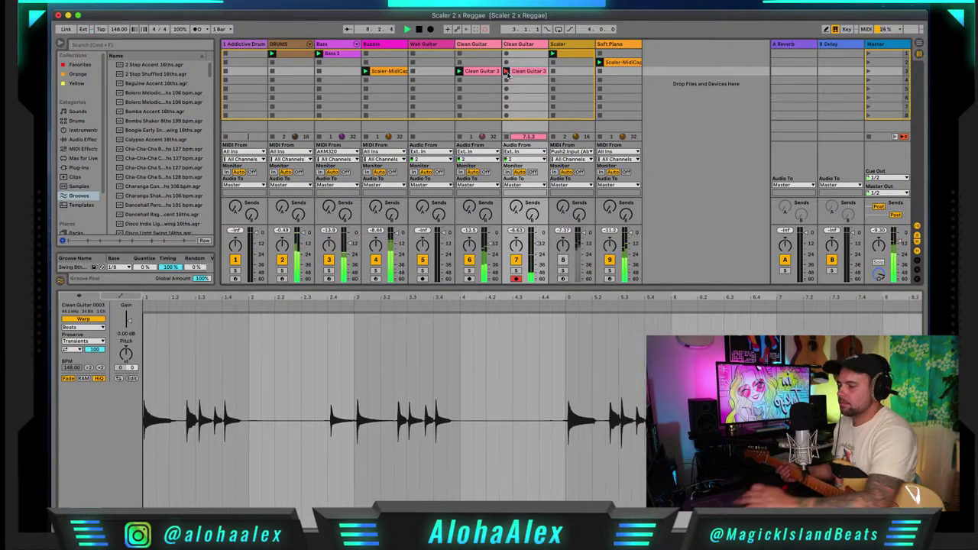
left_click(505, 71)
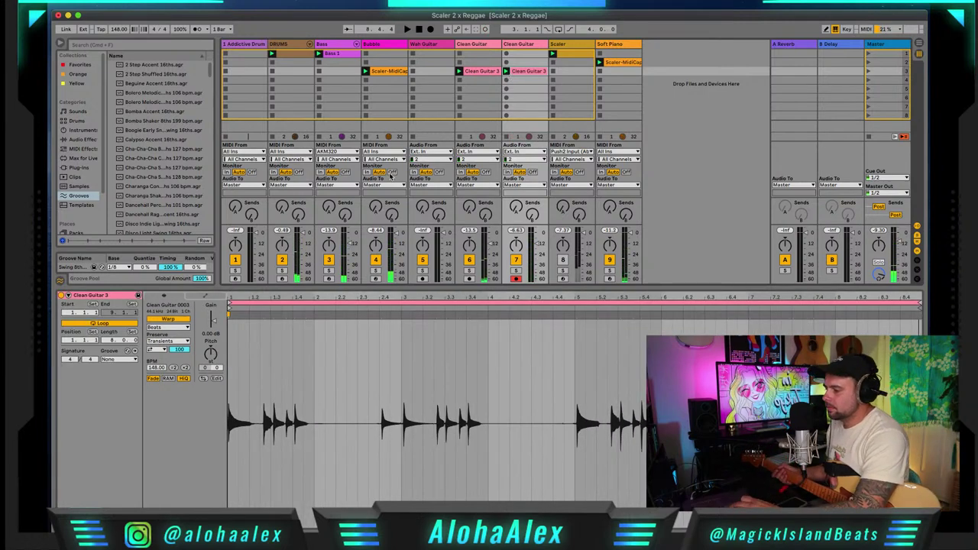
key("space")
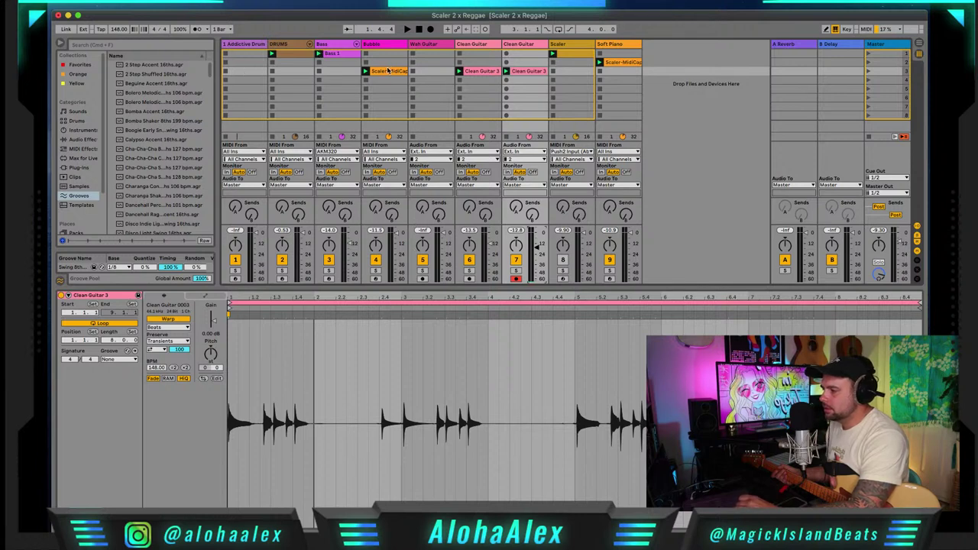
- Move the Bubble, both Clean Guitar and Soft Piano clips up into the first scene row
left_click_drag(388, 70, 387, 53)
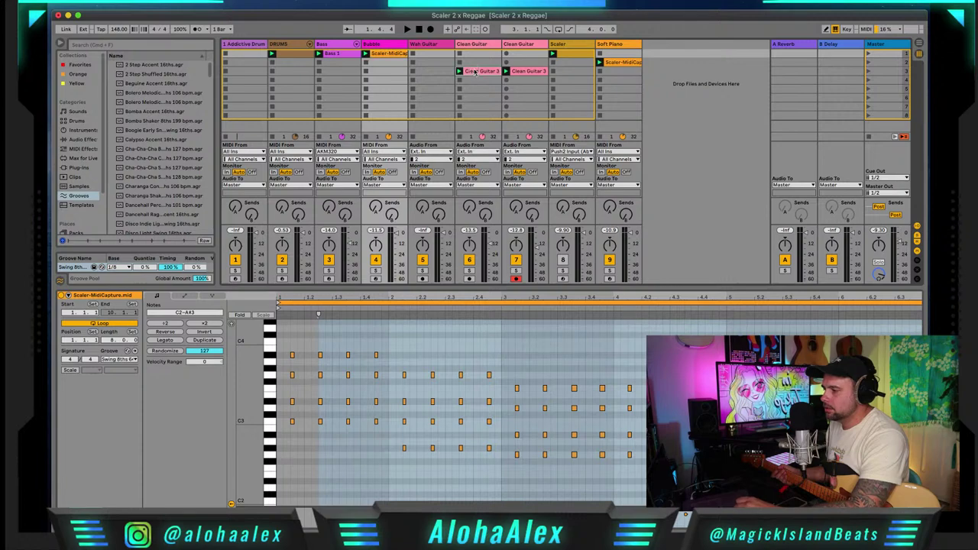
left_click_drag(473, 72, 474, 53)
left_click_drag(527, 72, 527, 54)
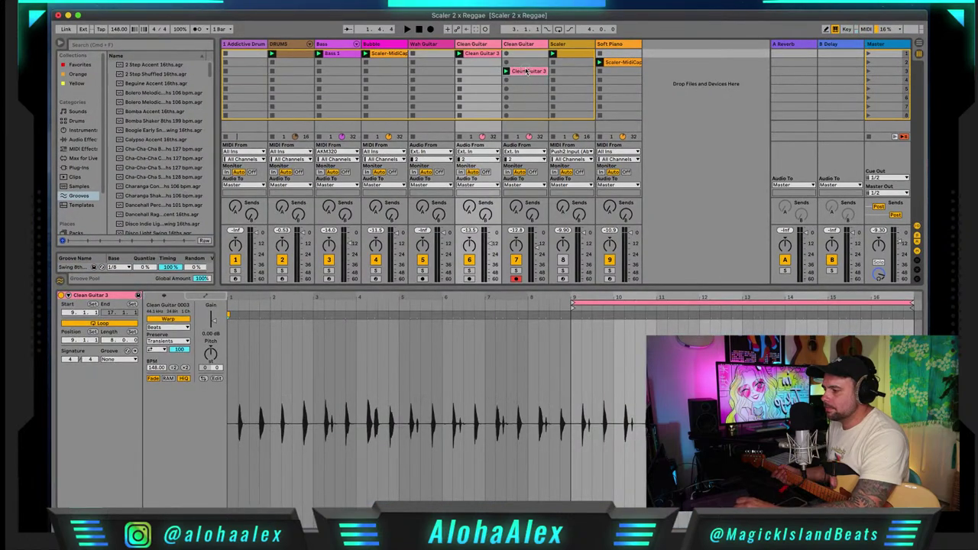
left_click_drag(611, 62, 612, 54)
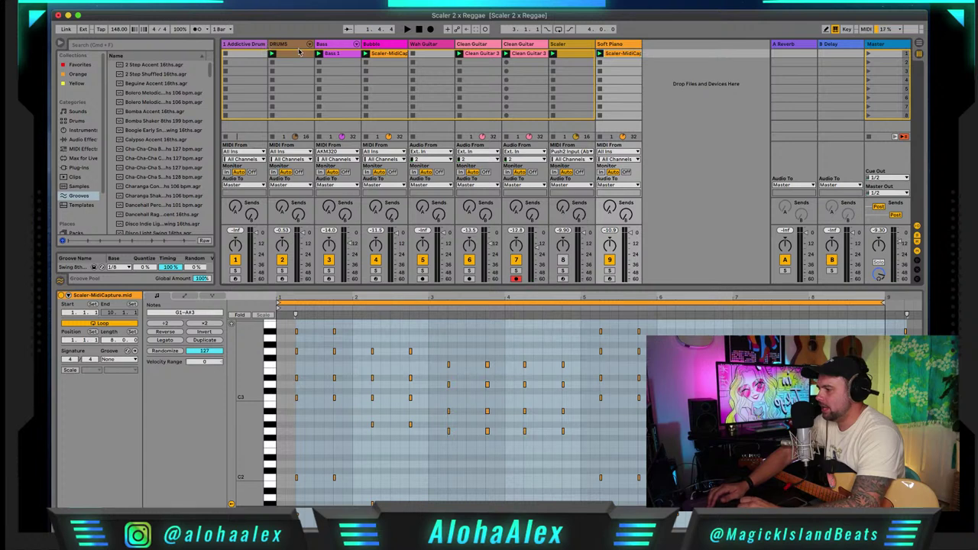
- Copy the first-row clips from DRUMS through Soft Piano and paste them into the arrangement at bar 1
left_click(295, 59)
left_click(621, 55, "shift")
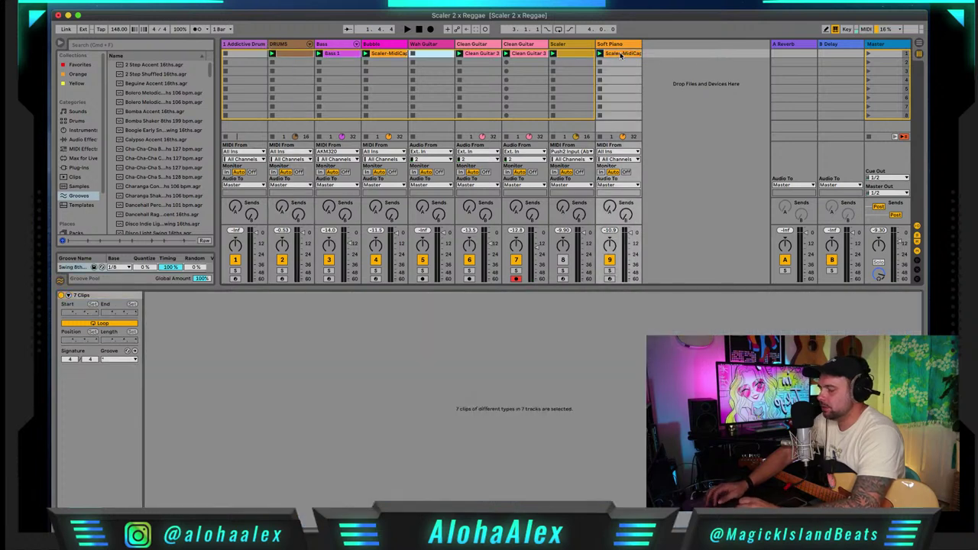
key("Tab")
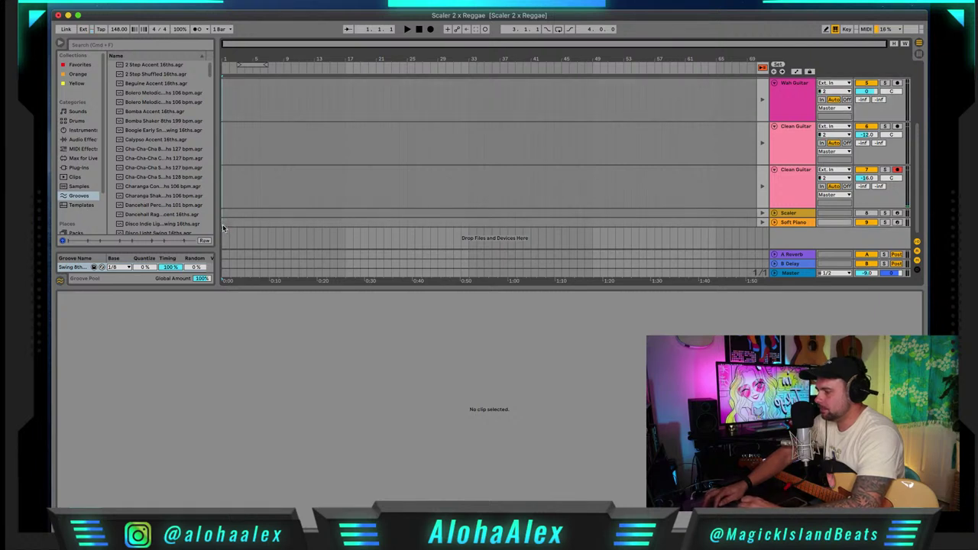
key("Tab")
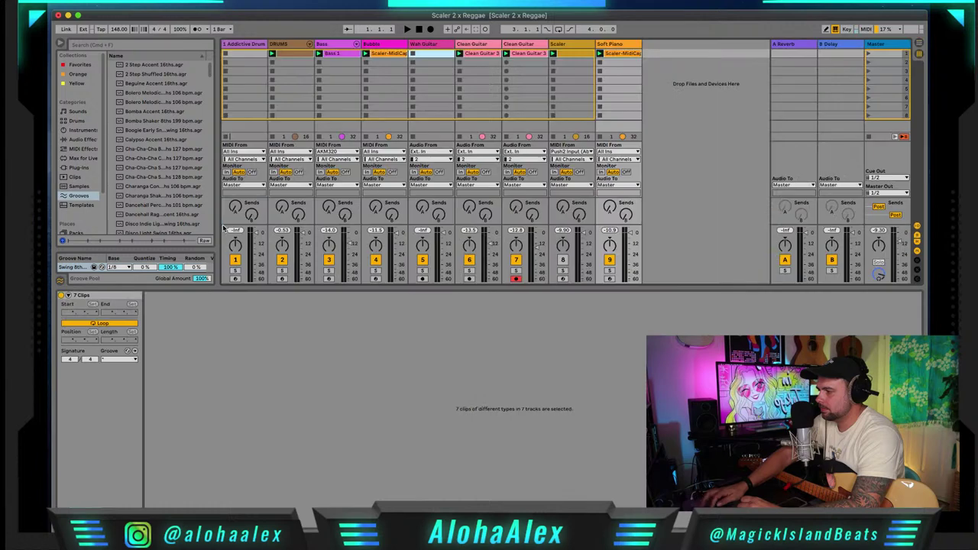
left_click(237, 54)
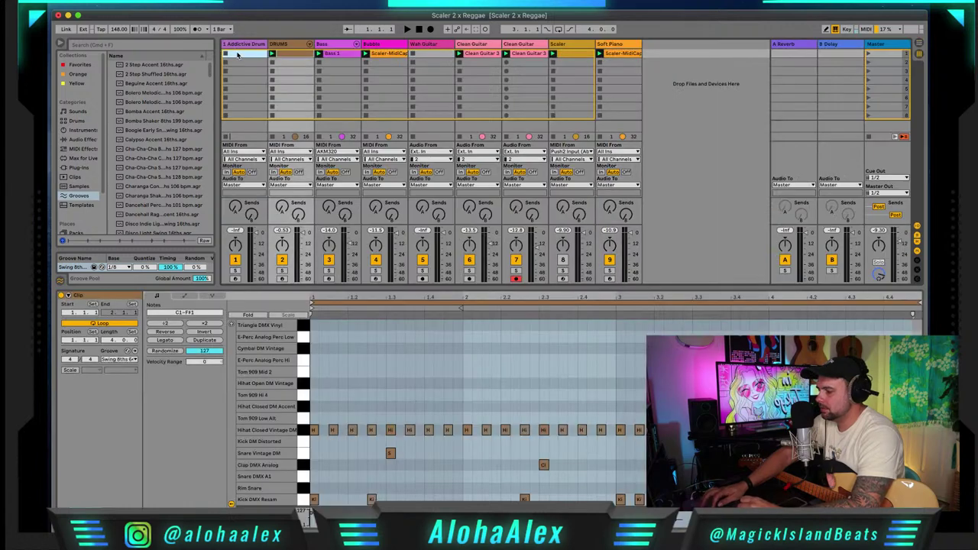
left_click_drag(617, 58, 329, 61)
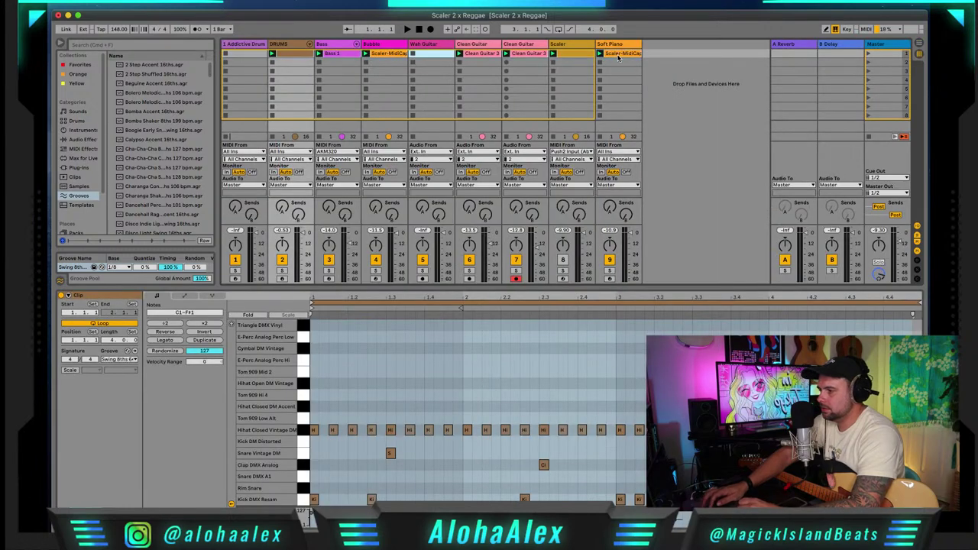
key("Escape")
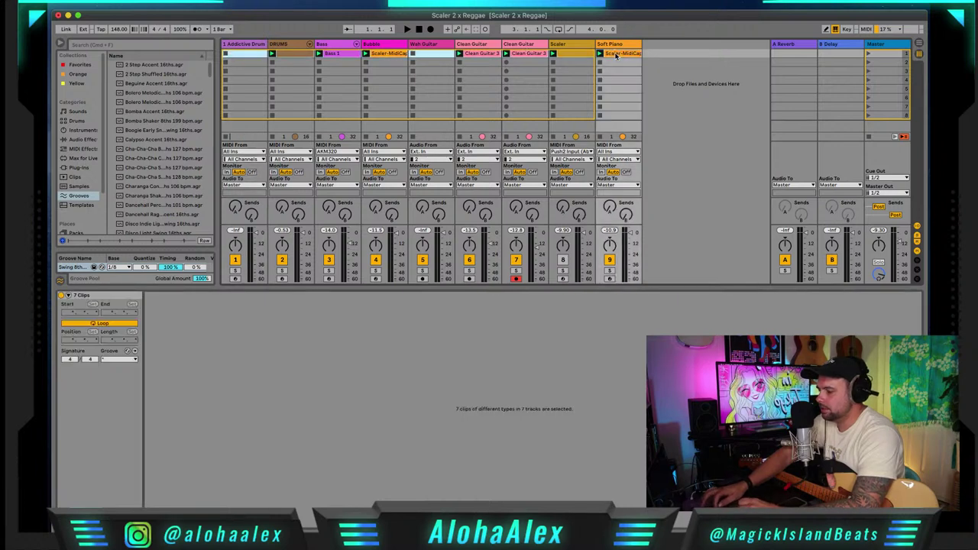
key("Tab")
scroll(309, 118, "up", 5)
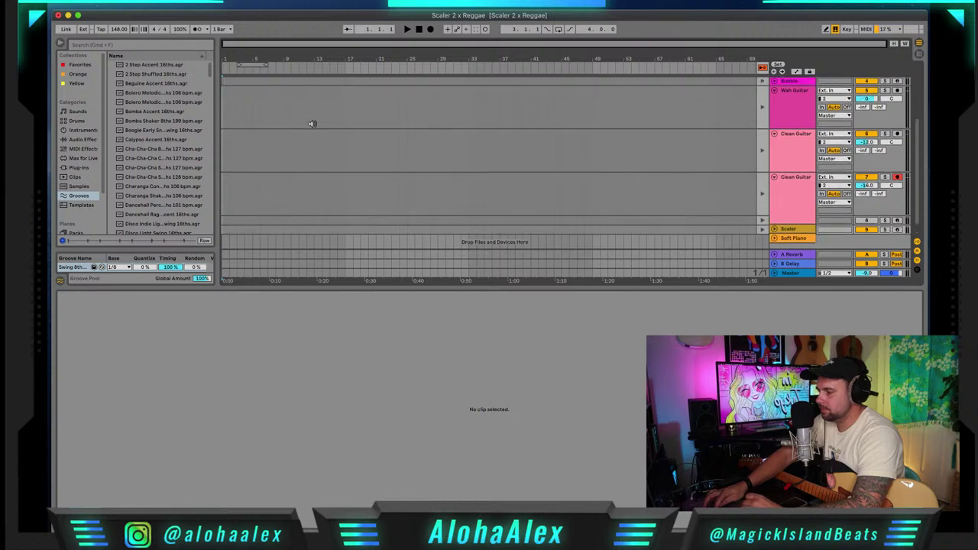
scroll(227, 208, "down", 5)
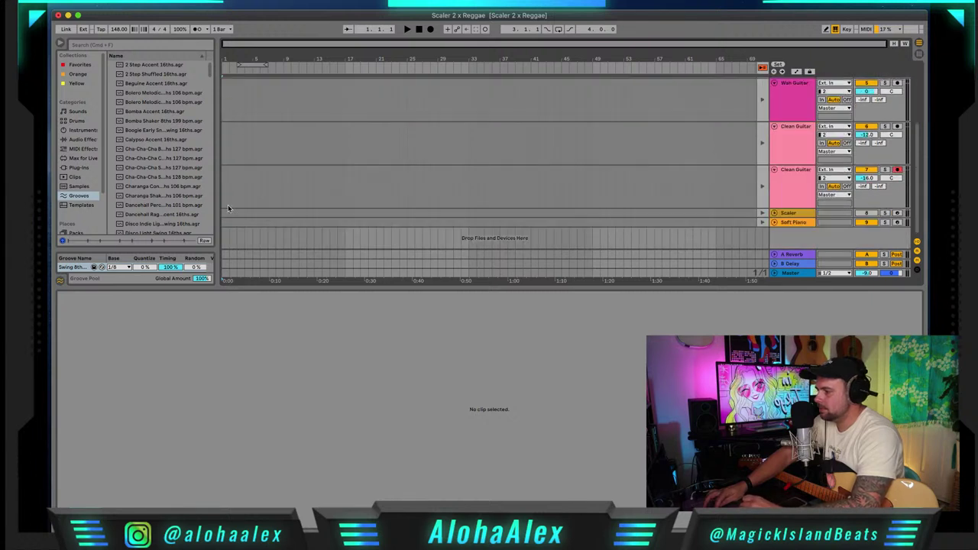
key("ctrl+v")
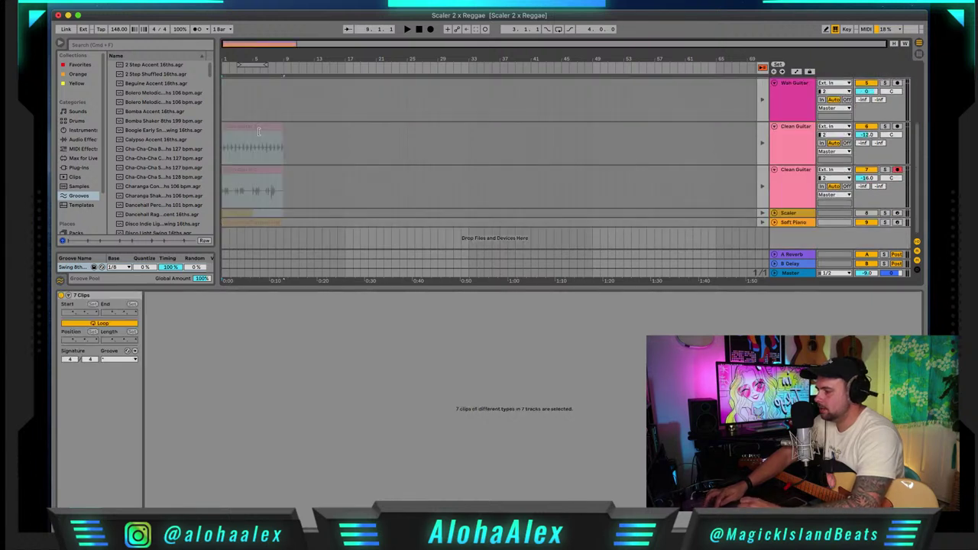
- Unfold the DRUMS track in the arrangement and briefly play the pasted clips from the start
scroll(262, 144, "up", 5)
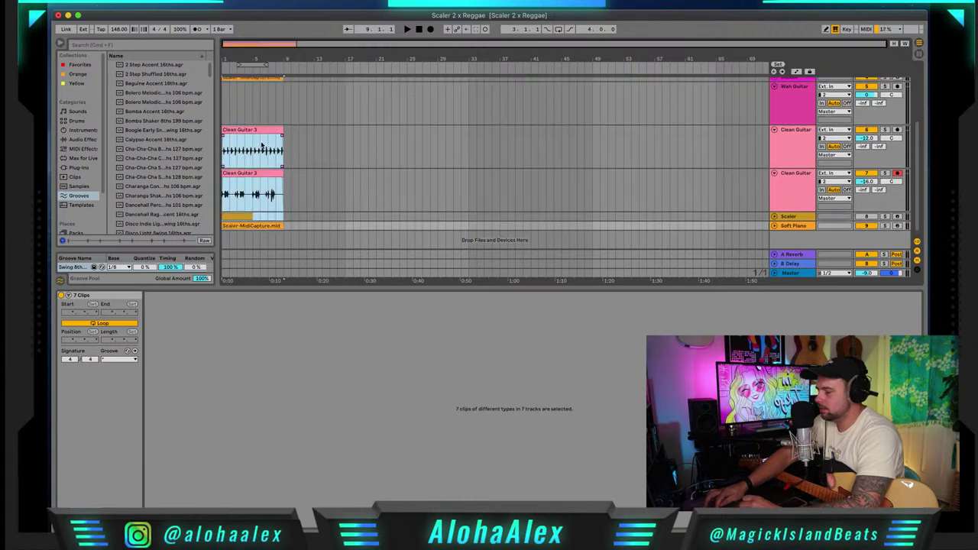
left_click_drag(247, 52, 701, 201)
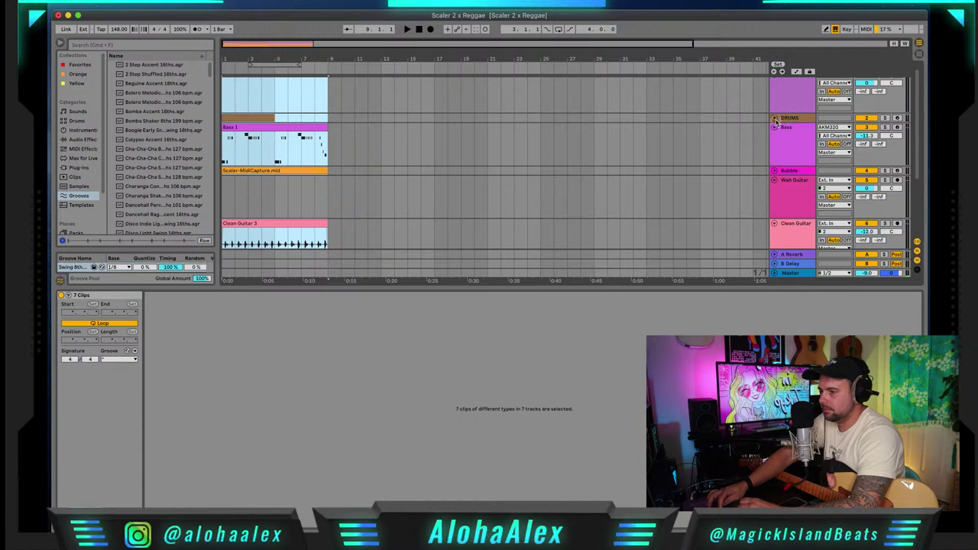
left_click(774, 119)
scroll(342, 139, "down", 3)
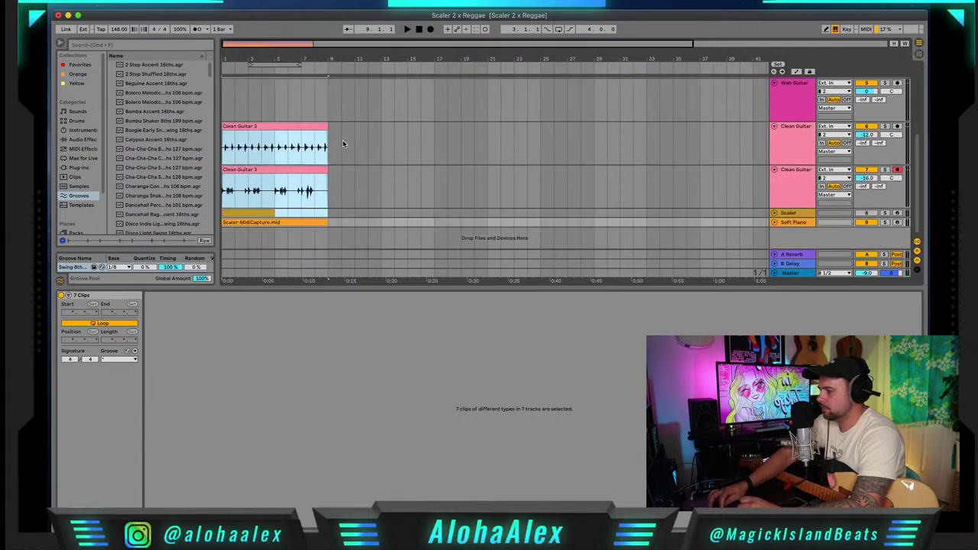
scroll(285, 130, "up", 4)
left_click(275, 130)
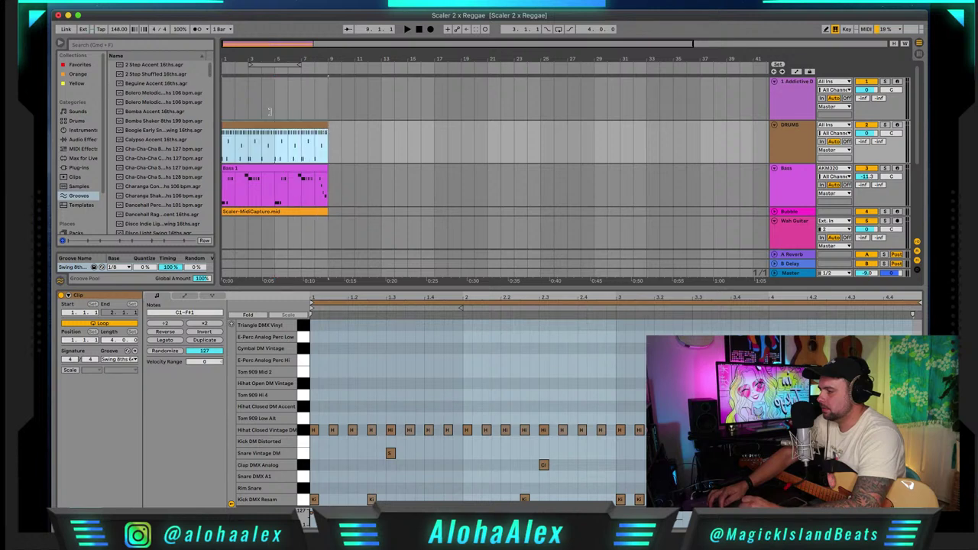
key("space")
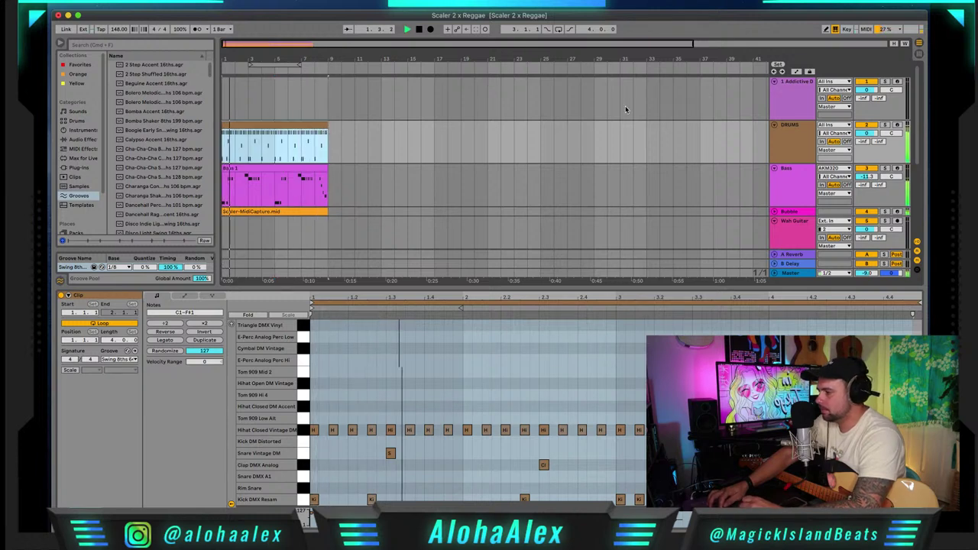
key("space")
- Move all pasted arrangement clips, from DRUMS to Soft Piano, two bars later so they start at bar 3
scroll(284, 176, "down", 3)
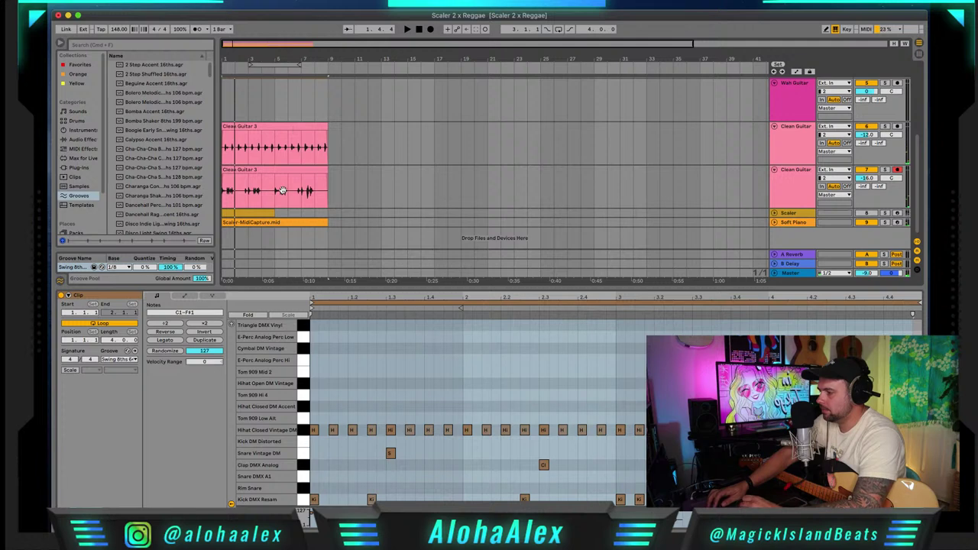
left_click(265, 222, "shift")
left_click_drag(257, 214, 284, 220)
scroll(240, 161, "up", 3)
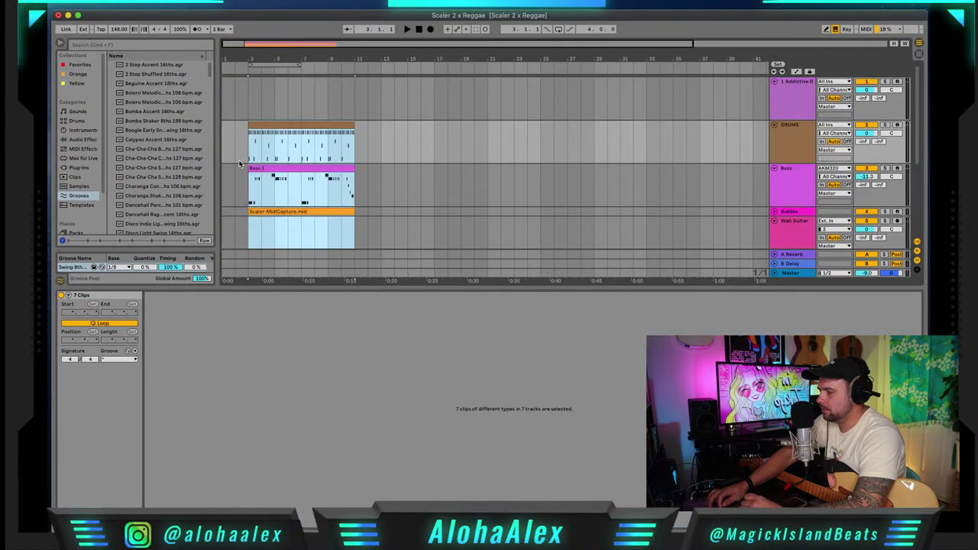
- Open Addictive Drums 2 on the first track and audition variants 02 and 03 of Reggae Fill L-3
left_click(790, 104)
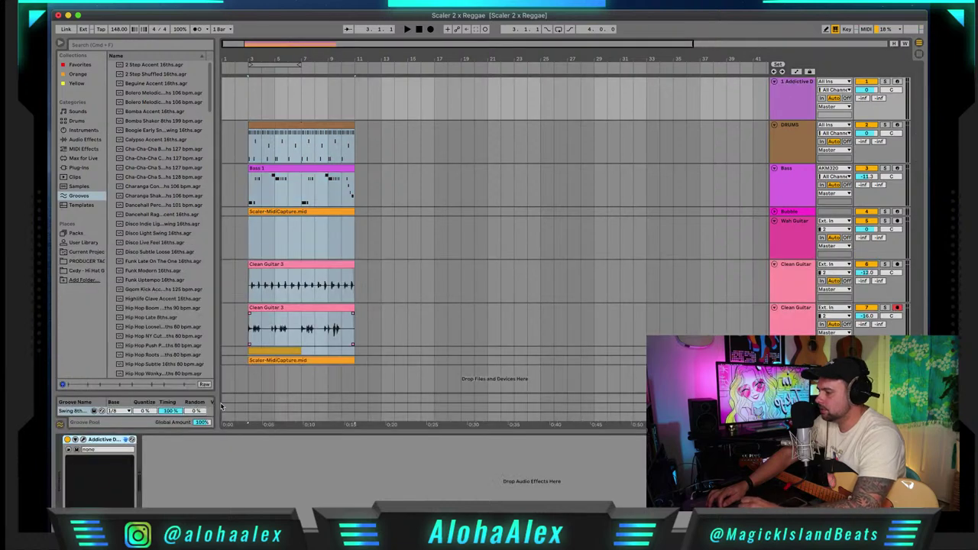
left_click(82, 441)
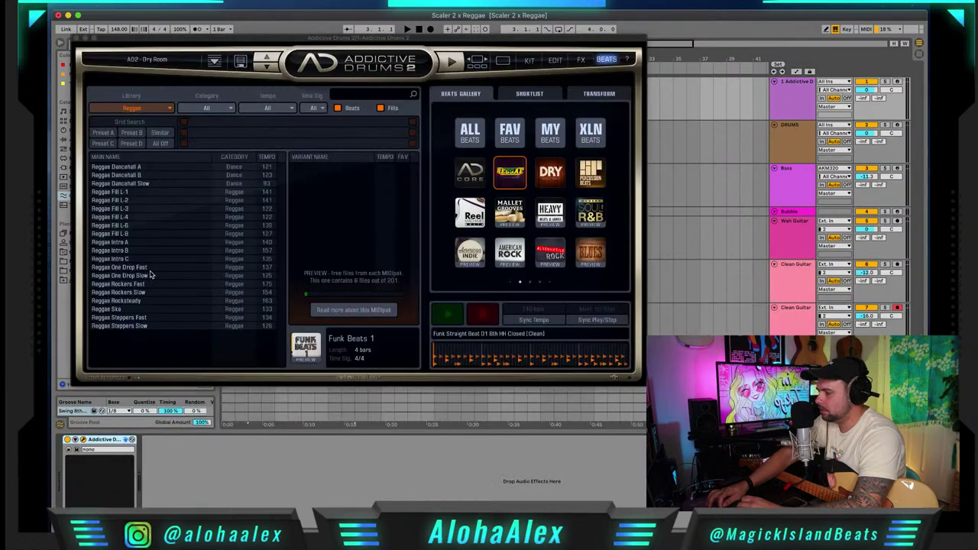
left_click(119, 208)
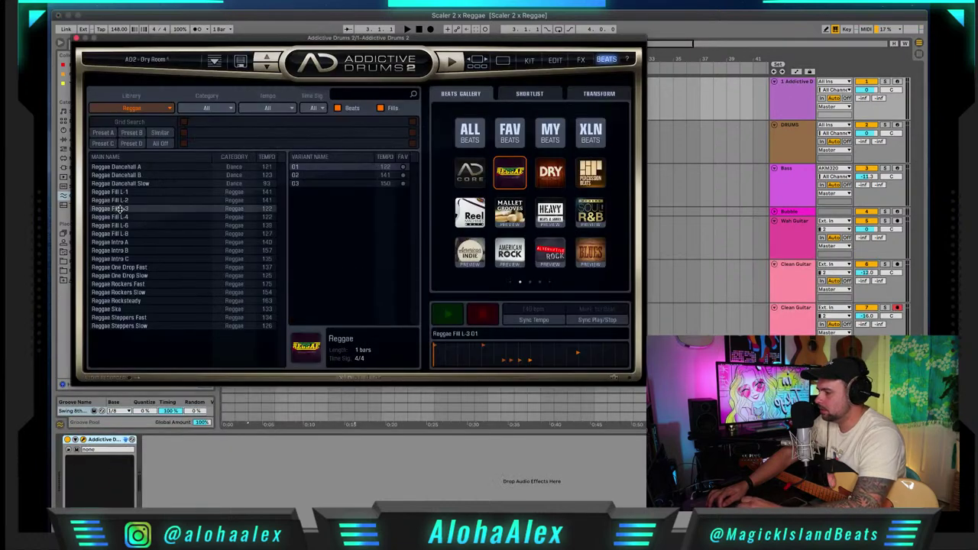
left_click(304, 176)
left_click(459, 318)
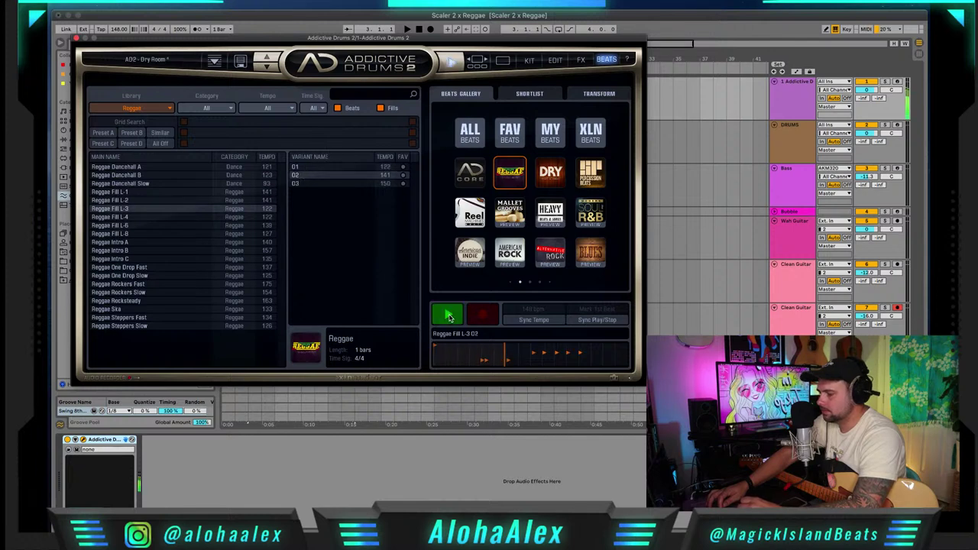
left_click(450, 317)
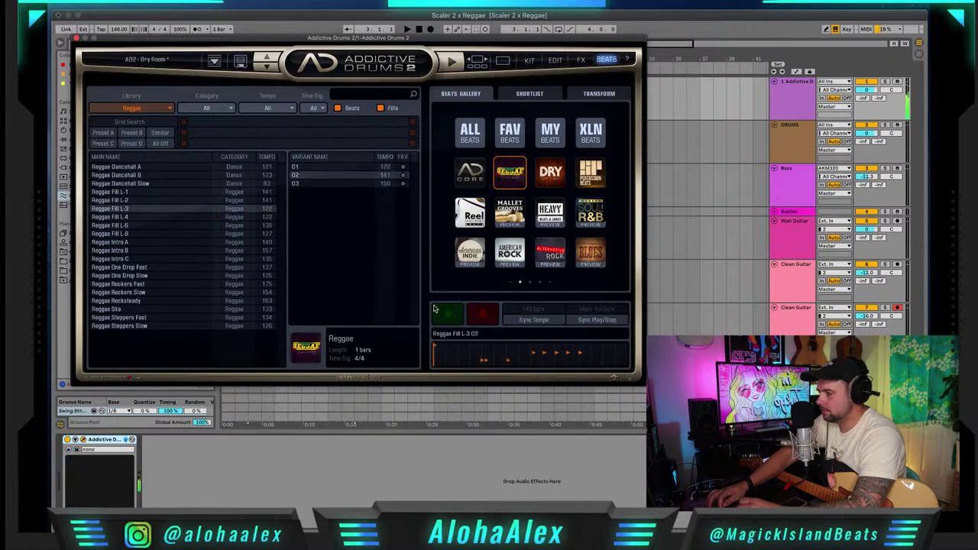
left_click(310, 185)
left_click(450, 315)
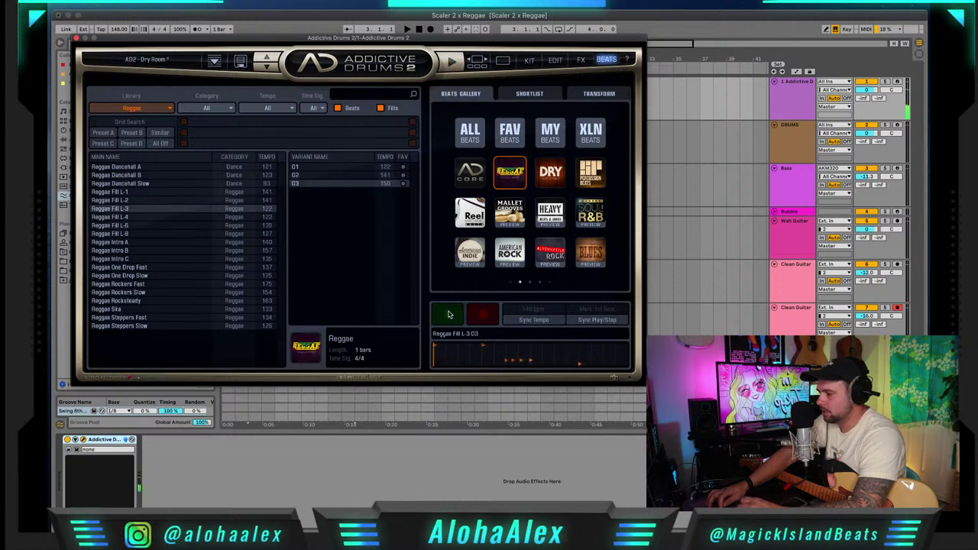
- Place Reggae Fill L-3 variant 03 at bar 2 of the Addictive Drums track, start playback and close the plug-in window
left_click_drag(293, 38, 585, 100)
left_click_drag(592, 246, 243, 101)
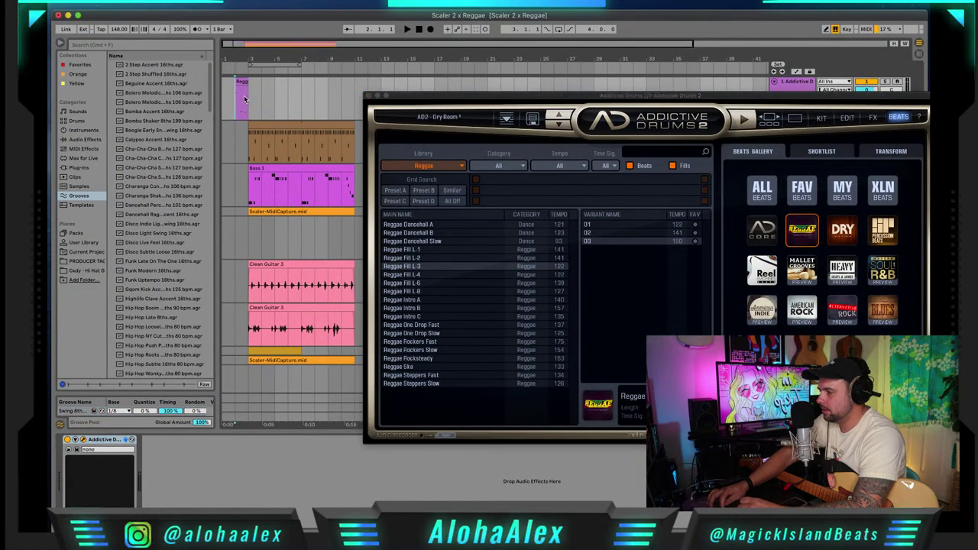
key("space")
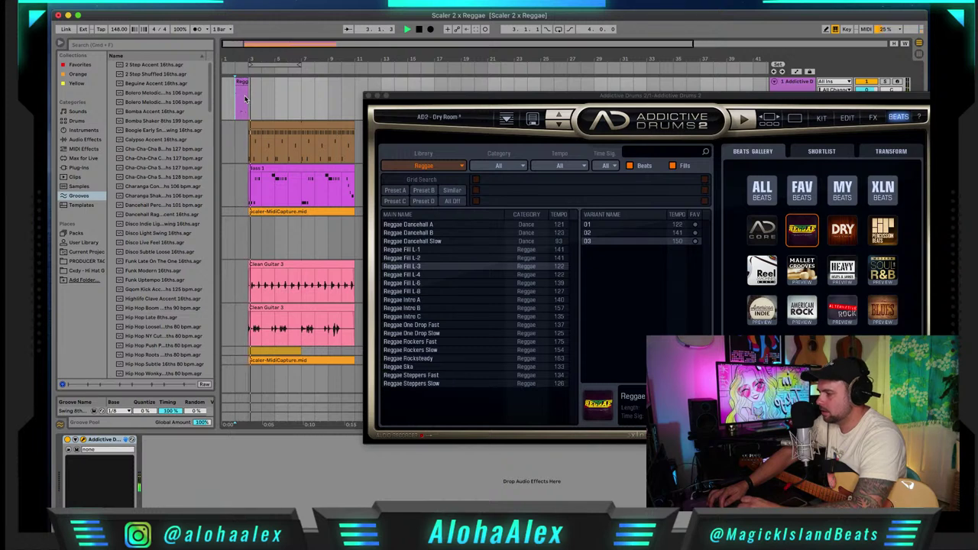
left_click(367, 96)
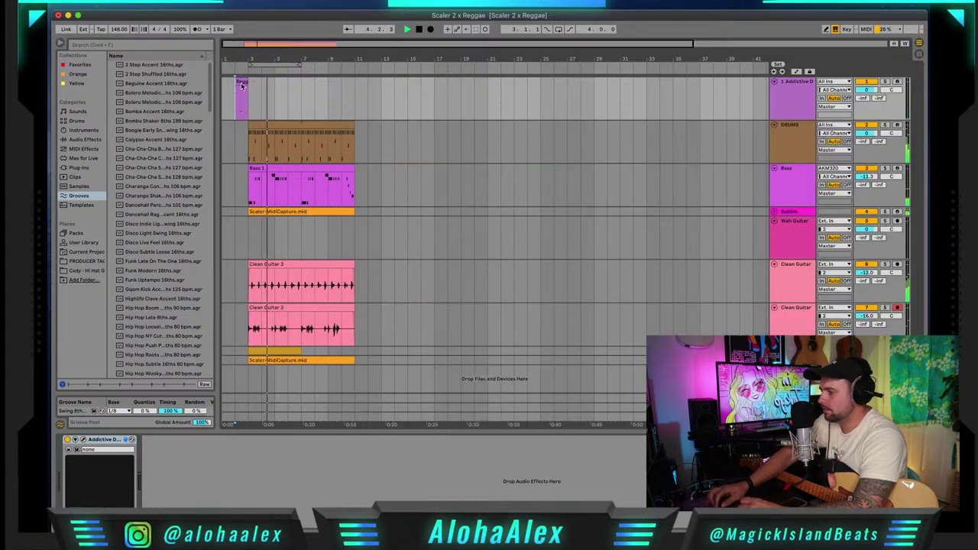
- Copy the reggae fill to bar 10, trim about one beat off its start, and listen to the transition
left_click_drag(242, 98, 295, 98)
left_click_drag(321, 46, 306, 44)
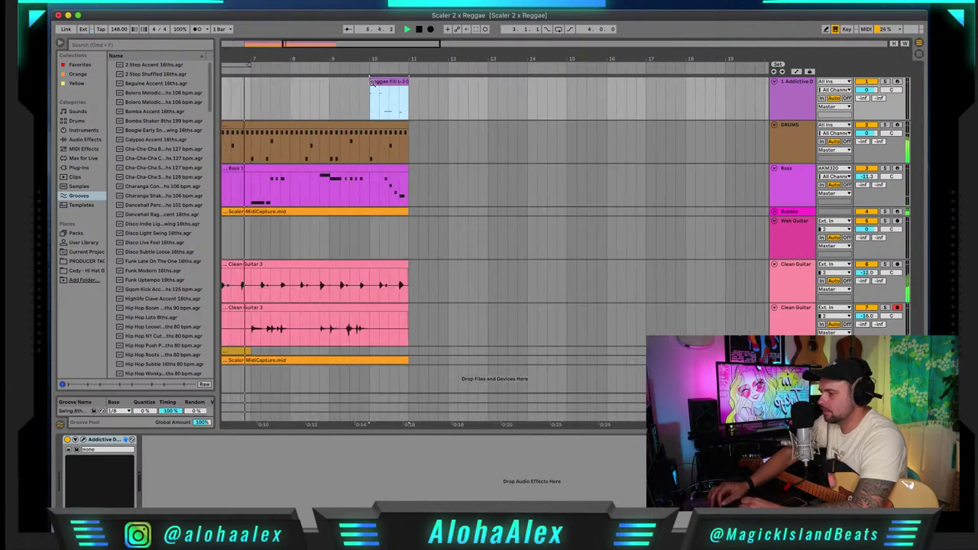
left_click_drag(367, 81, 380, 81)
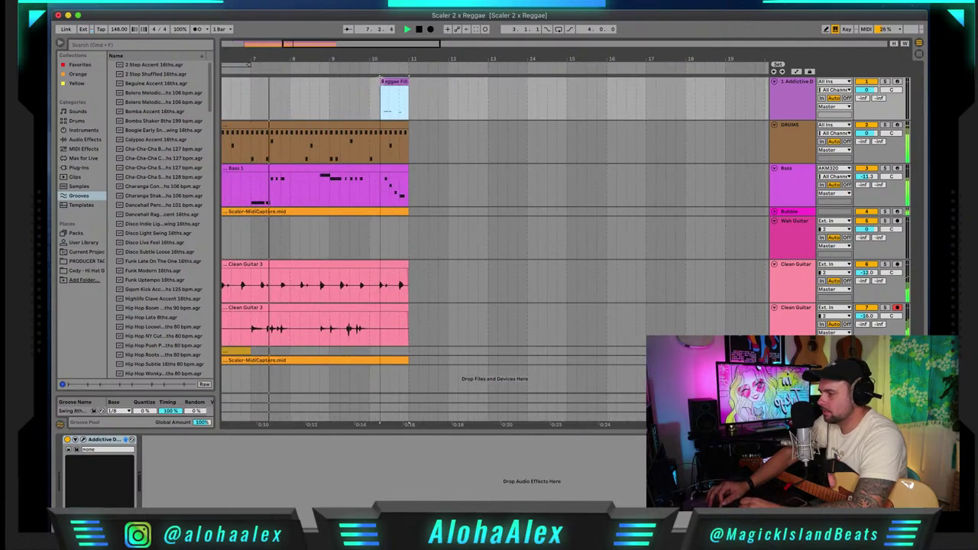
left_click(367, 111)
scroll(367, 111, "left", 5)
scroll(367, 111, "right", 2)
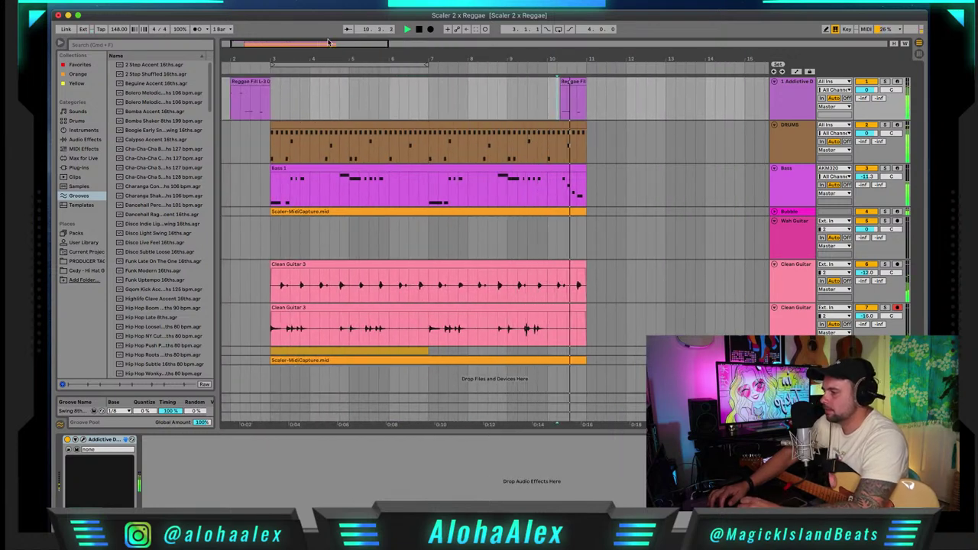
left_click_drag(328, 48, 321, 43)
key("space")
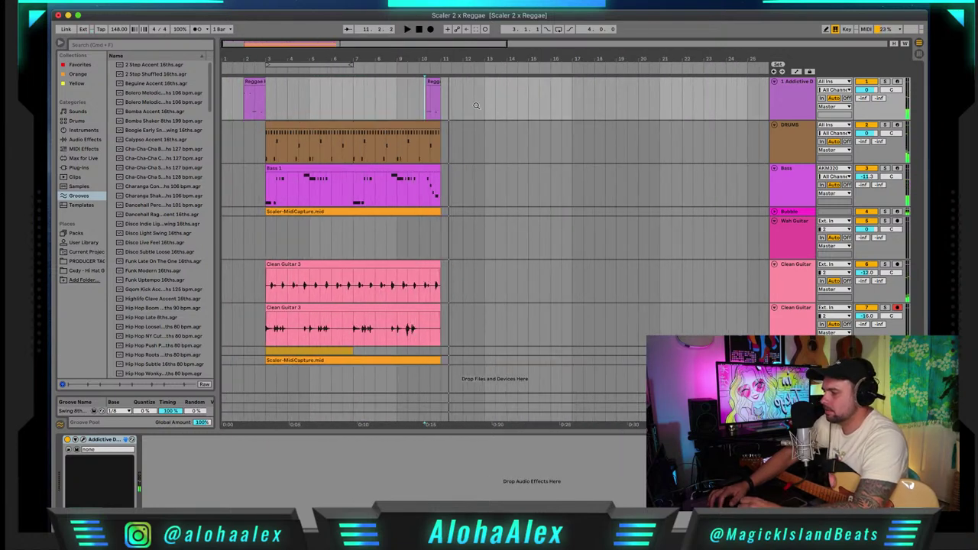
- Extend the Scaler part to bar 11 and duplicate the eight-bar section from DRUMS to Soft Piano directly after itself
left_click(410, 128)
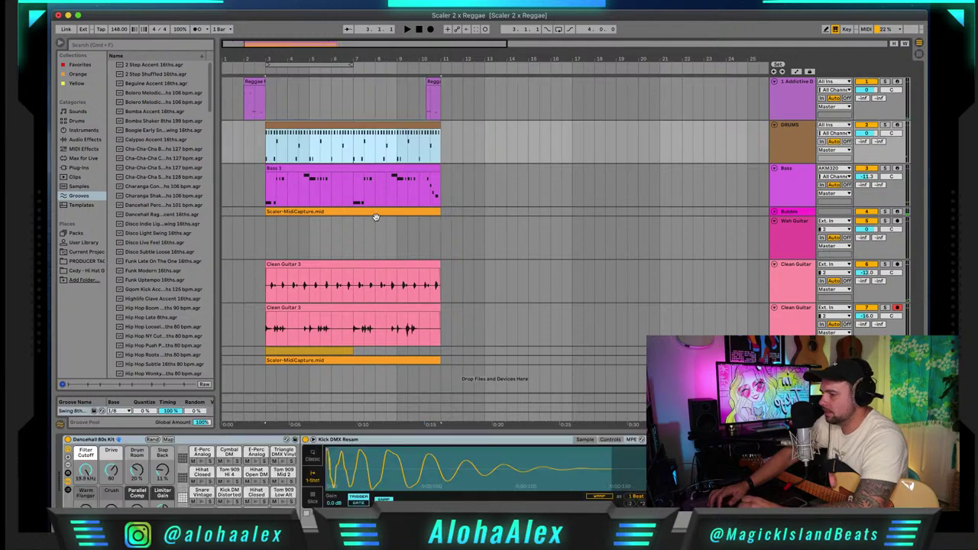
left_click(357, 352)
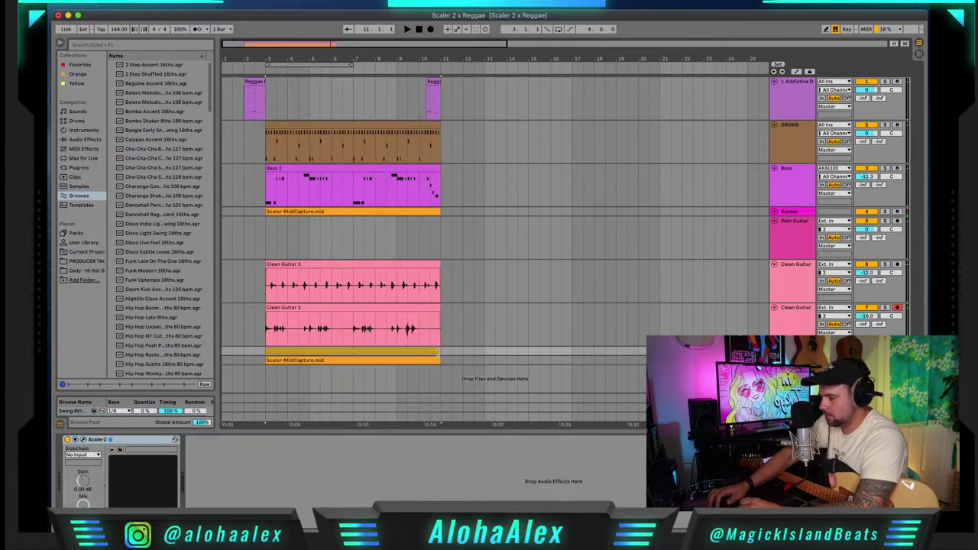
left_click(376, 127, "shift")
key("super+d")
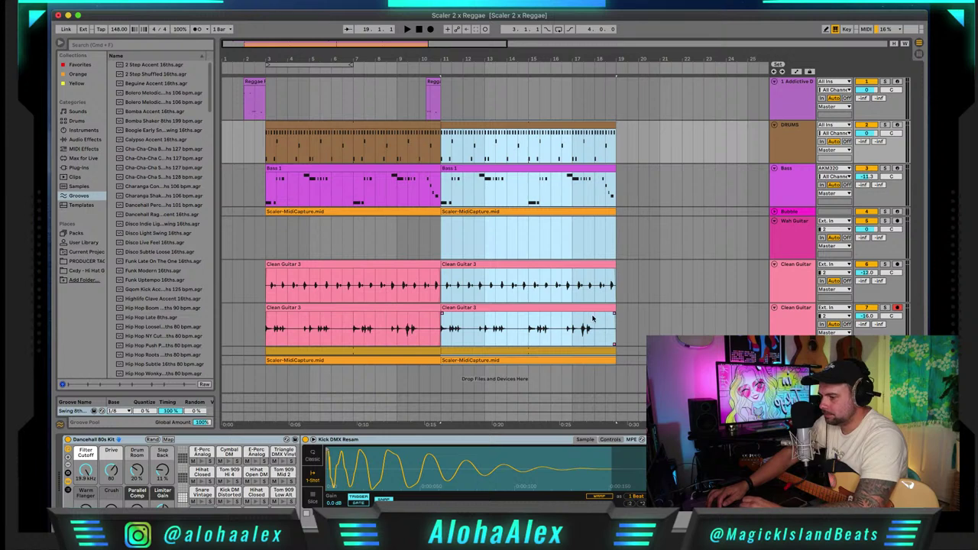
- Duplicate the Soft Piano track with its clips and show the Sounds category in the browser
left_click(627, 358)
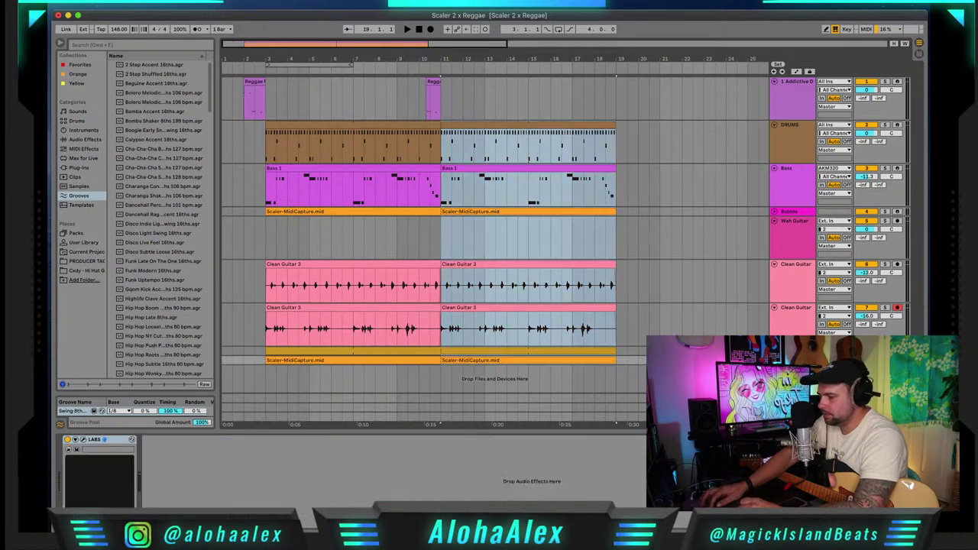
key("super+d")
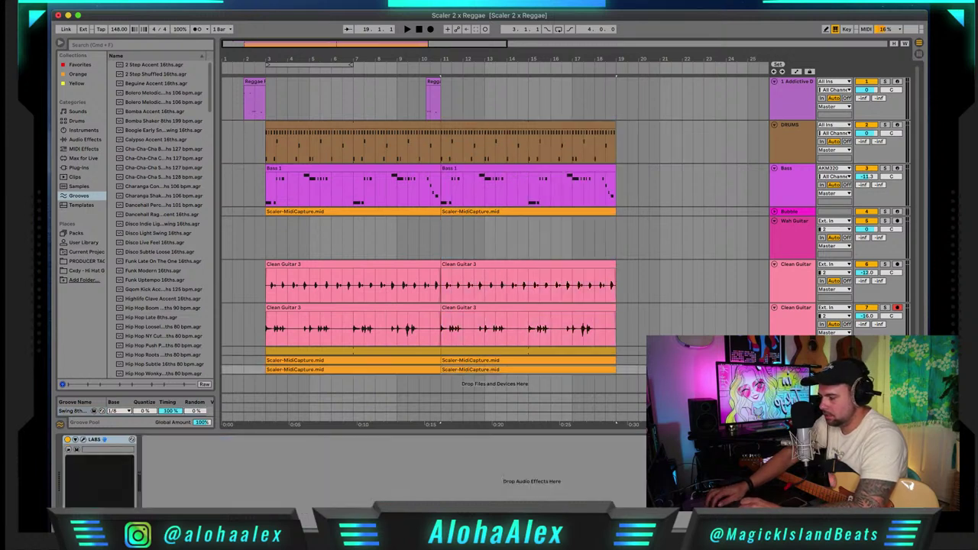
left_click(78, 112)
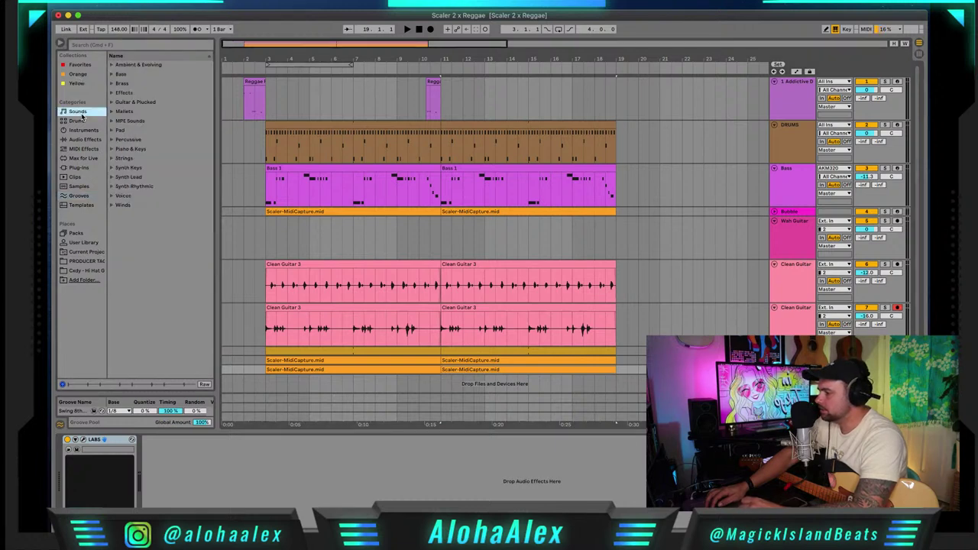
- Find the Grand Piano.adg preset by searching "grand piano" in Sounds and load it onto the duplicated Soft Piano track
left_click(136, 47)
type("g")
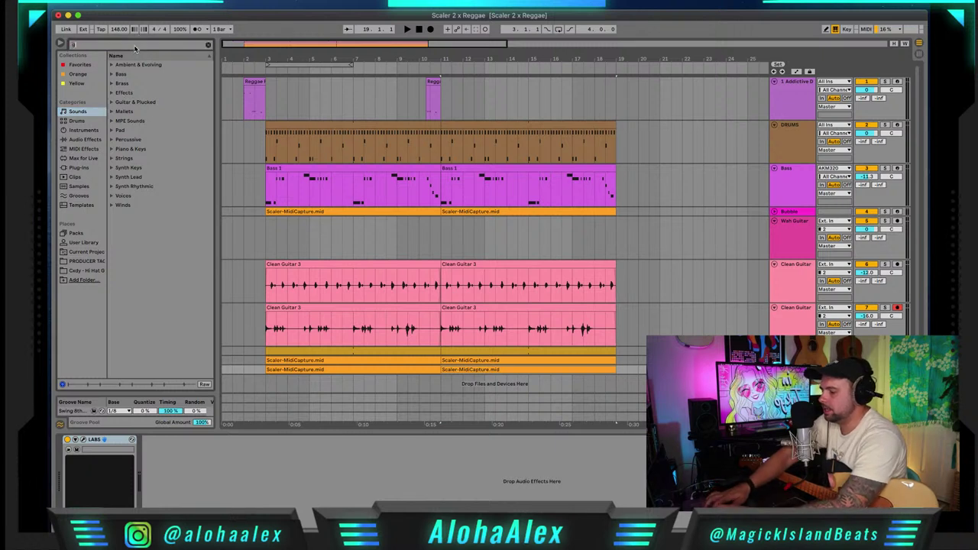
type("rand p")
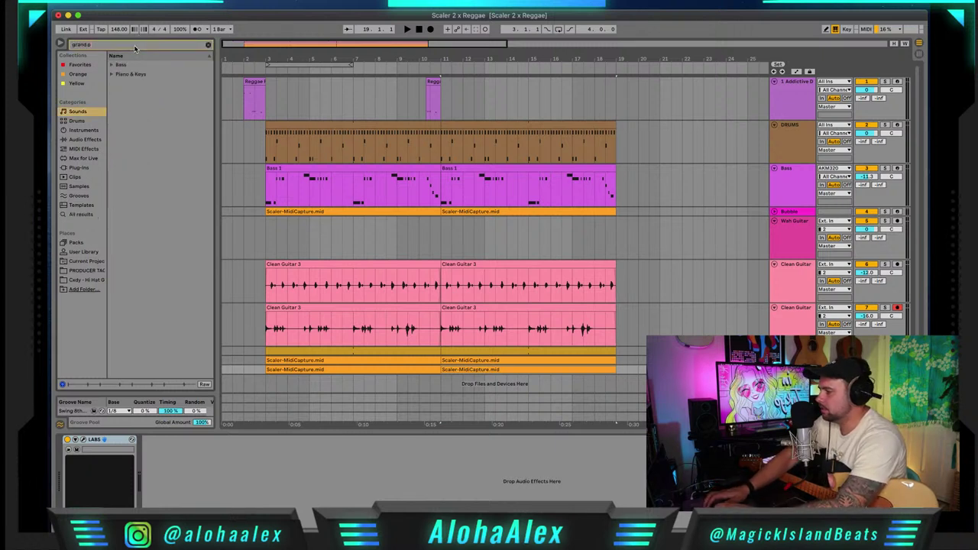
type("iano")
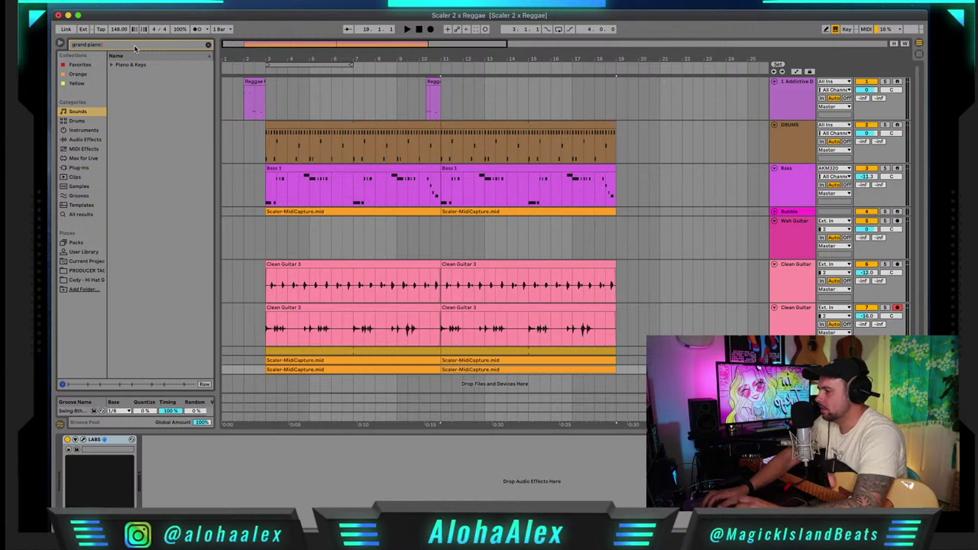
left_click(111, 65)
left_click(127, 84)
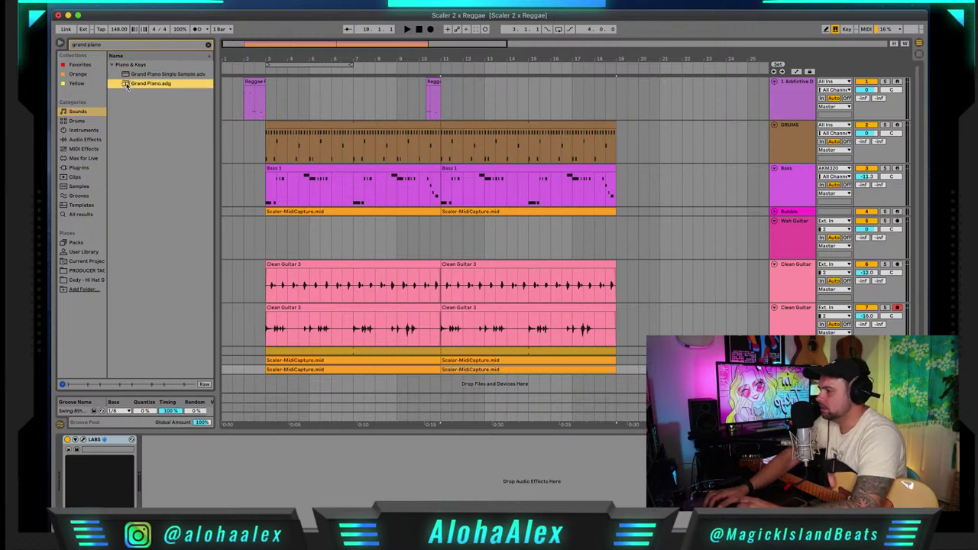
left_click_drag(353, 379, 350, 369)
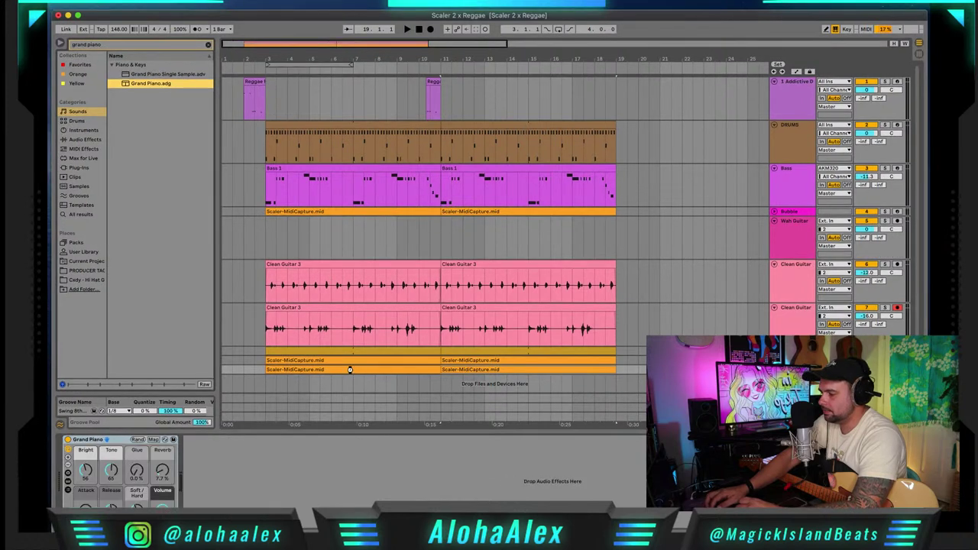
- Play the arrangement and pan the first Clean Guitar track to 21L and the second one to the right
key("space")
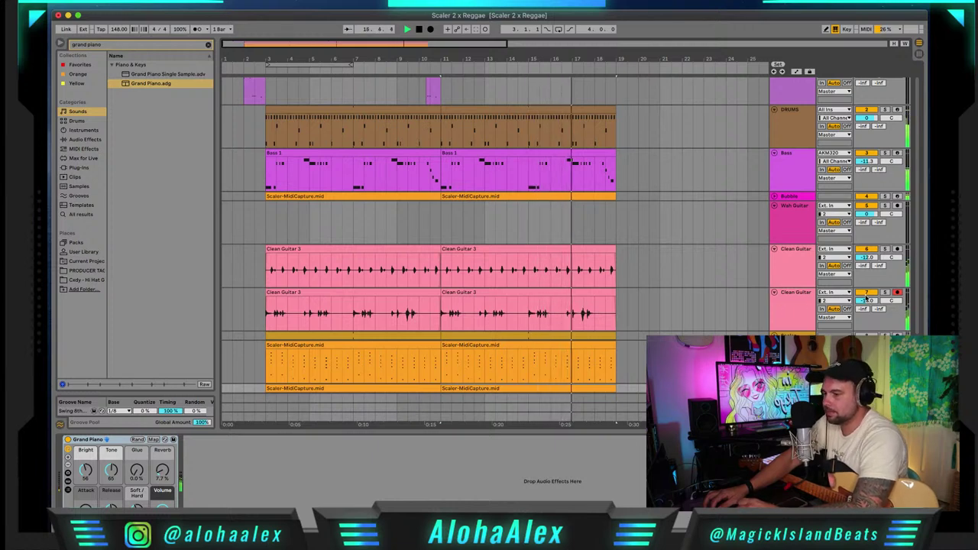
left_click_drag(892, 300, 890, 267)
key("space")
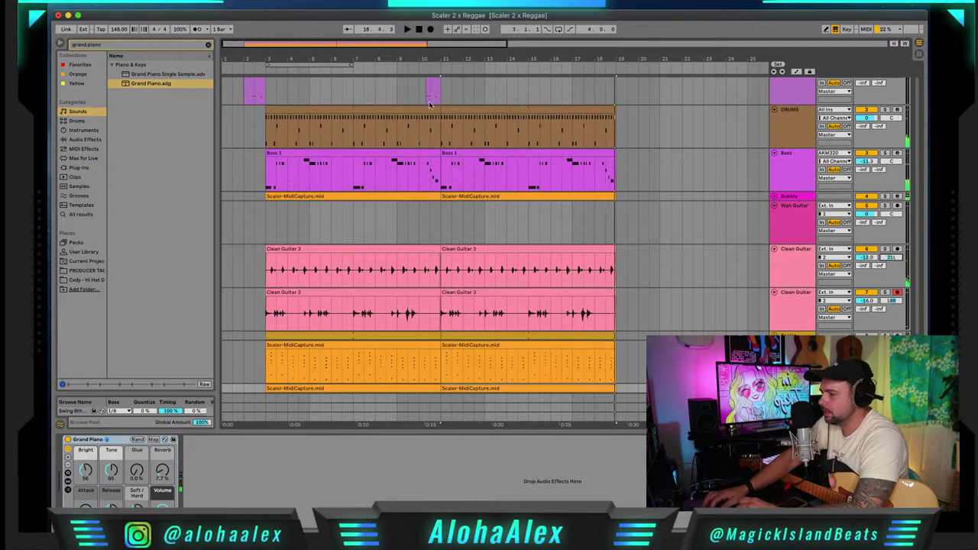
- Move the second reggae fill to the end of bar 18, cut the DRUMS clip where it starts, and listen to the transition
scroll(429, 105, "up", 1)
left_click_drag(431, 82, 436, 130)
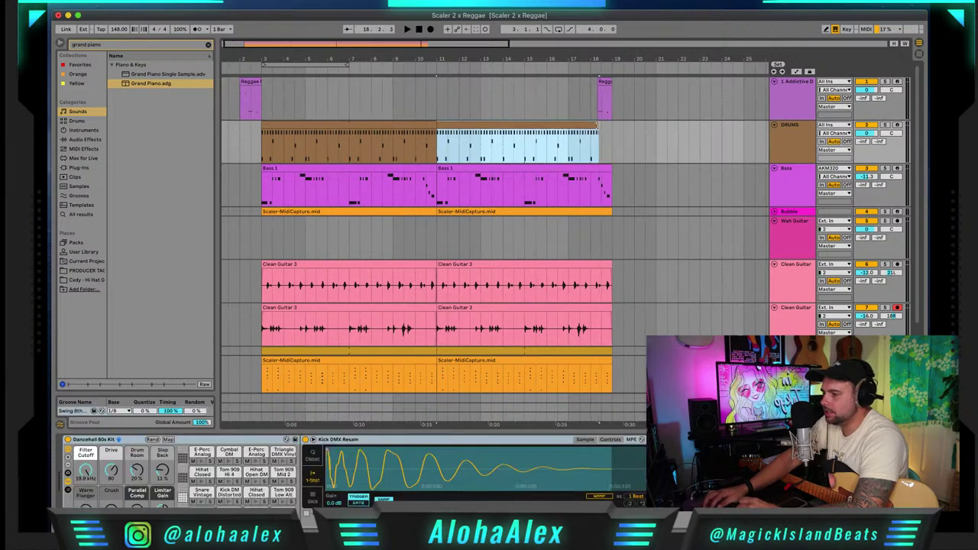
left_click(590, 117)
key("space")
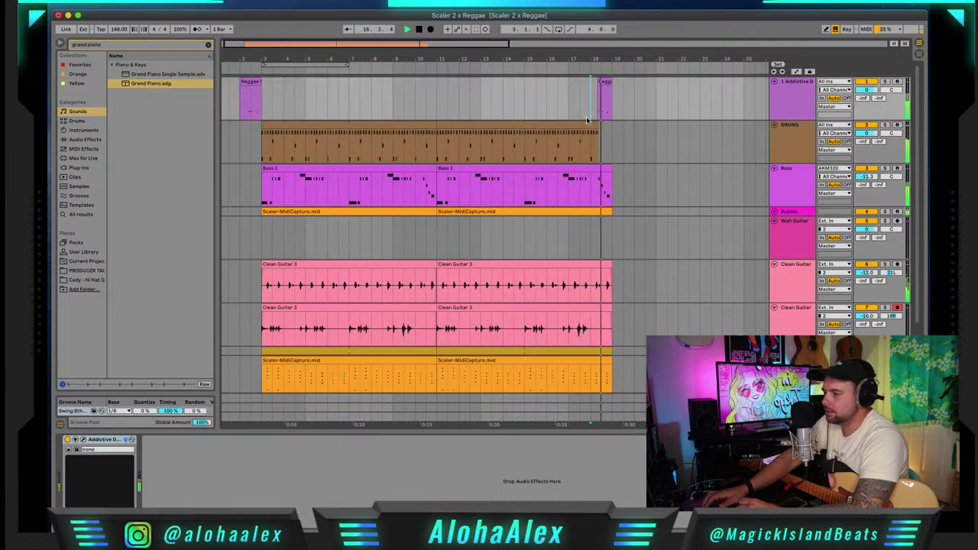
key("space")
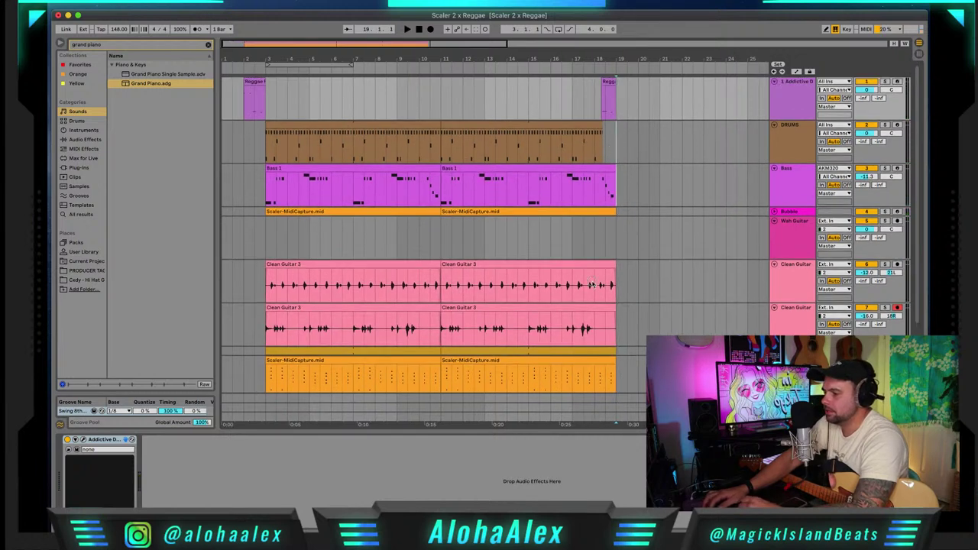
- Duplicate bars 3 to 19 of all tracks, including the Addictive Drums fill at bar 18, directly after themselves
left_click_drag(611, 134, 268, 370)
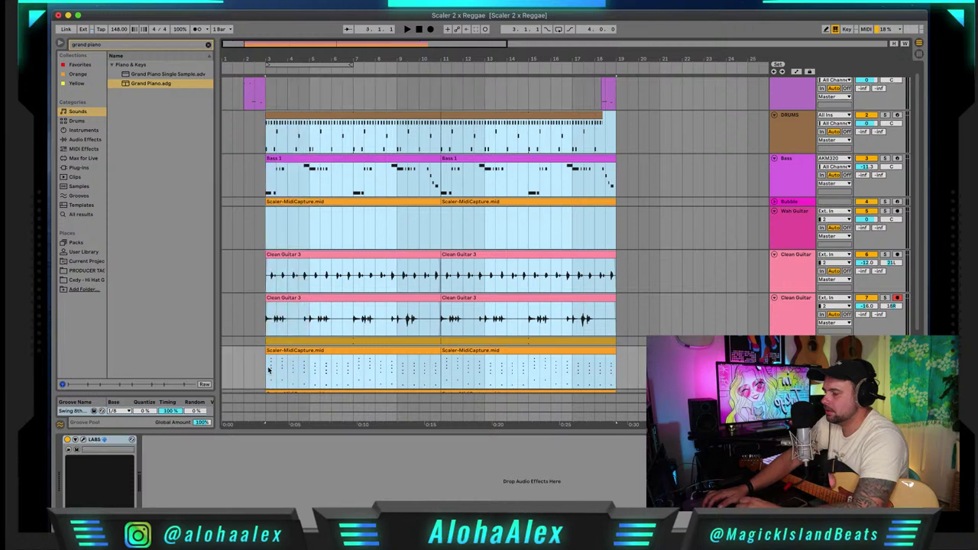
key("super+d")
left_click(286, 335)
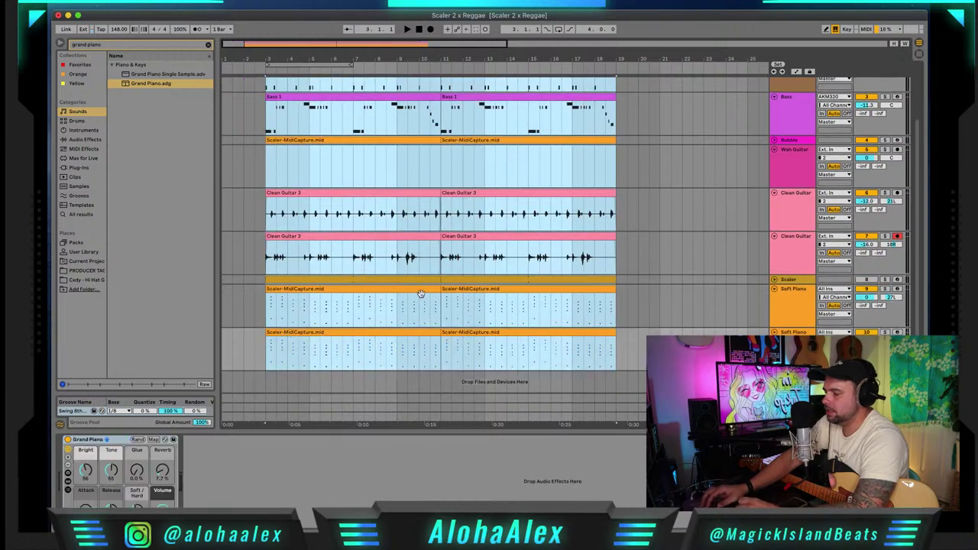
scroll(420, 295, "up", 3)
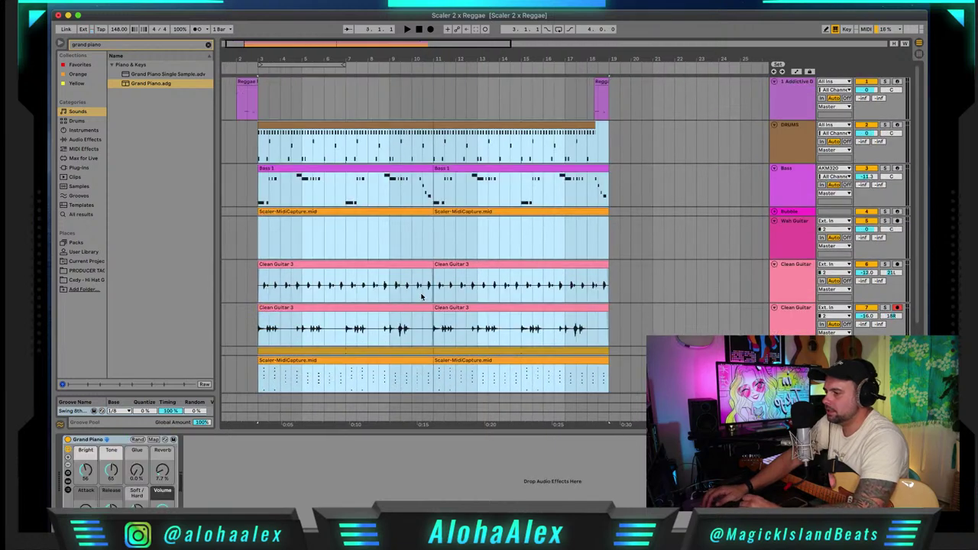
left_click(604, 82, "shift")
key("super+d")
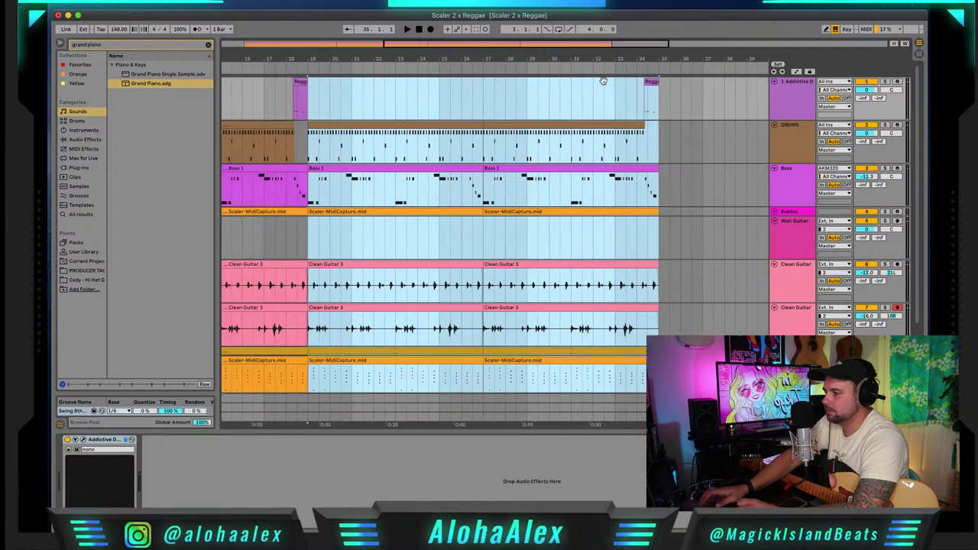
left_click(419, 30)
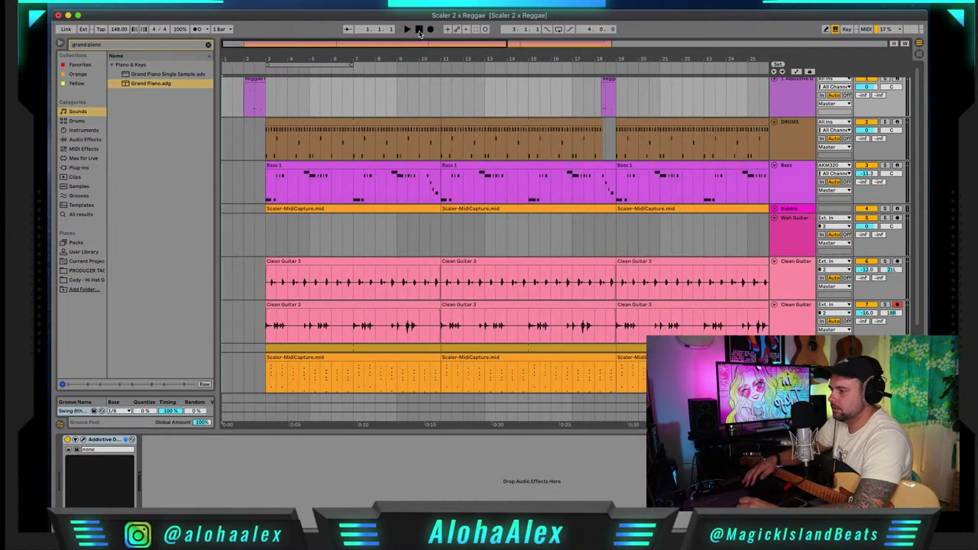
left_click(263, 233)
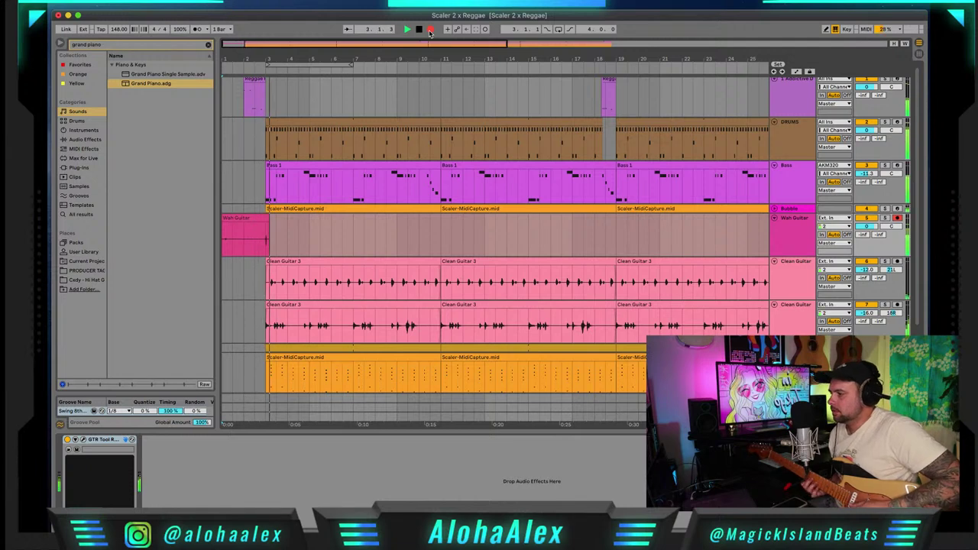
key("space")
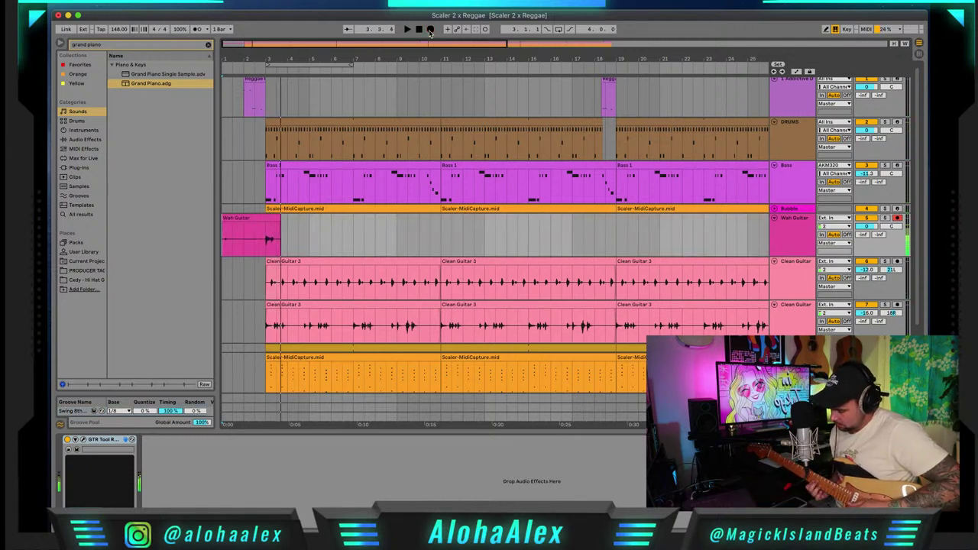
left_click(248, 219)
key("Delete")
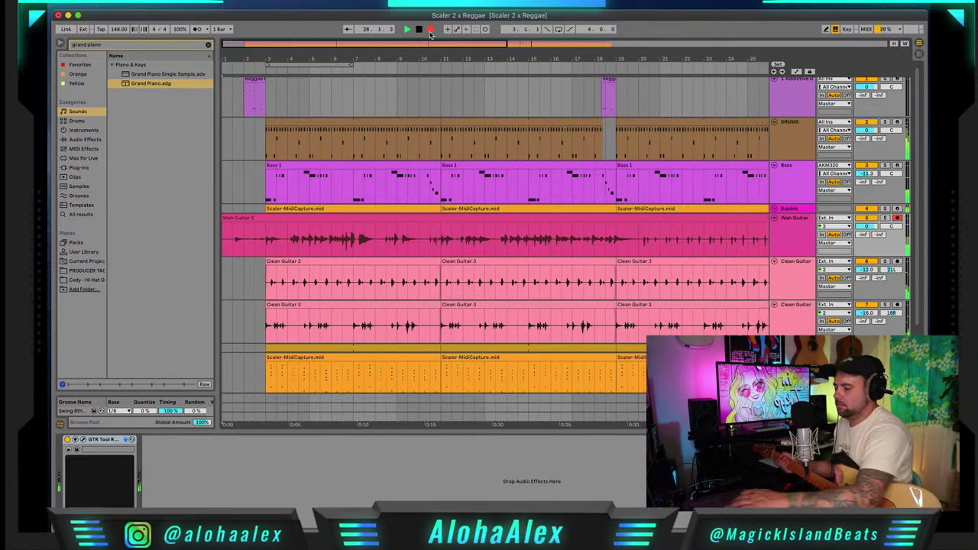
- Record a Wah Guitar take from bar 1 to about bar 28 and trim about two beats off its start
key("space")
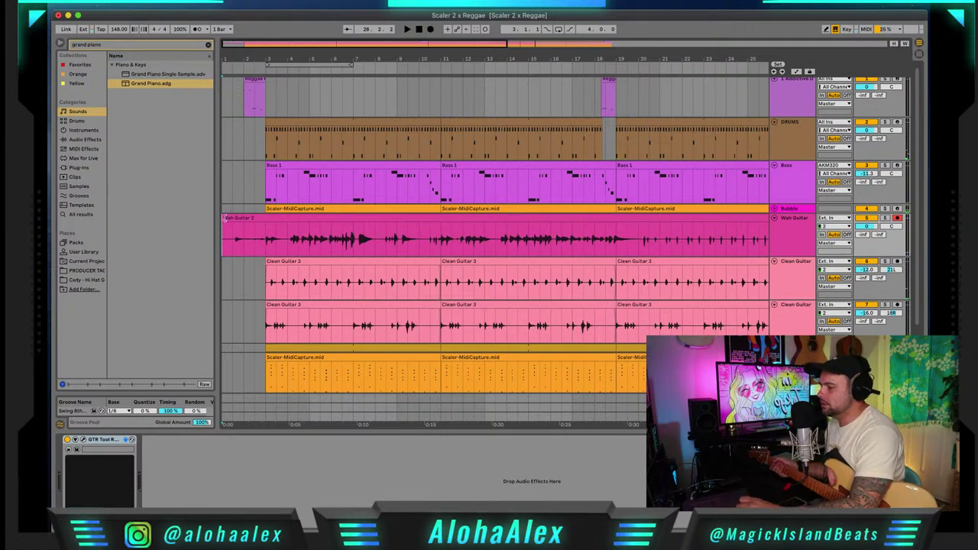
mouse_move(224, 219)
left_mouse_down()
mouse_move(263, 219)
mouse_move(234, 218)
left_mouse_up()
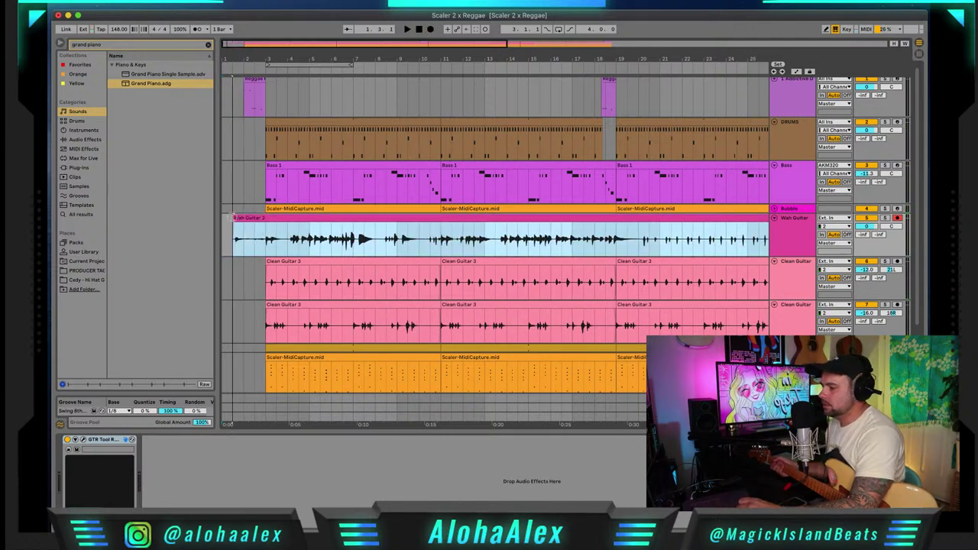
- Play the new Wah Guitar take and lower the track's volume to -3.1 dB
left_click(229, 235)
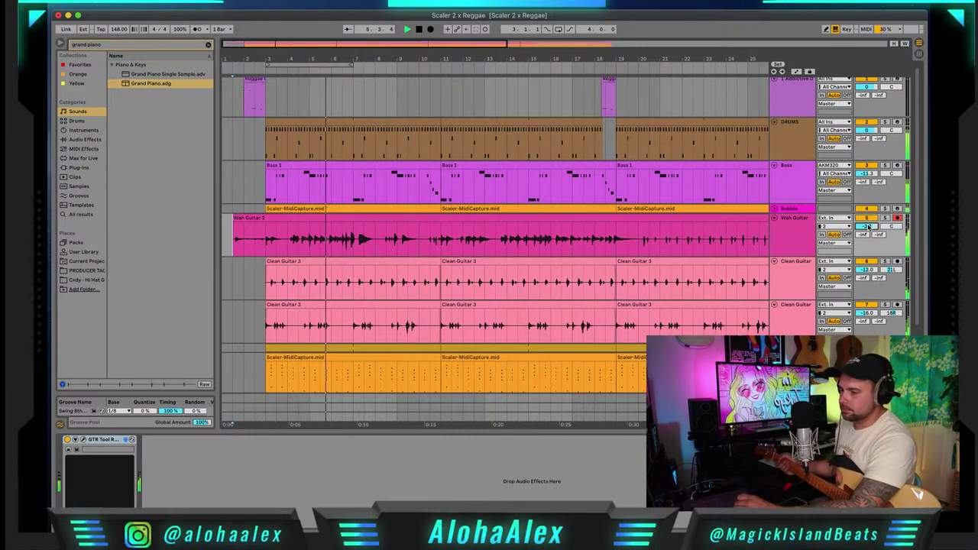
left_click_drag(867, 226, 866, 236)
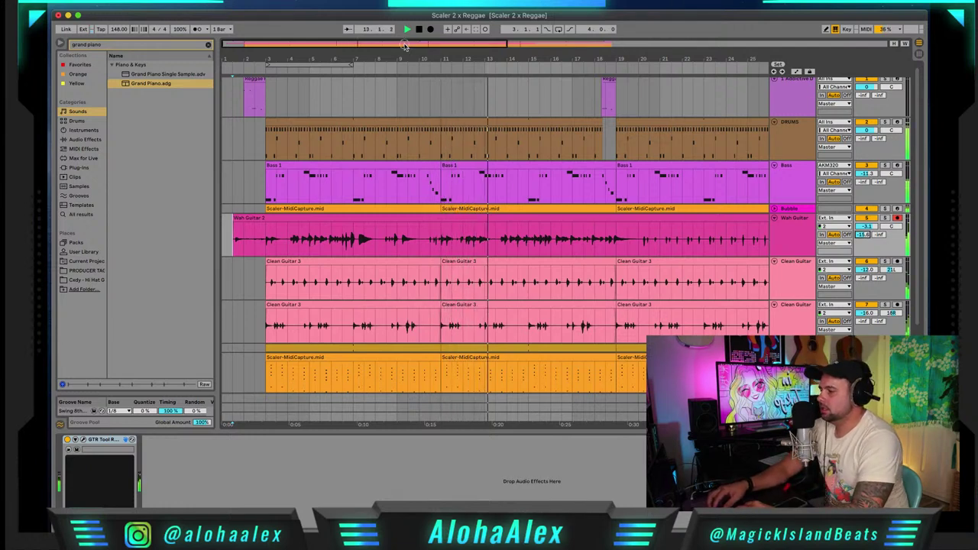
- Select bars 3 to 35 on all tracks and loop this 32-bar section during playback
key("minus")
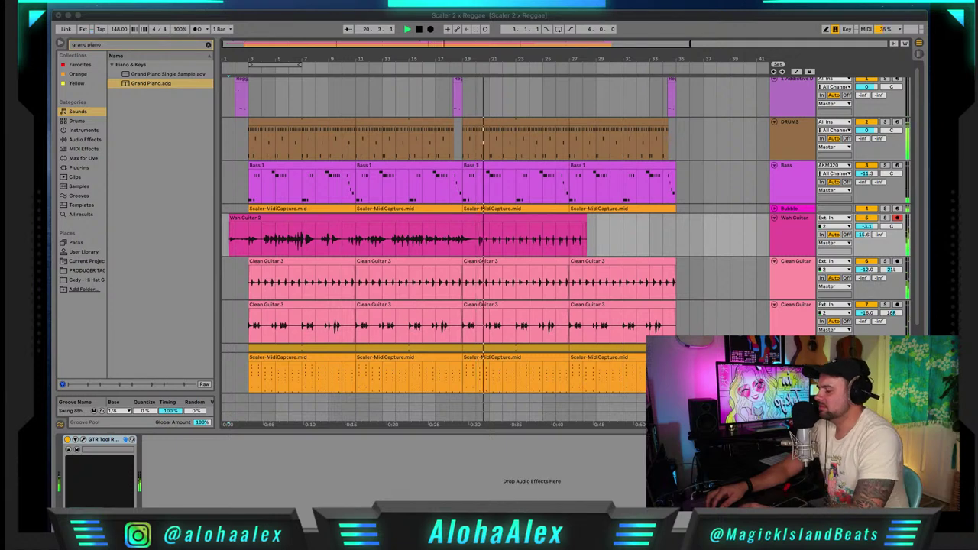
left_click(510, 20)
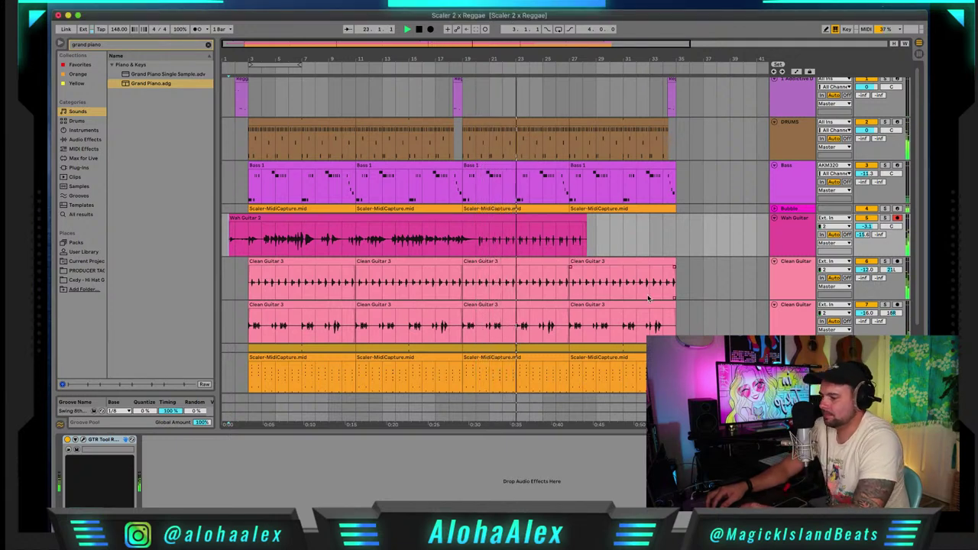
scroll(425, 345, "down", 3)
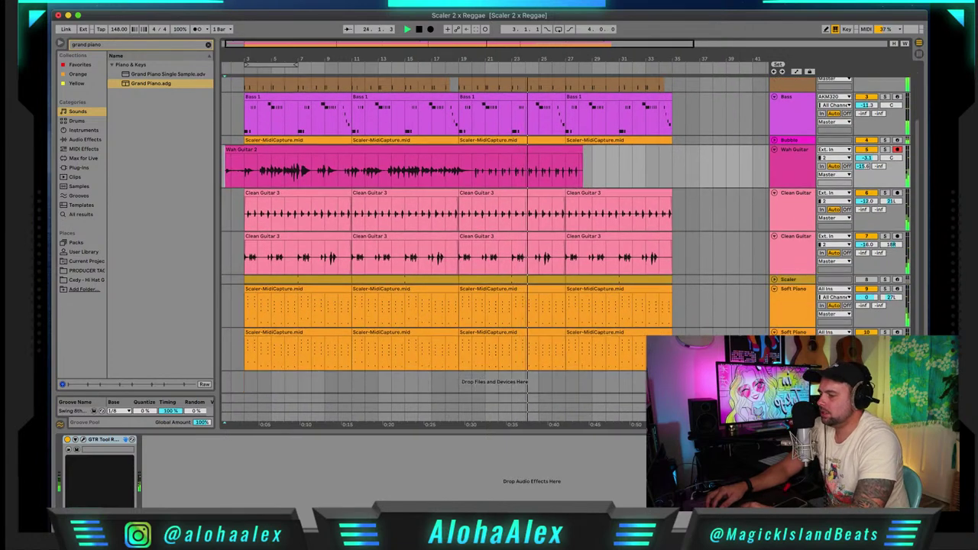
left_click_drag(646, 352, 425, 346)
left_click(424, 345)
scroll(246, 111, "up", 3)
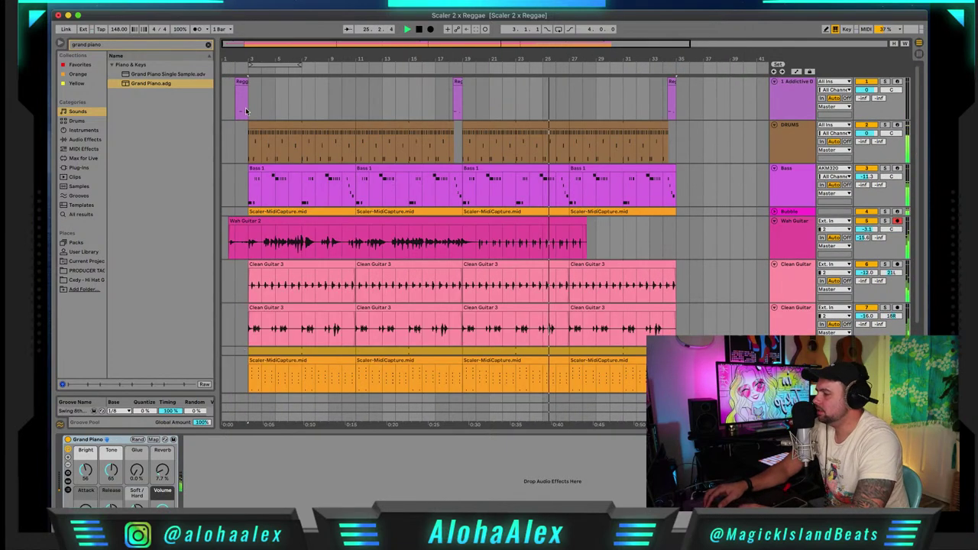
key("super+a")
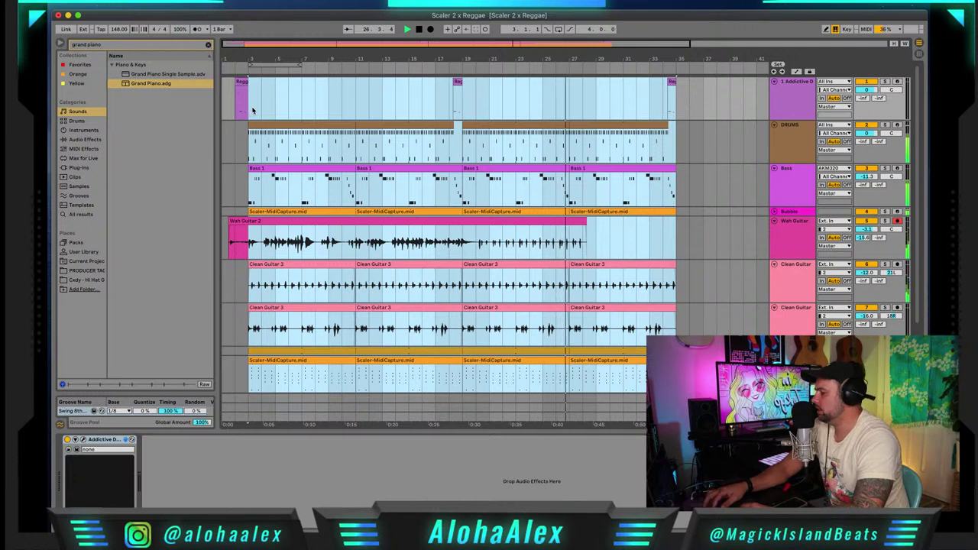
left_click(234, 108, "shift")
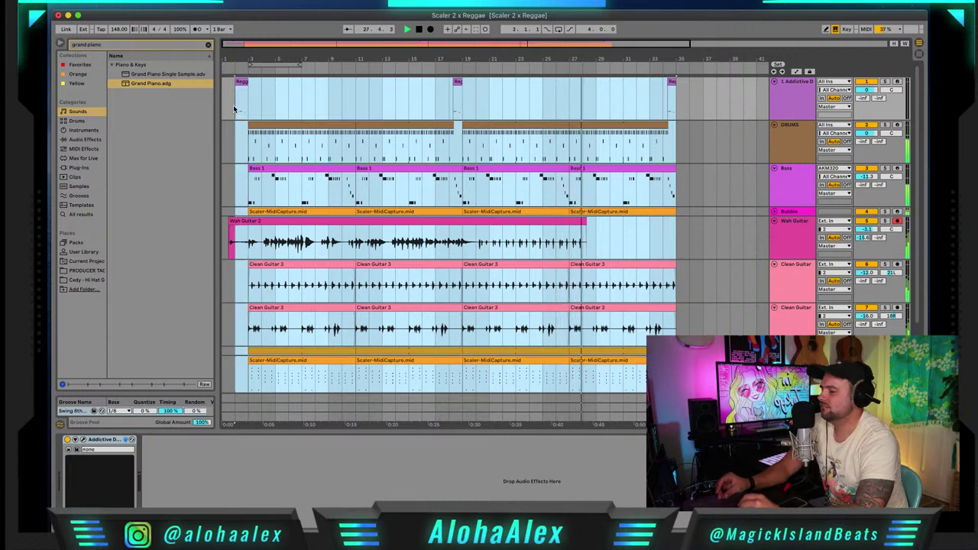
left_click(246, 110, "shift")
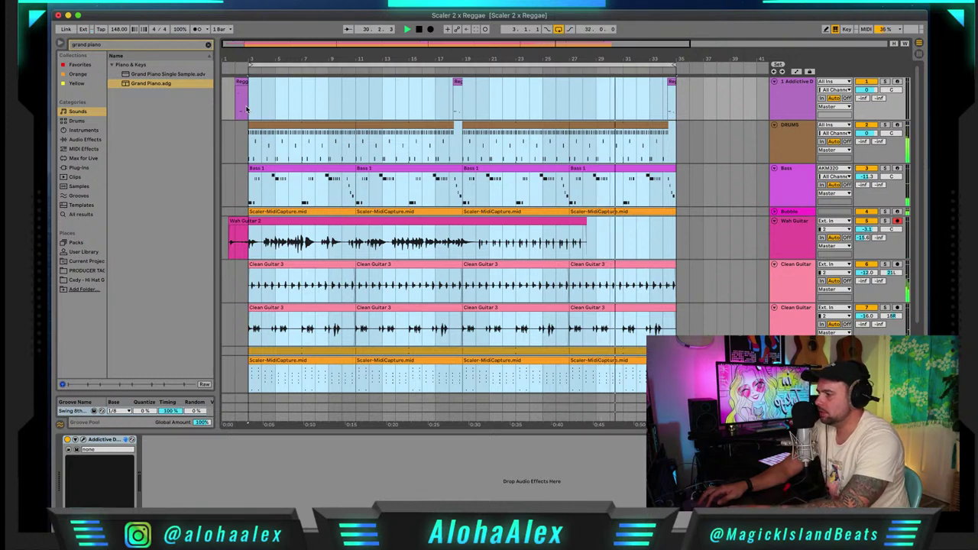
key("super+l")
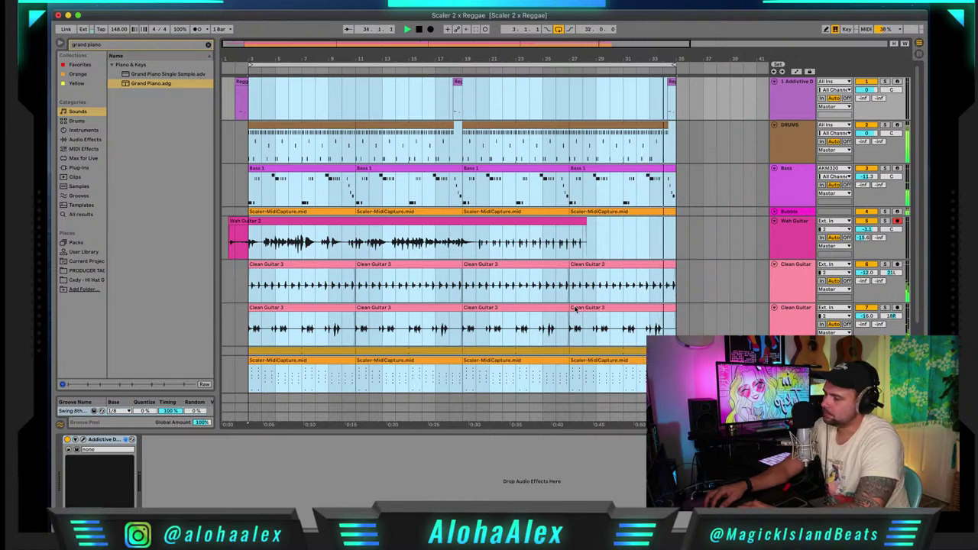
- Select bars 19 to 35 on the Wah Guitar track and set the playback loop to these 16 bars
scroll(576, 308, "down", 3)
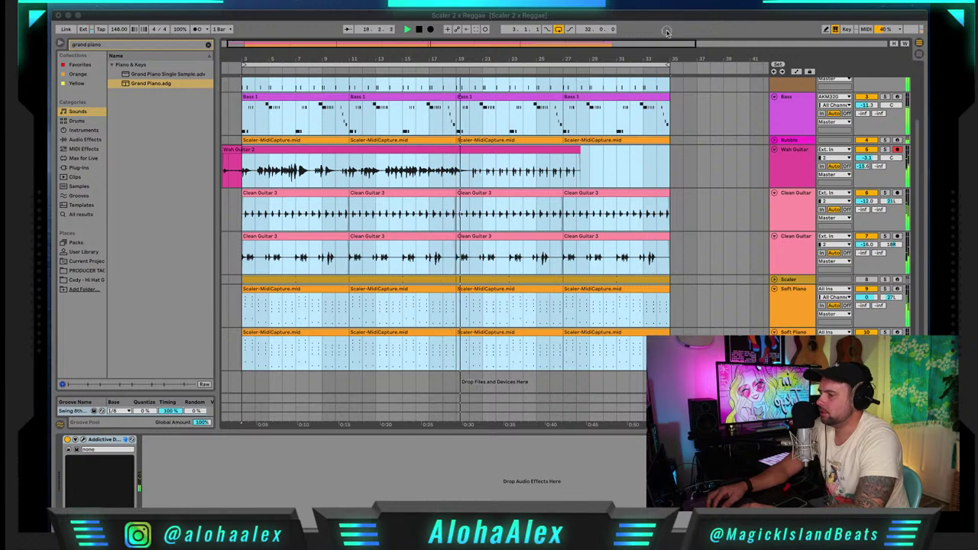
left_click(455, 181)
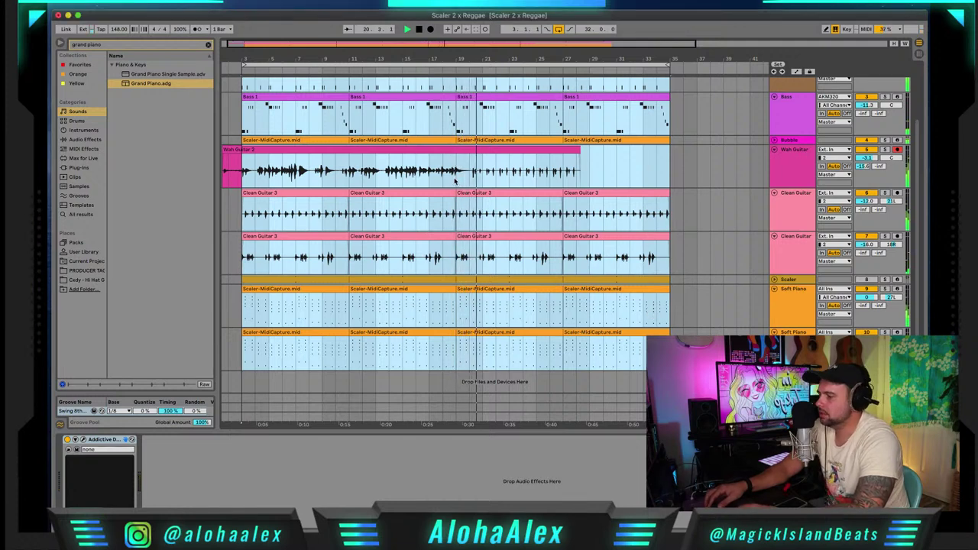
left_click_drag(455, 181, 675, 162)
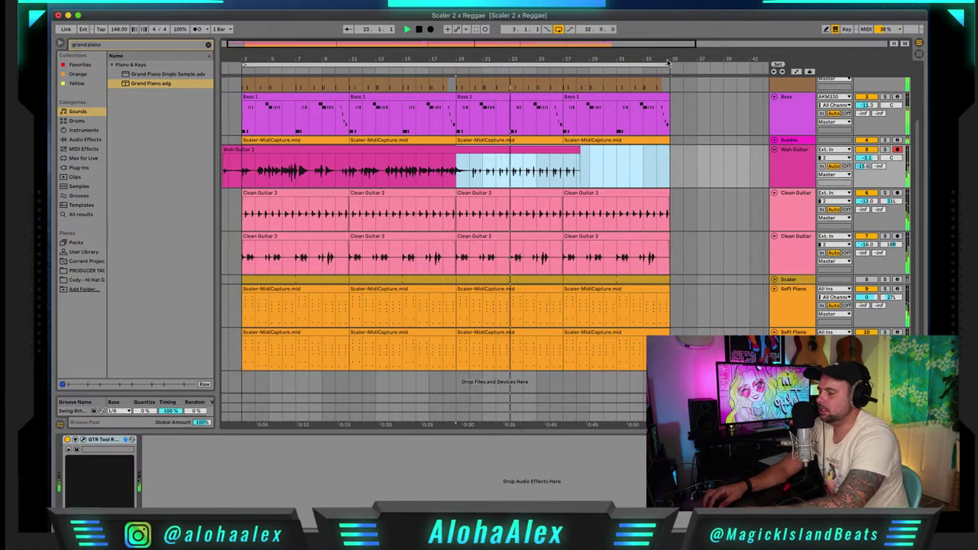
key("super+l")
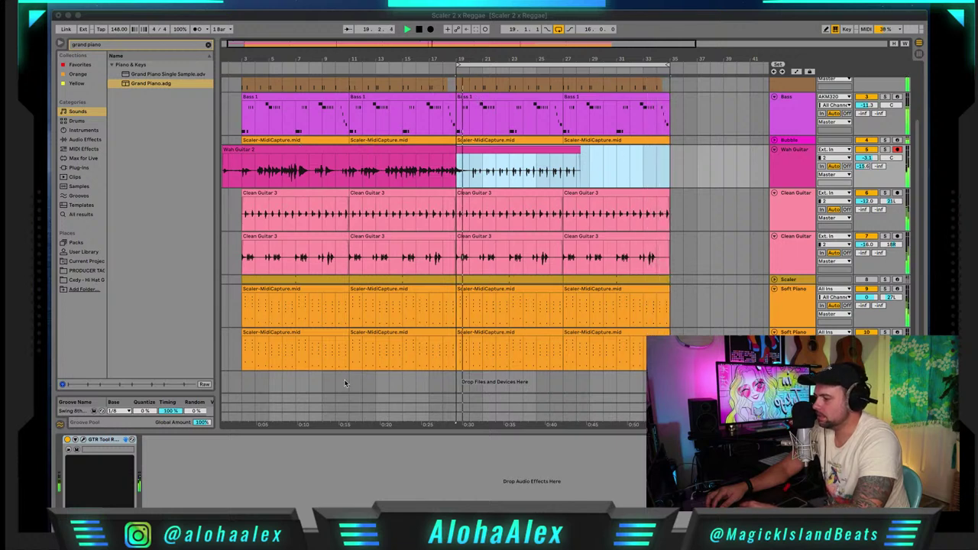
- Place the RMZ_fx_sweep reverse sample on a new audio track below the Soft Piano tracks, spanning bars 23 to 27
left_click_drag(311, 381, 509, 391)
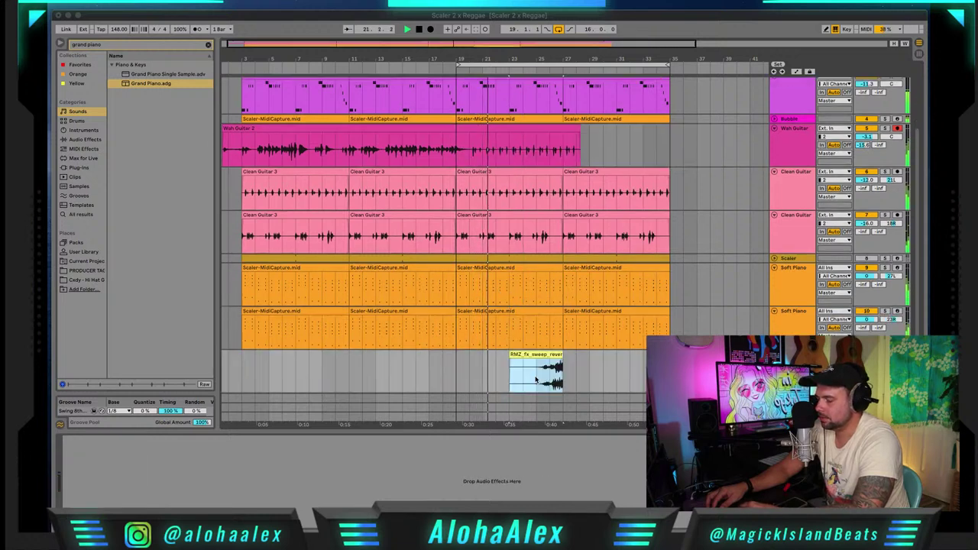
- Move the RMZ_fx_sweep reverse clip so it spans bars 31 to 35, and display the Reverb return track's device
left_click_drag(543, 355, 650, 356)
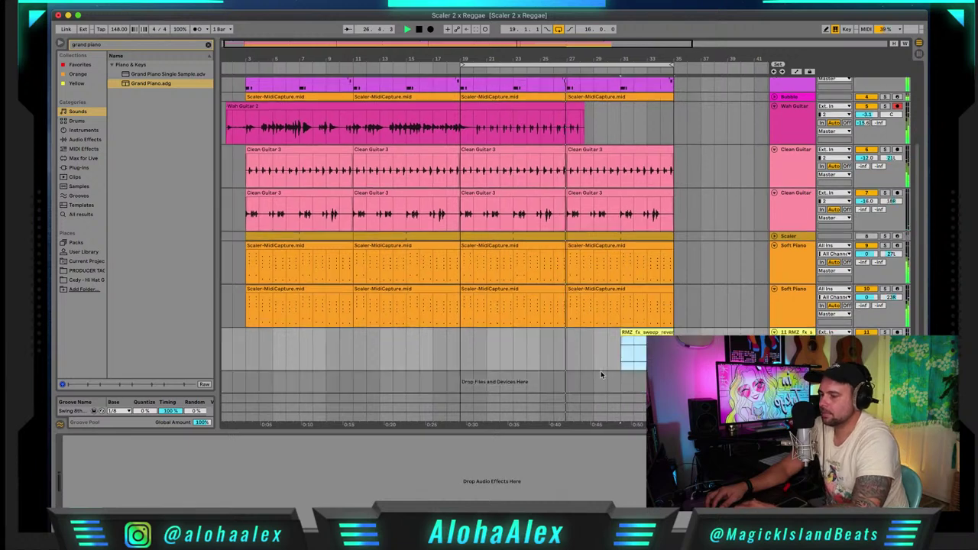
scroll(601, 370, "down", 1)
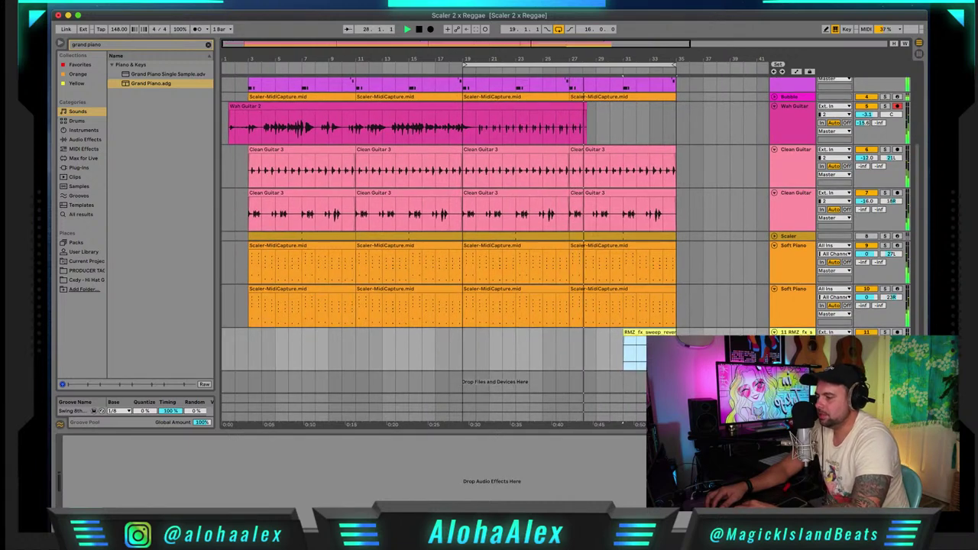
scroll(600, 370, "down", 1)
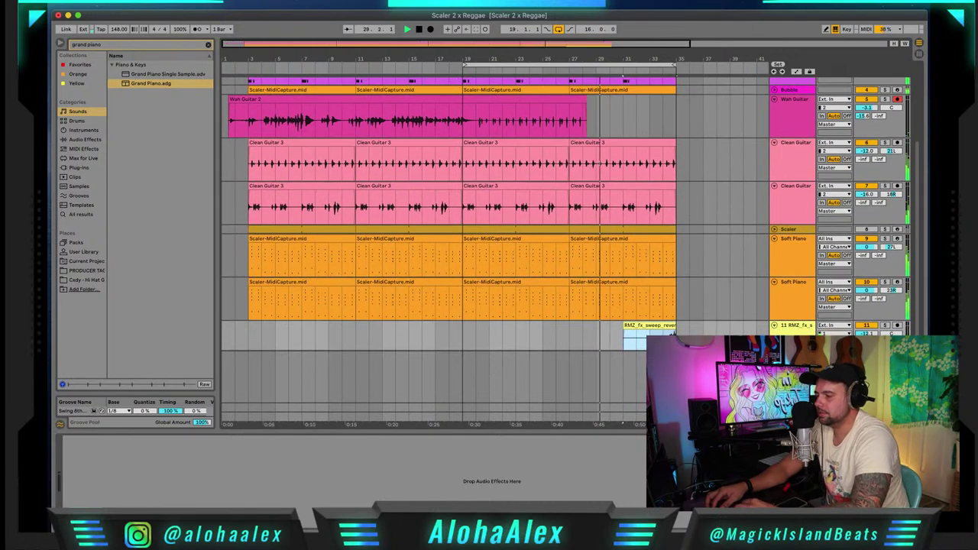
left_click(531, 398)
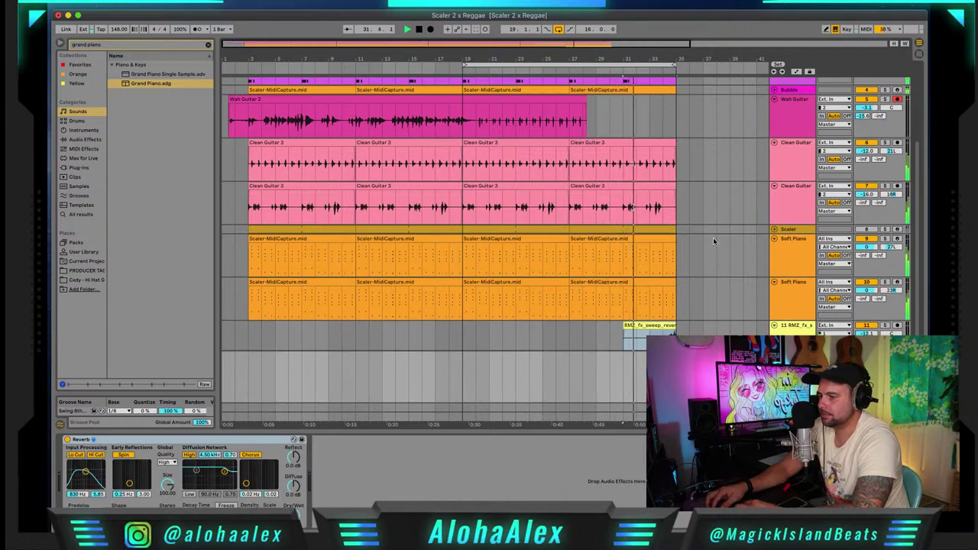
- Lower the Wah Guitar track's reverb send to -20.3 dB during playback
scroll(710, 241, "up", 5)
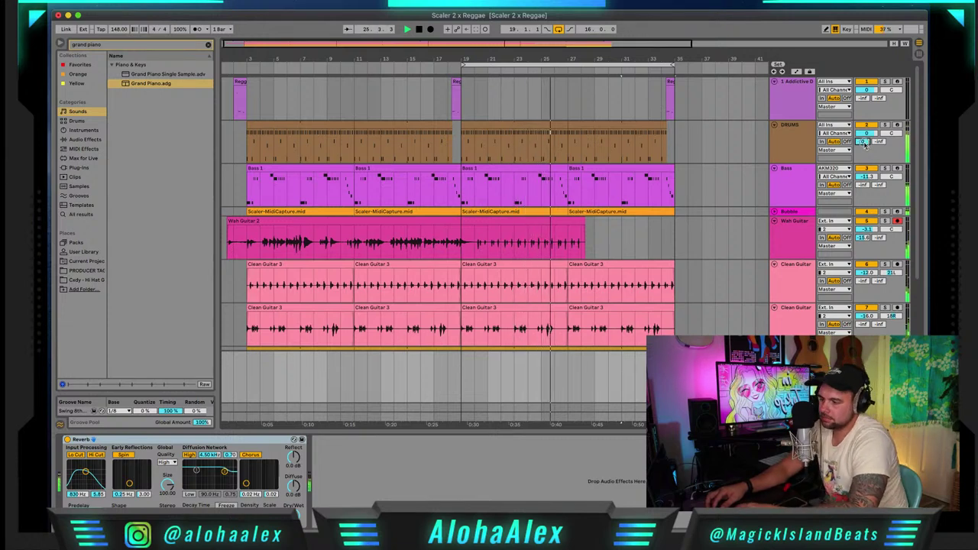
left_click_drag(862, 238, 861, 229)
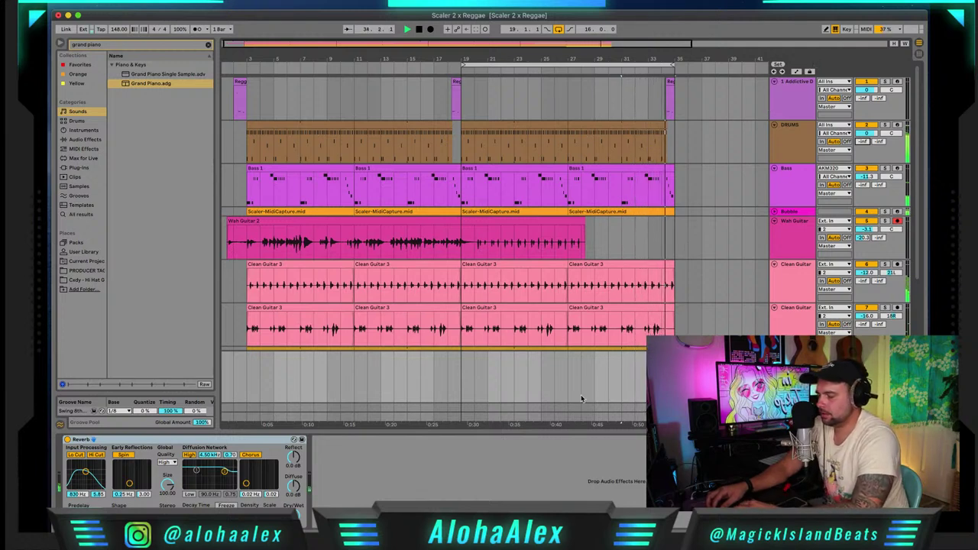
scroll(581, 394, "down", 5)
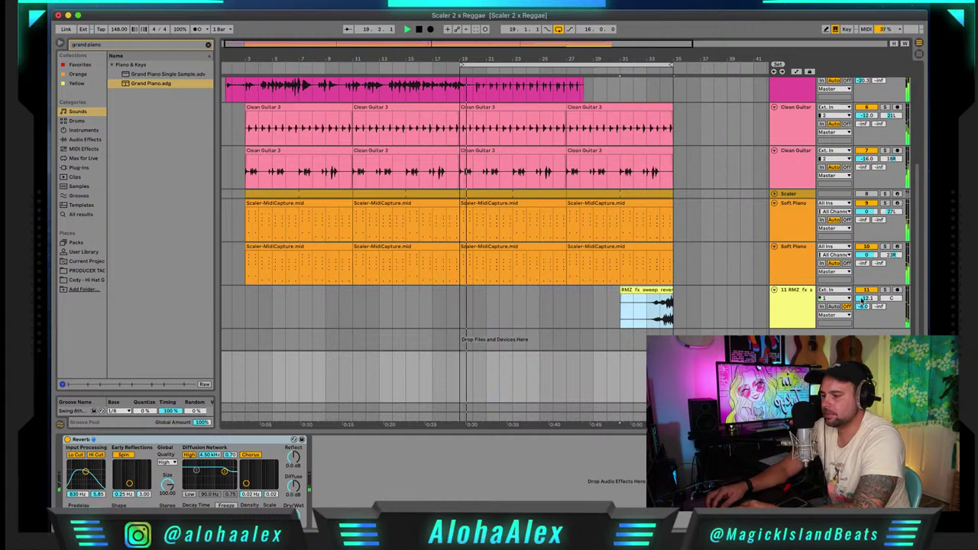
left_click(226, 500)
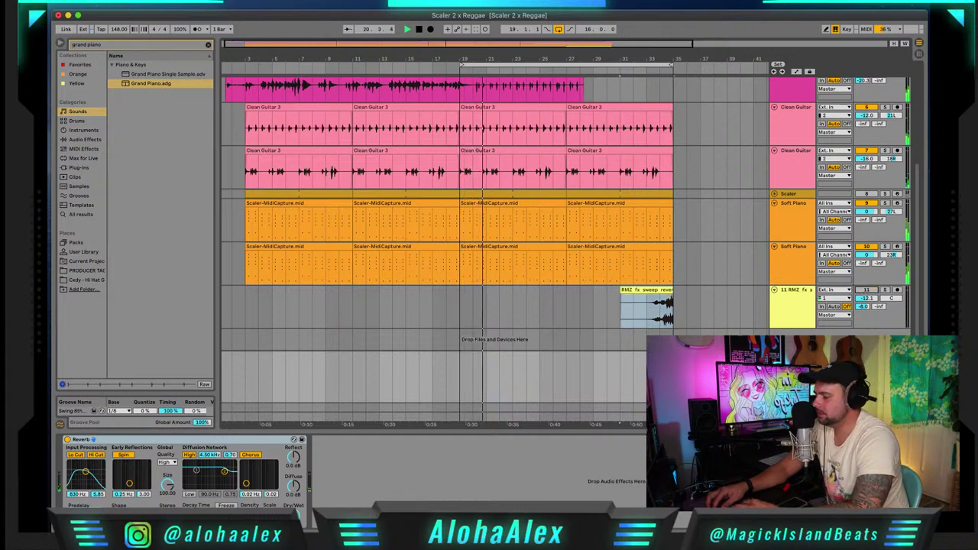